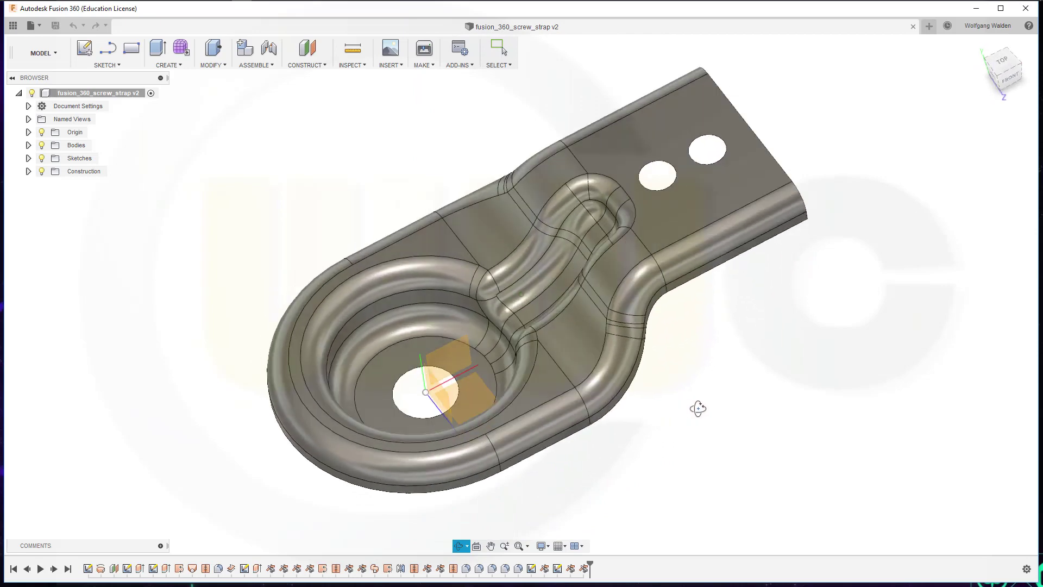
Show the origin geometry in the new design and start a sketch on the front XY plane
key("Escape")
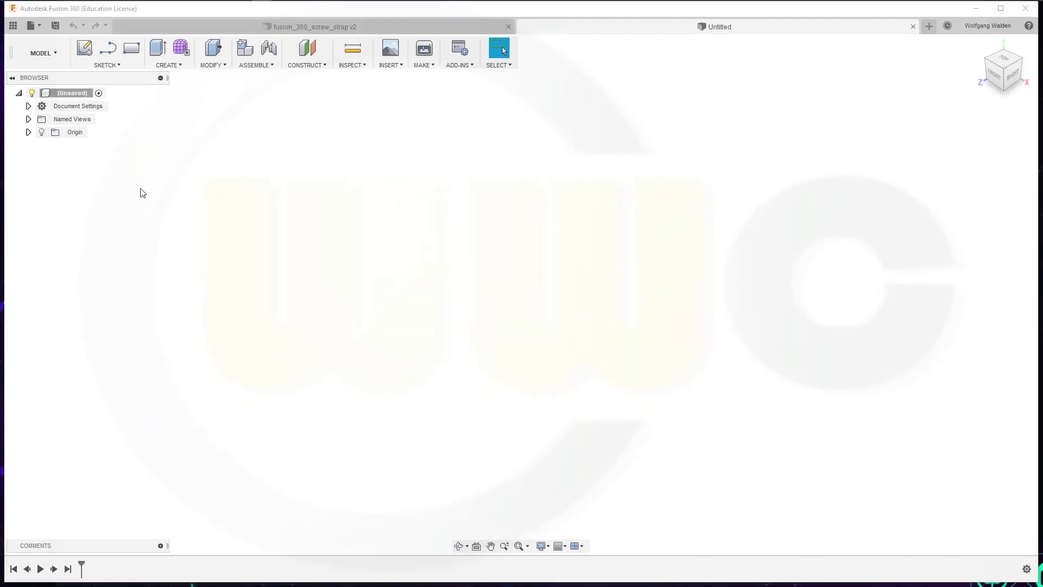
left_click(41, 132)
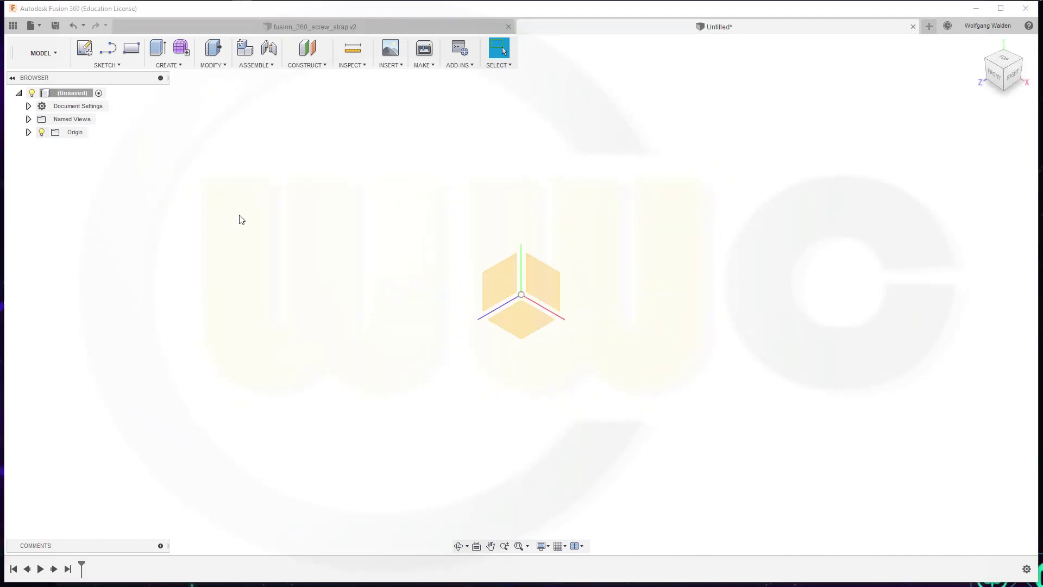
left_click(84, 48)
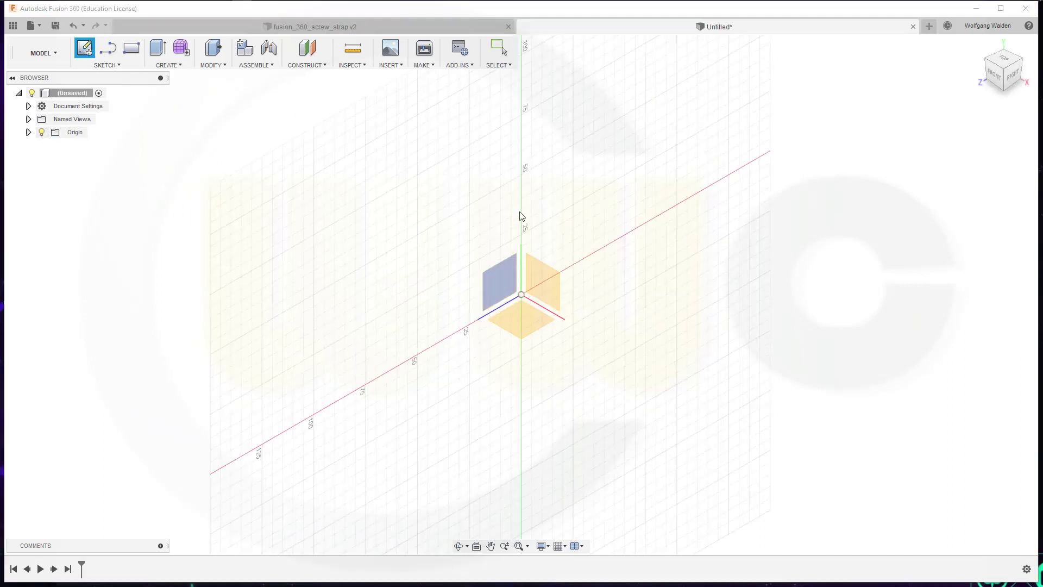
left_click(544, 271)
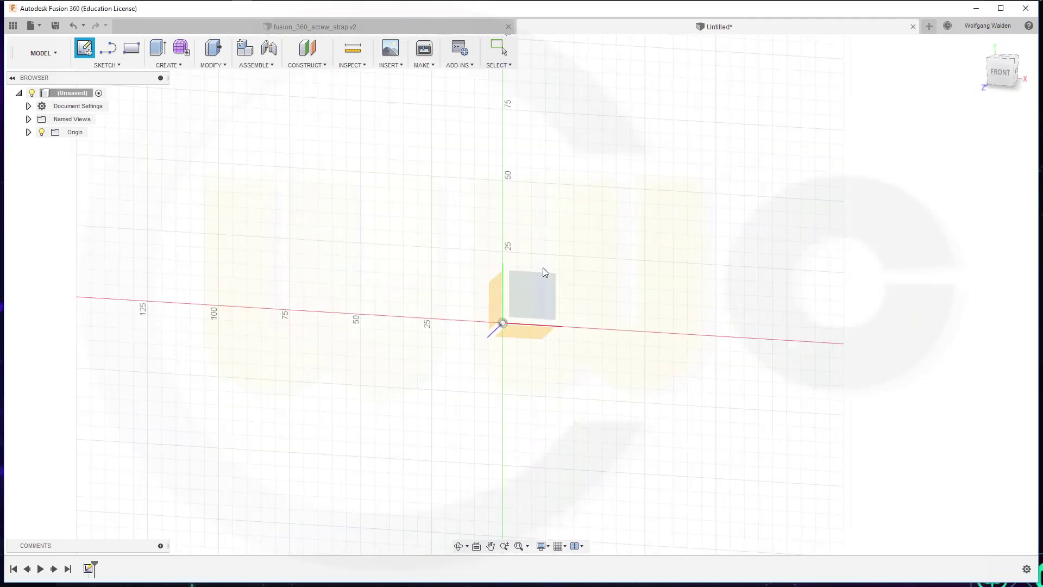
Sketch an open stepped line profile from the origin: about 27 mm across, 31 mm up, 32 mm across and 10 mm down
left_click(108, 48)
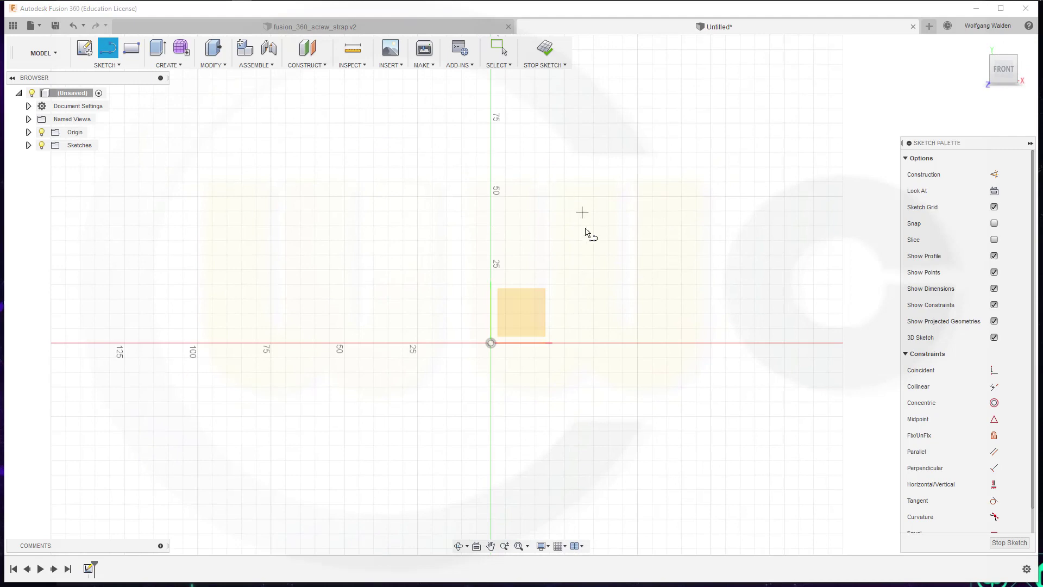
left_click(491, 343)
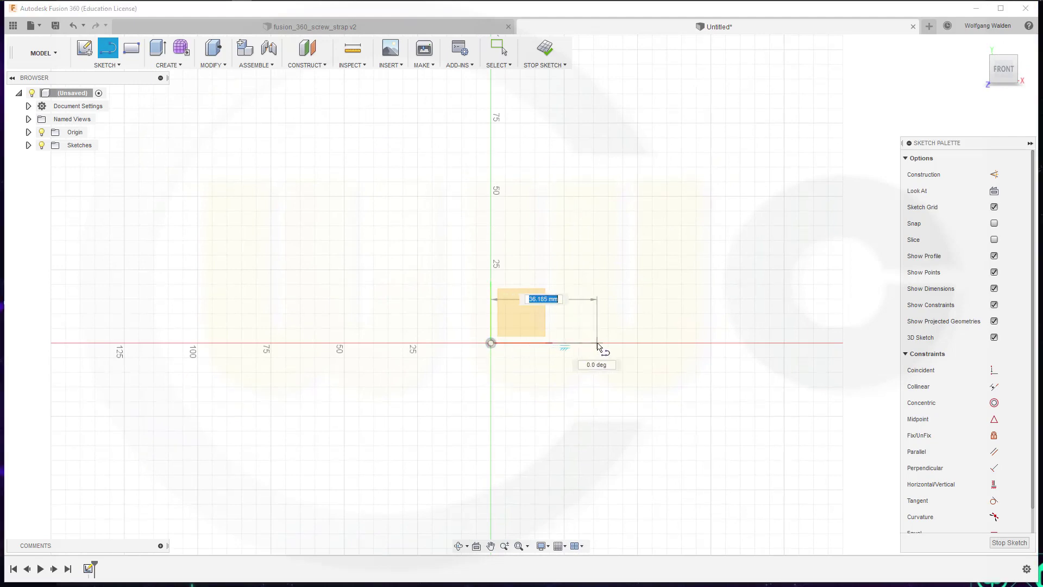
left_click(570, 343)
left_click(569, 251)
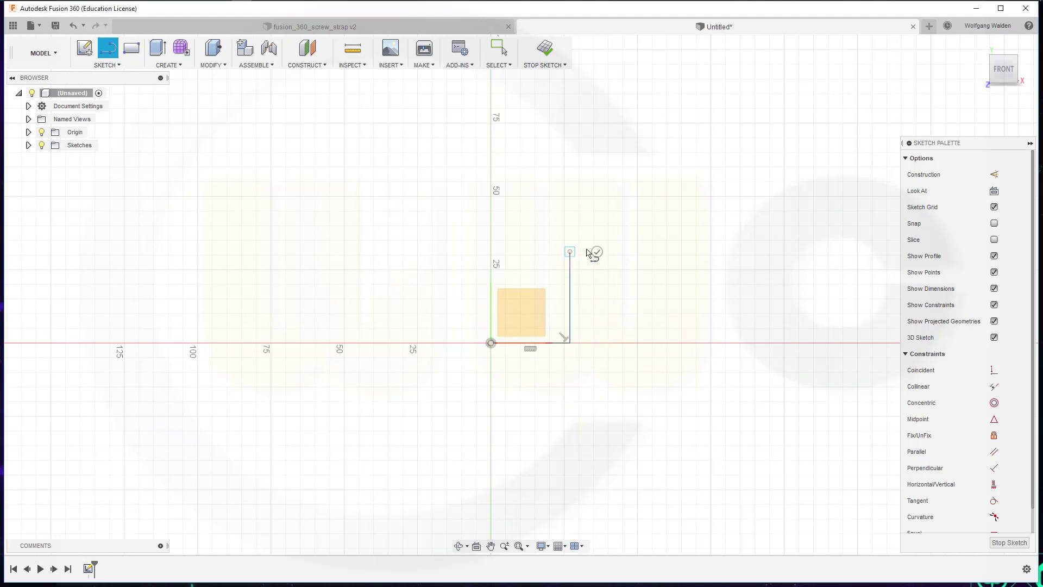
left_click(664, 251)
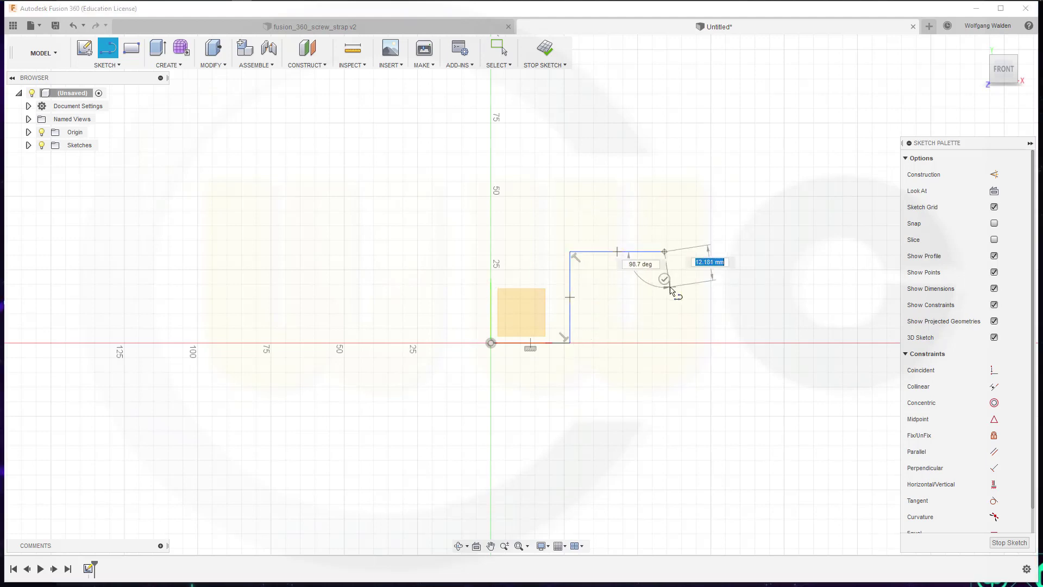
left_click(664, 297)
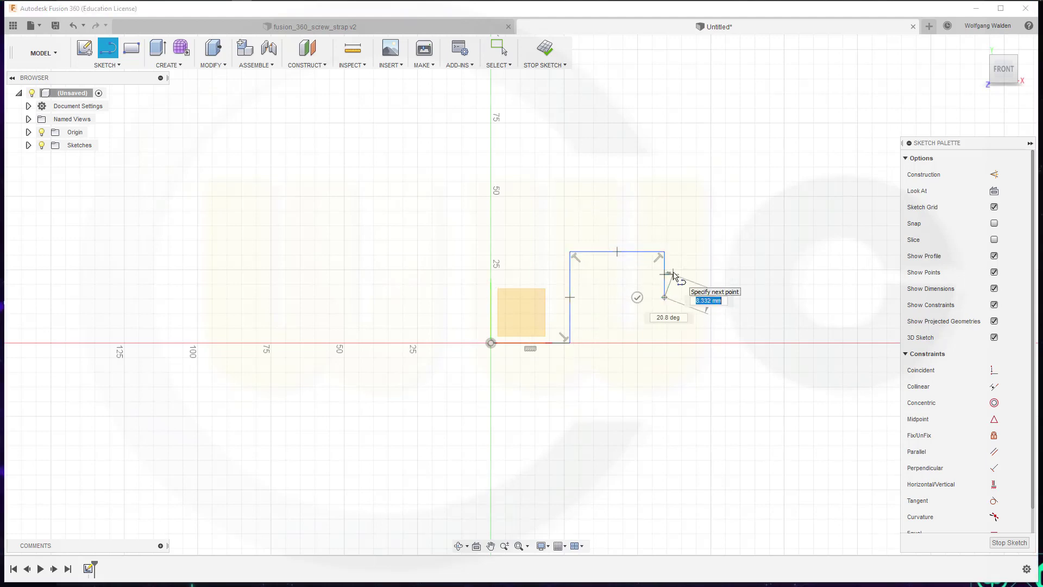
key("Escape")
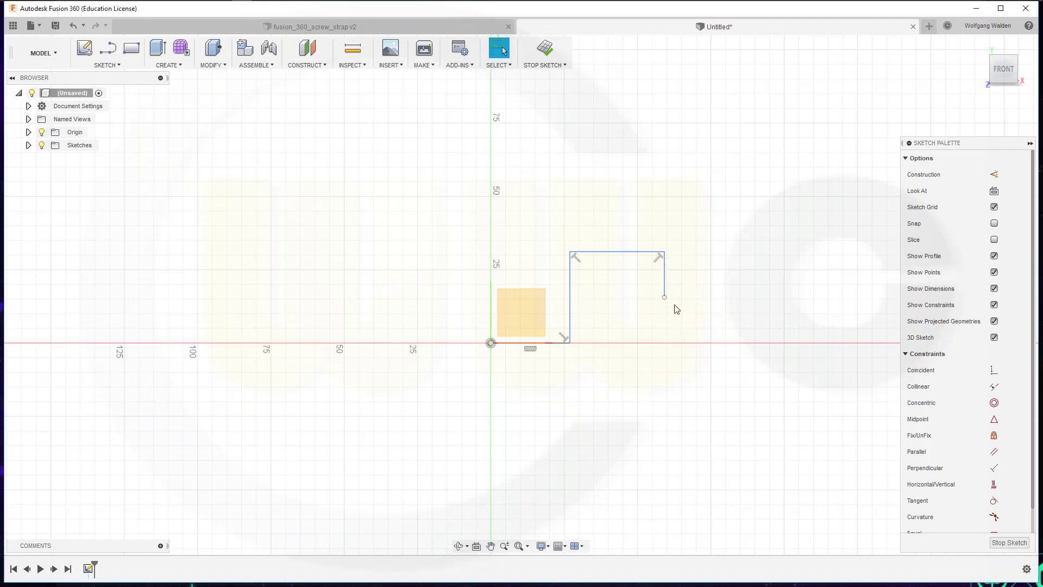
mouse_move(665, 298)
left_mouse_down()
mouse_move(665, 319)
mouse_move(664, 282)
left_mouse_up()
Dimension the profile's bottom horizontal line to 20 mm
key("d")
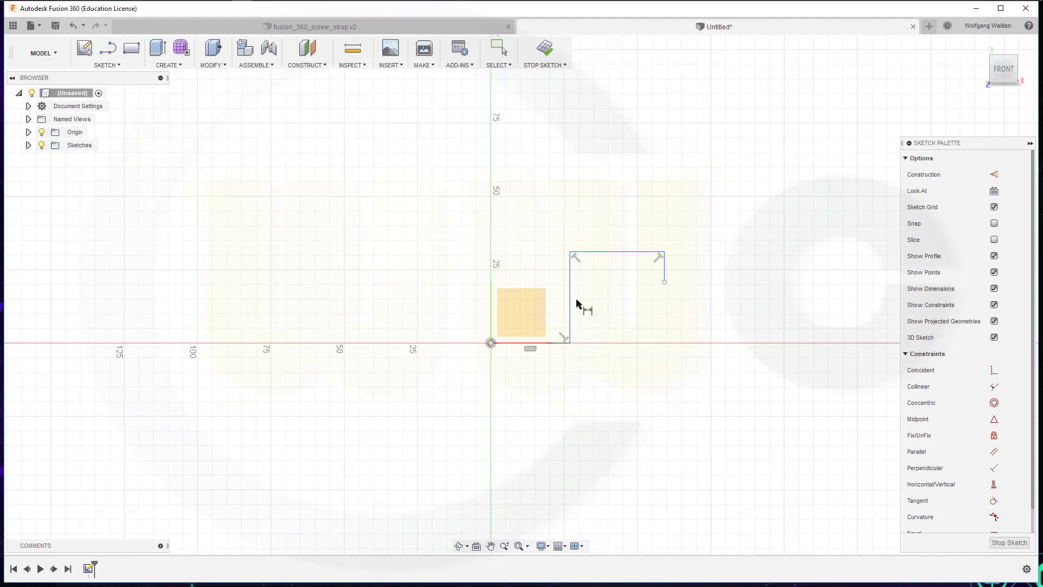
left_click(506, 343)
left_click(515, 378)
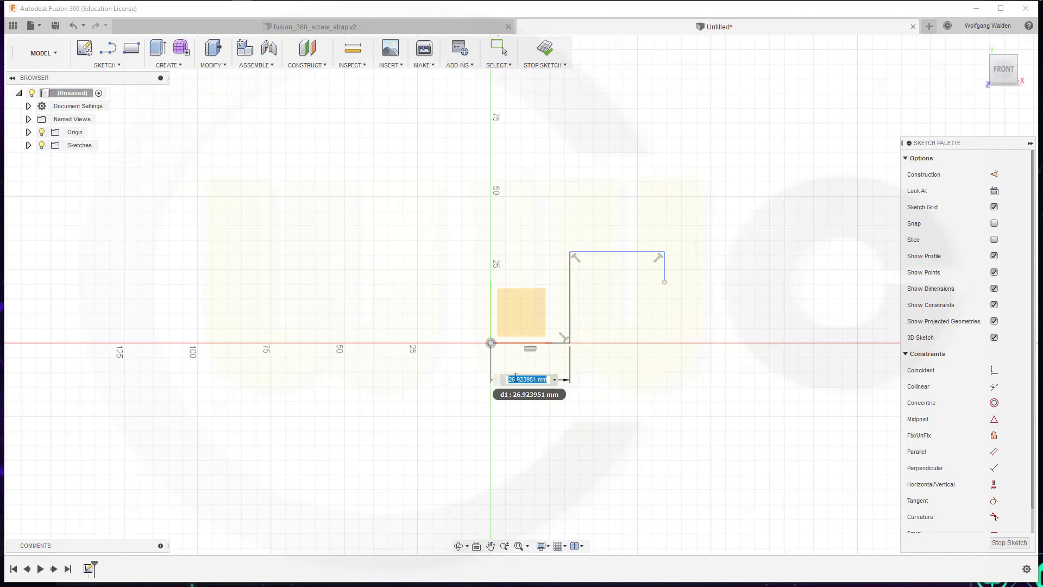
type("20")
key("Return")
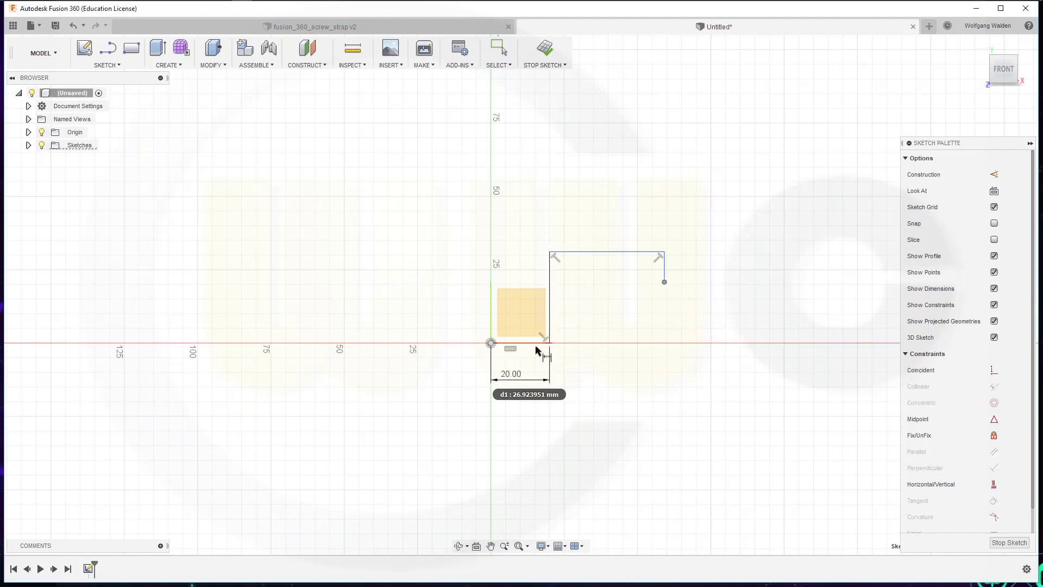
Dimension the profile's free lower endpoint to 7 mm above the bottom line
left_click(531, 344)
left_click(669, 330)
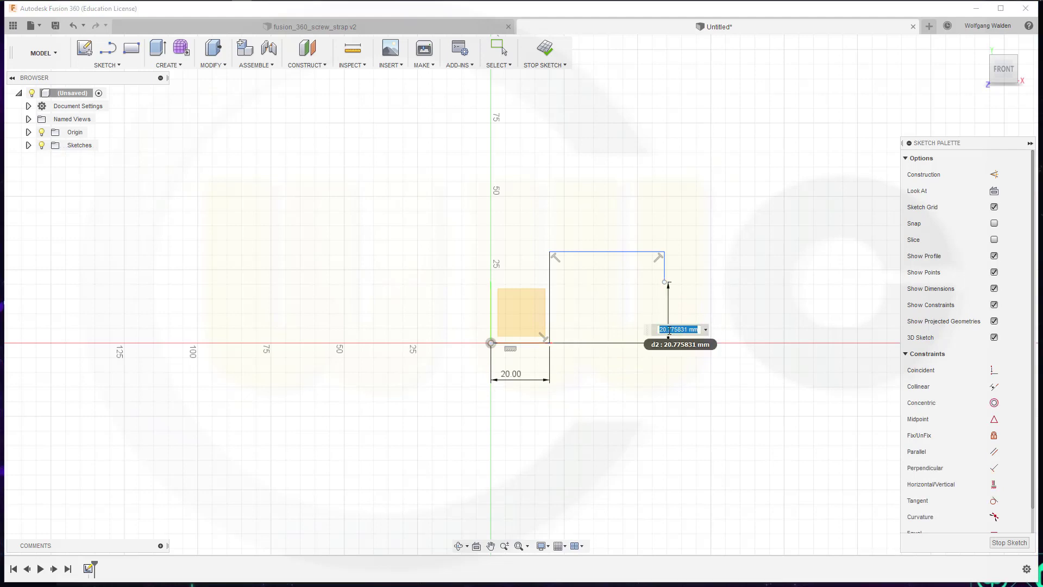
key("Return")
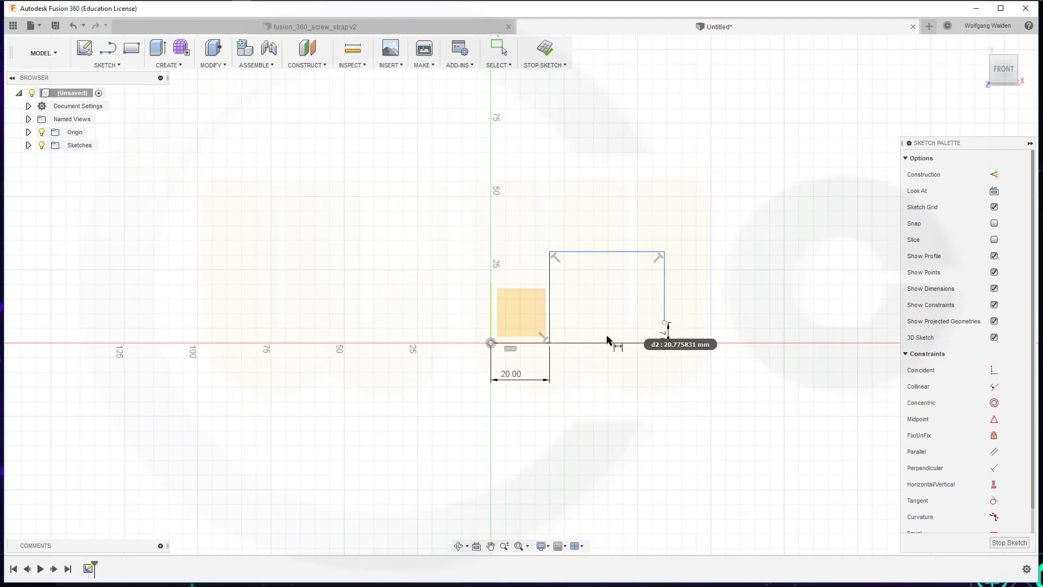
key("Escape")
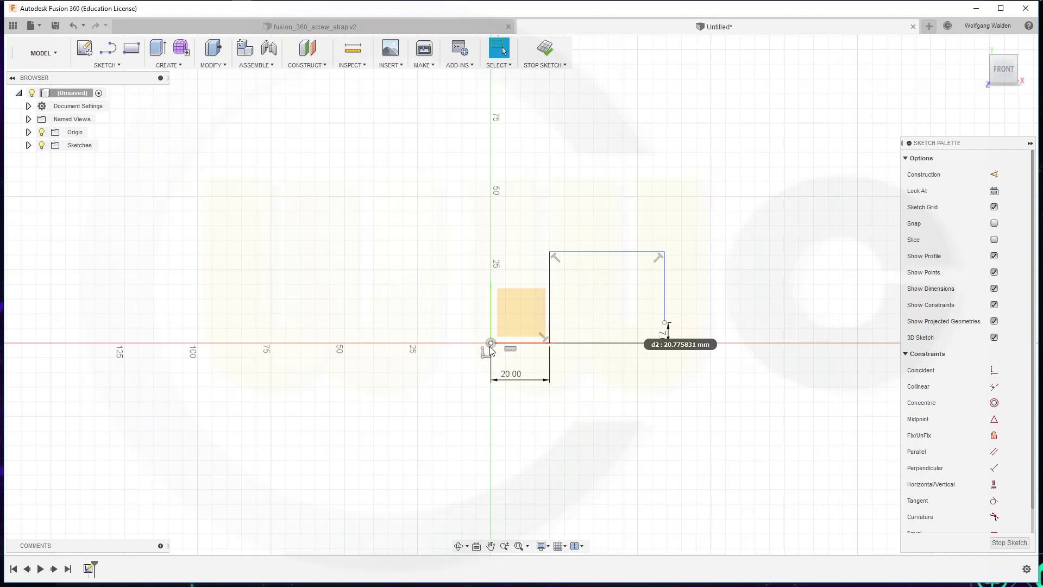
Dimension the horizontal distance from the origin to the outer vertical line to 32.5 mm
left_click(514, 298)
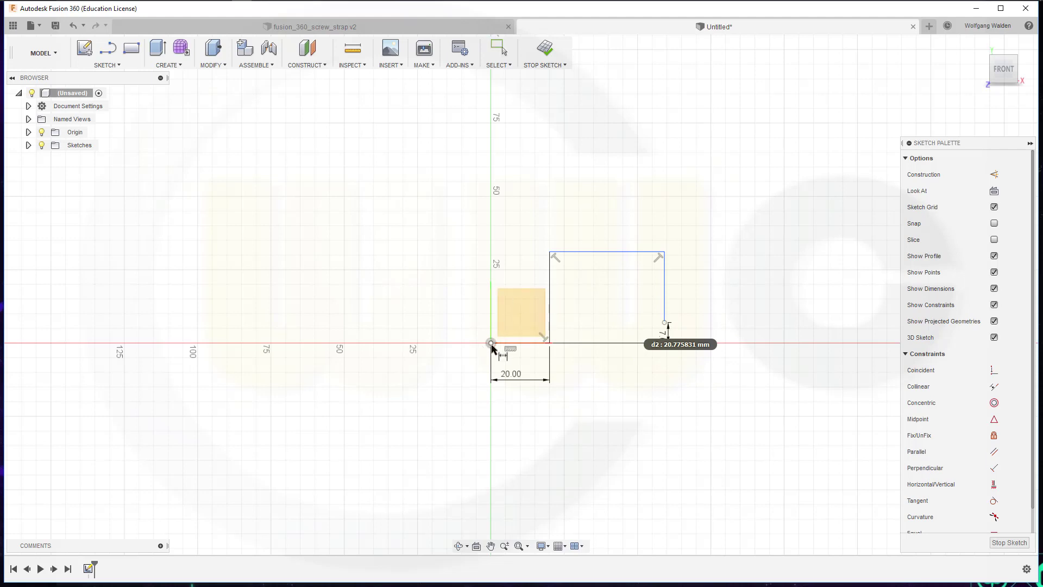
left_click(663, 296)
left_click(594, 199)
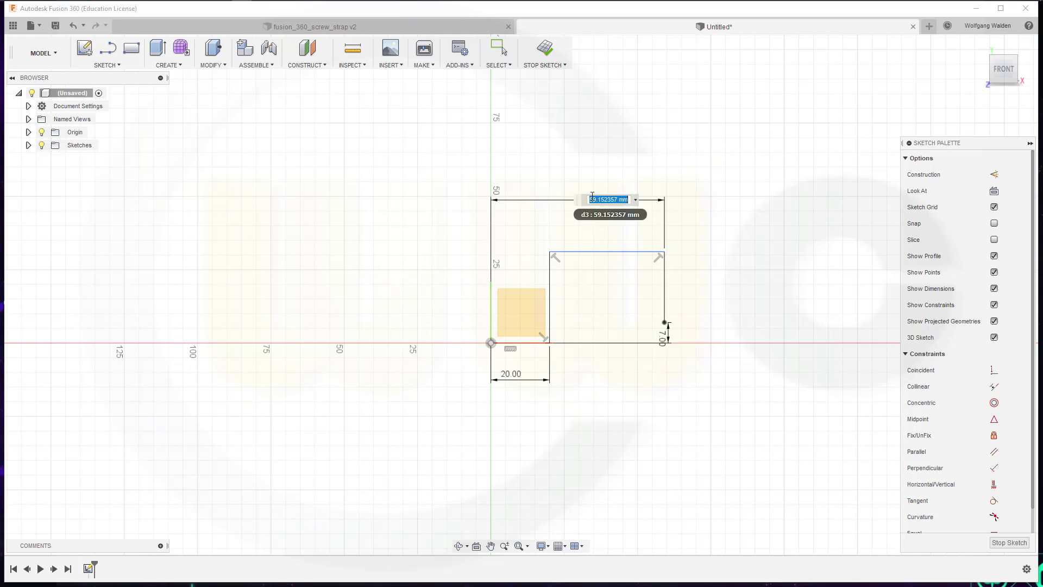
type("32.5")
key("Return")
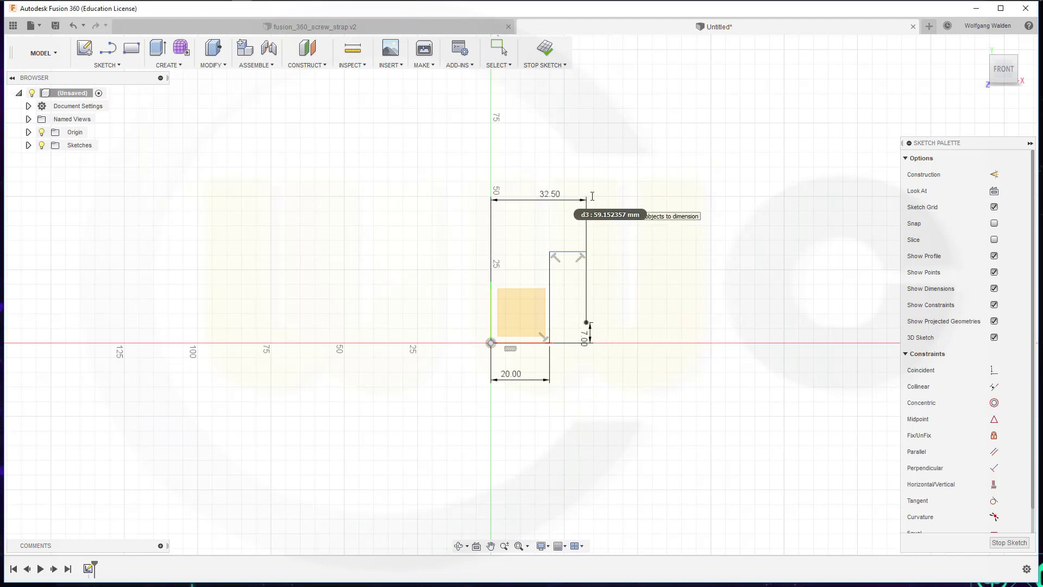
Dimension the height between the upper and bottom horizontal lines to 14.5 mm and finish the sketch
left_click(565, 255)
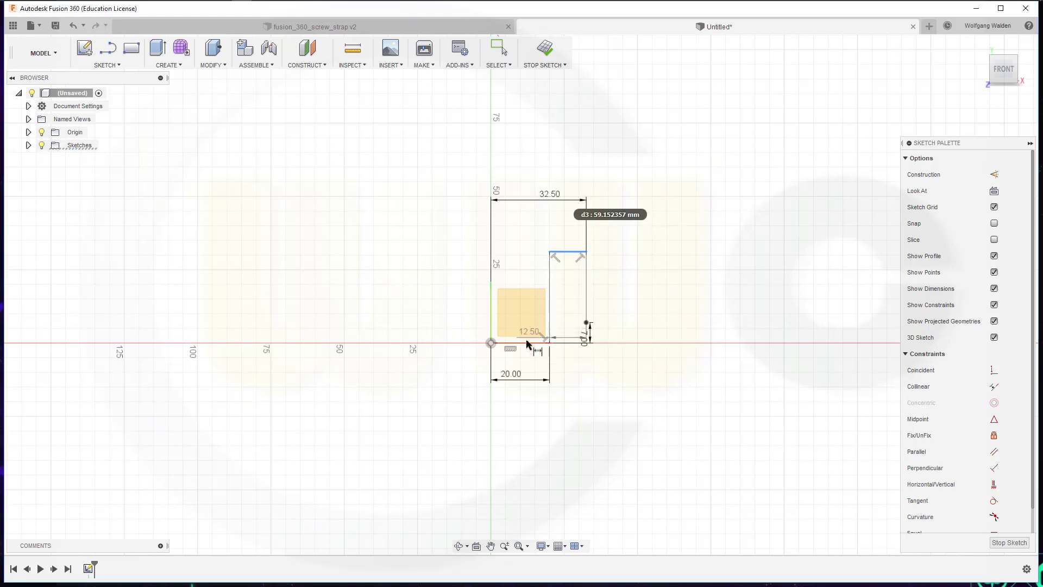
left_click(543, 343)
left_click(648, 309)
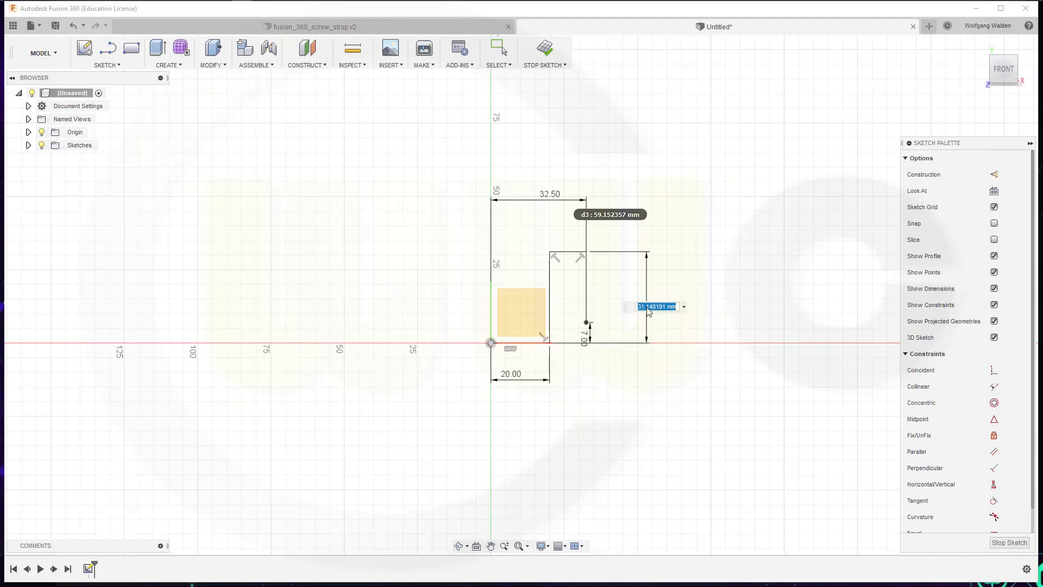
type("14,5")
key("Return")
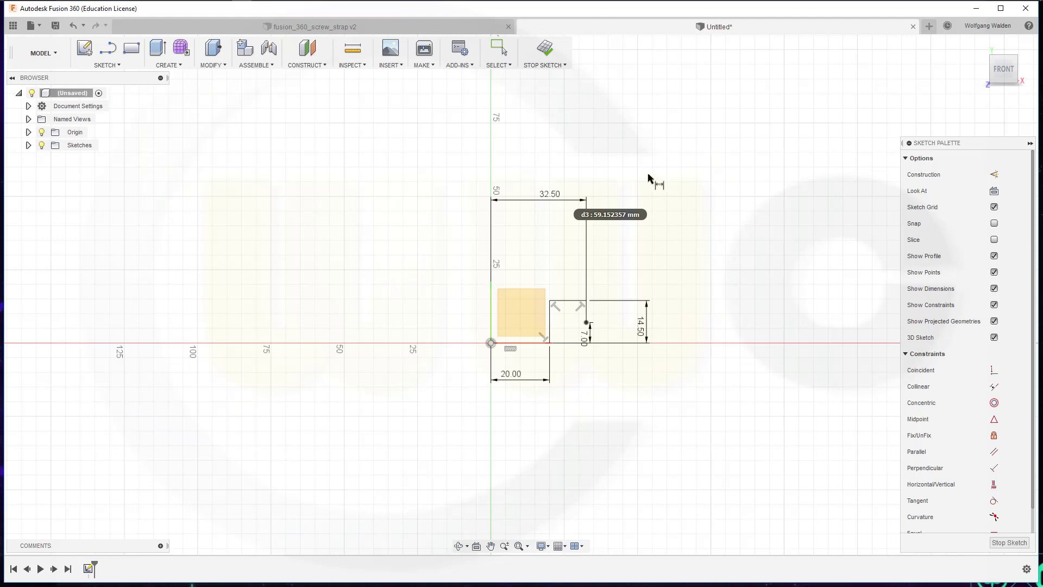
left_click(28, 132)
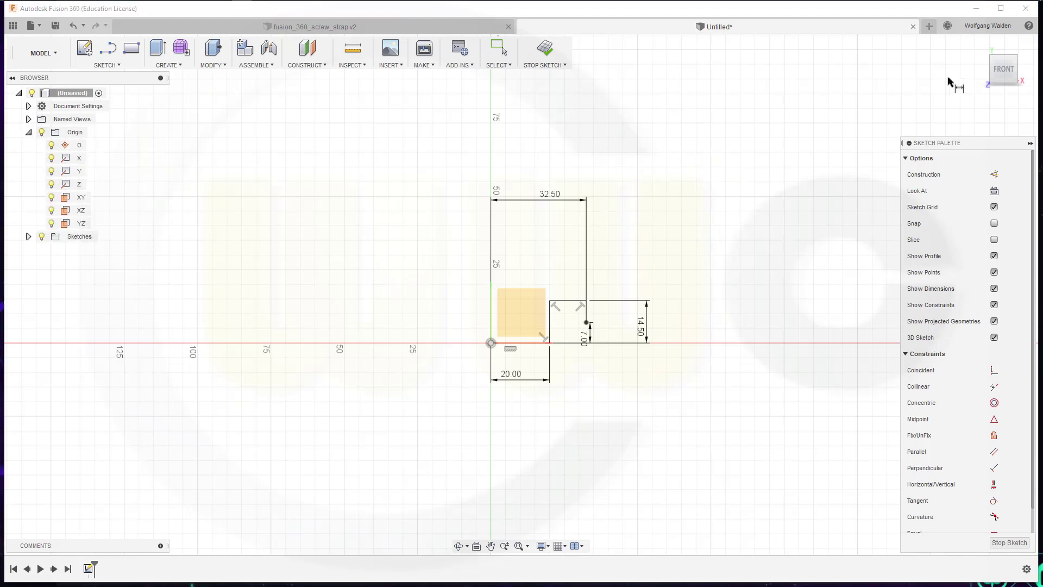
left_click(1010, 542)
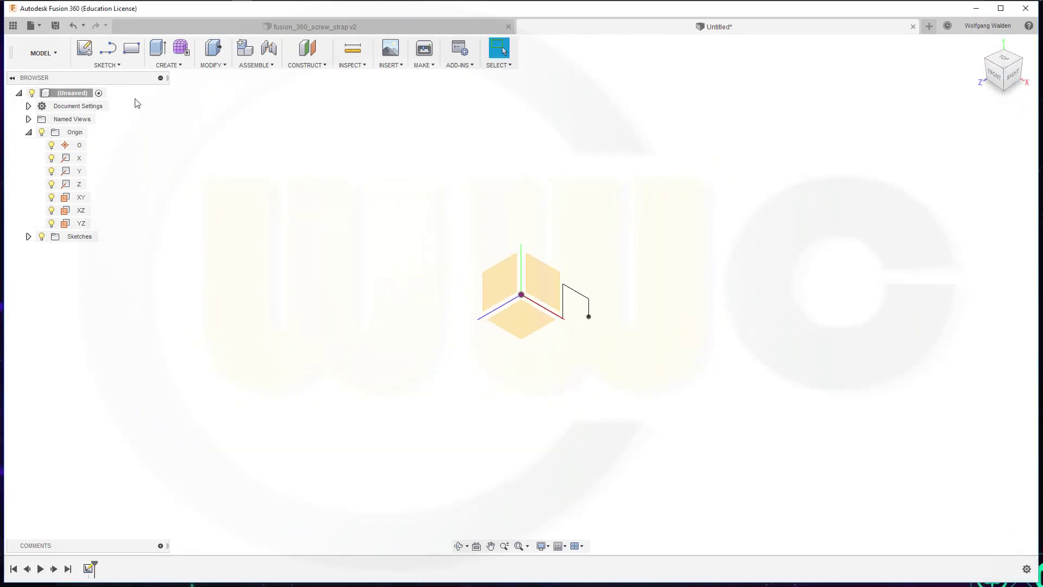
In the Patch workspace, revolve the chained sketch profile 360 degrees around the Y axis as a new surface body
left_click(57, 57)
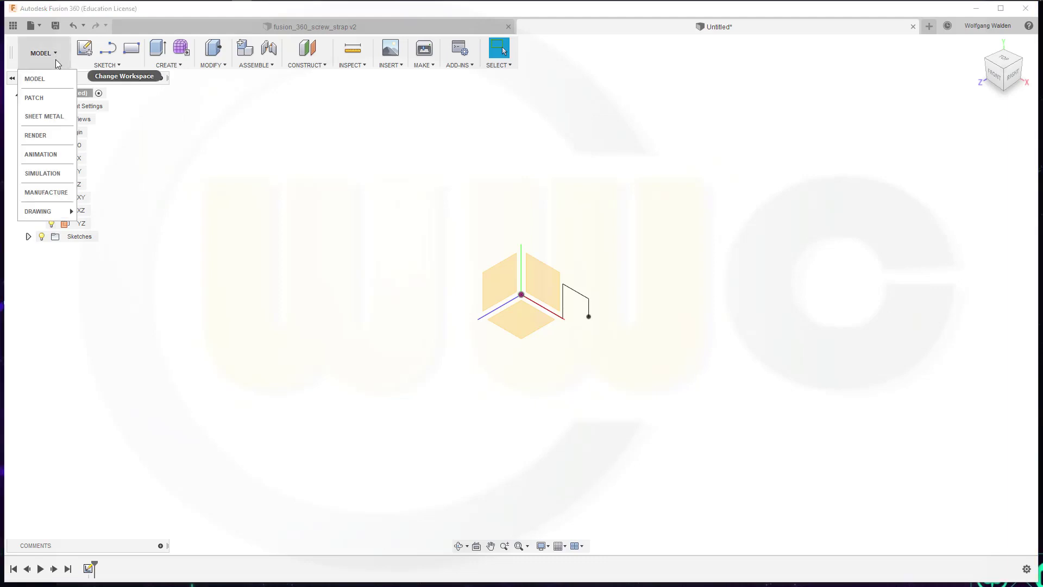
left_click(50, 96)
left_click(174, 66)
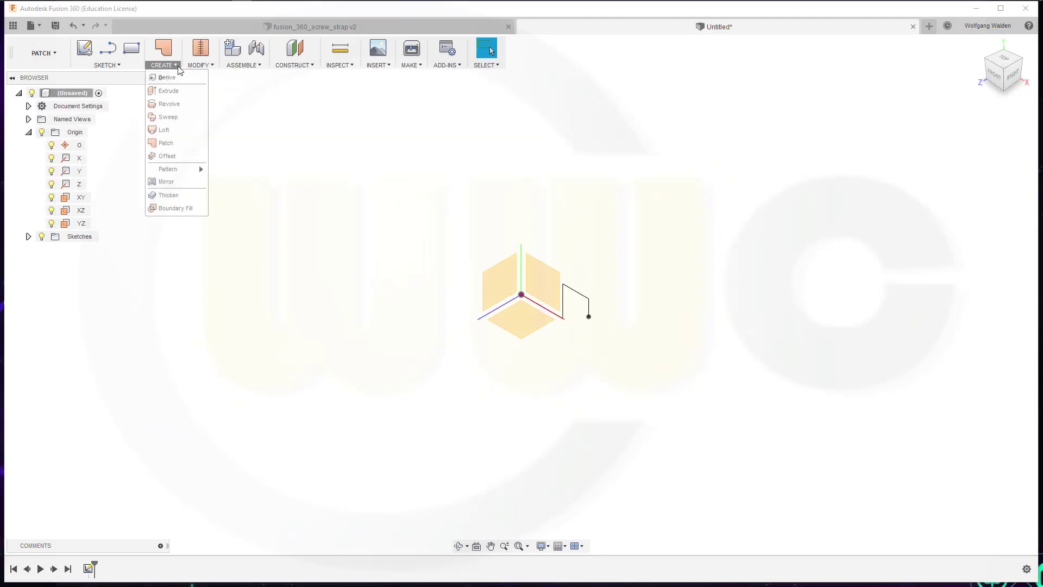
left_click(177, 104)
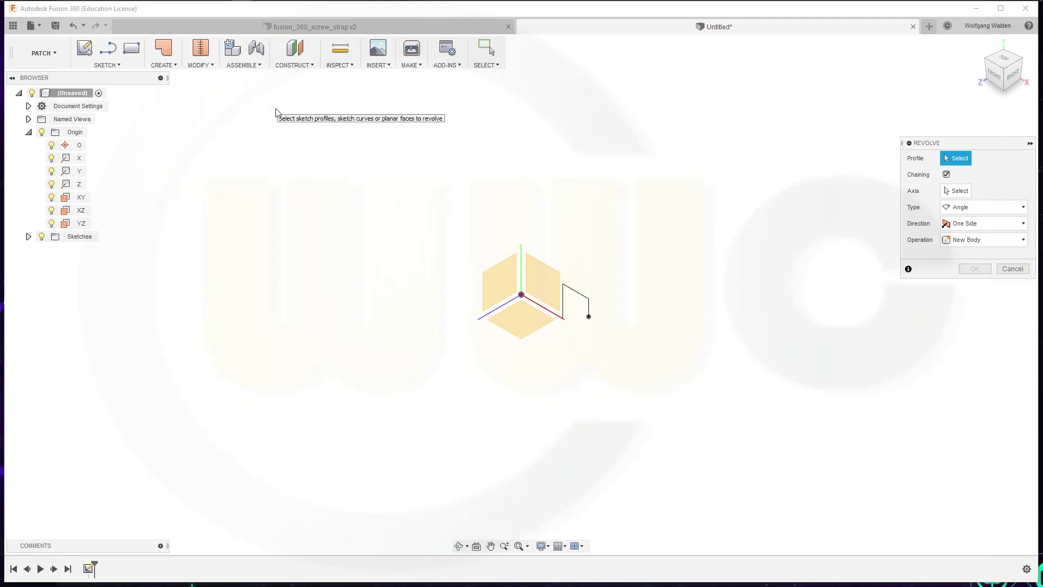
left_click(585, 295)
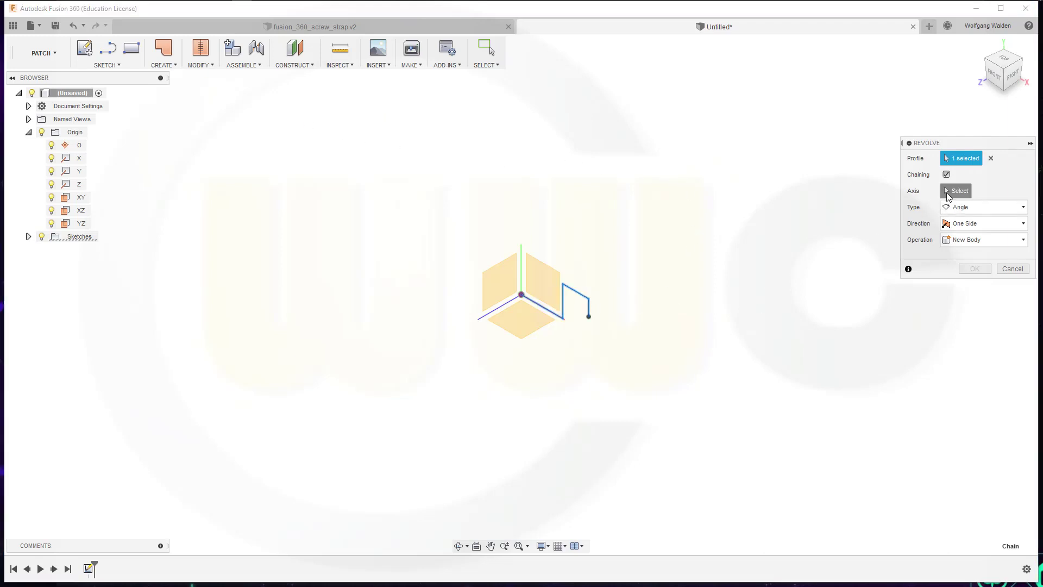
left_click(520, 249)
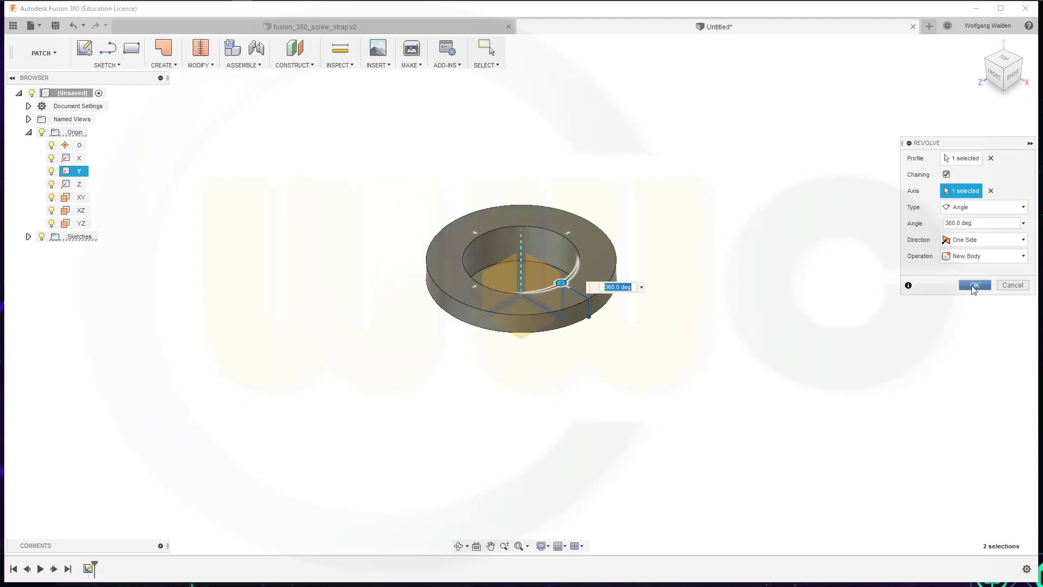
left_click(972, 286)
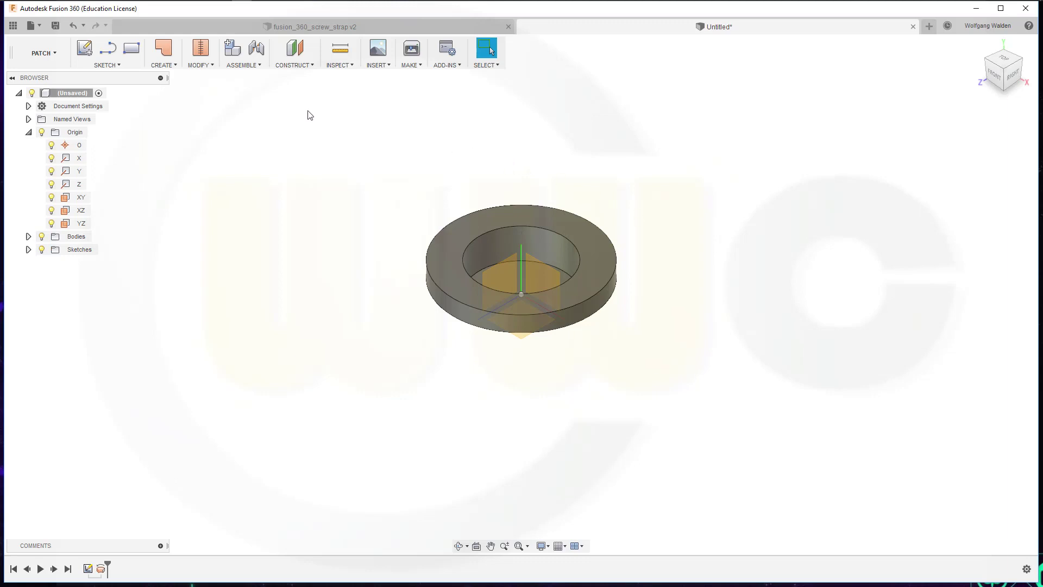
Create a construction plane offset from the YZ plane by 115-65/2 mm
left_click(307, 65)
left_click(308, 78)
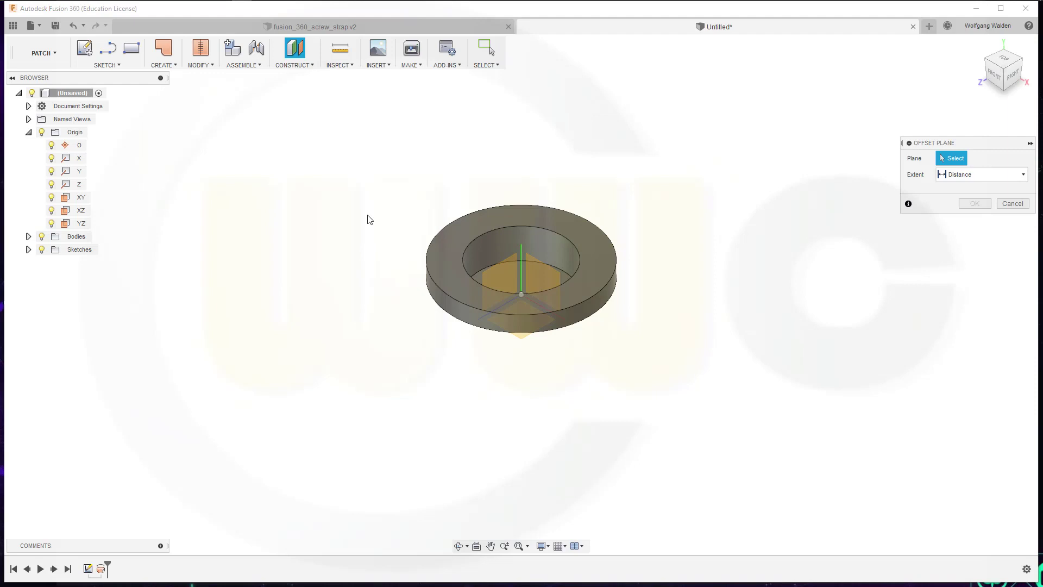
left_click(506, 259)
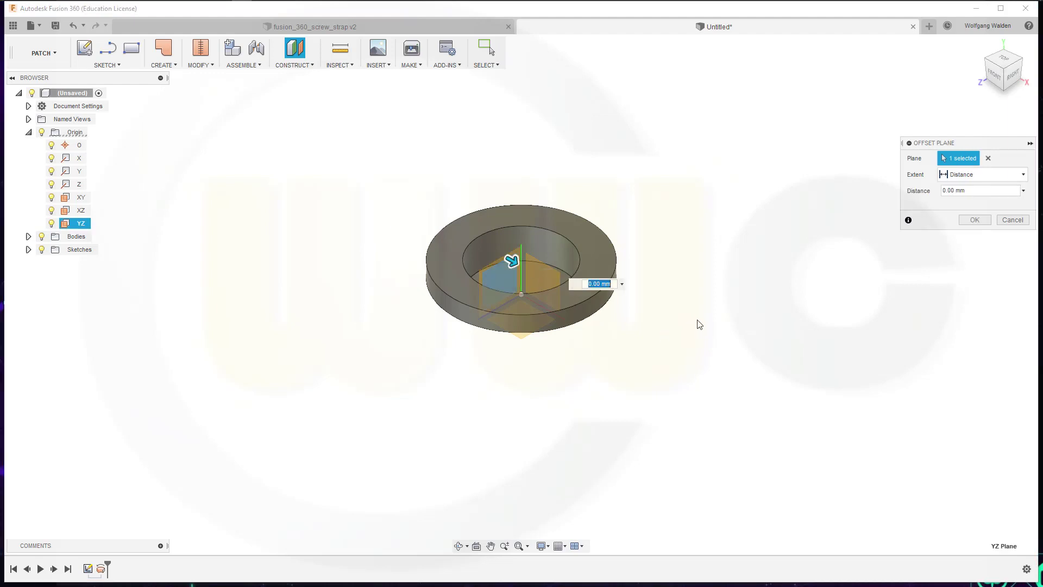
type("115")
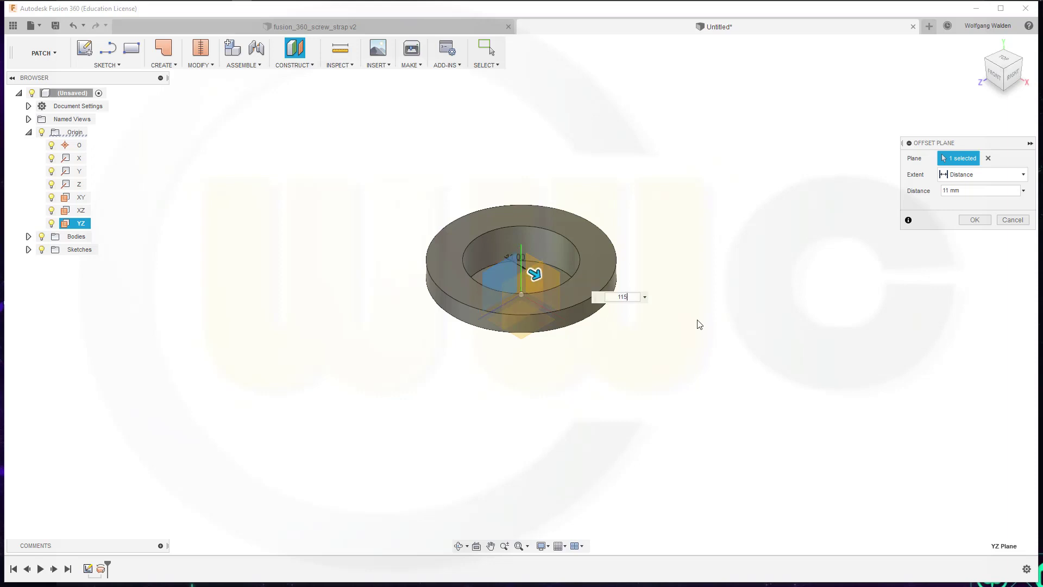
type("-65/2")
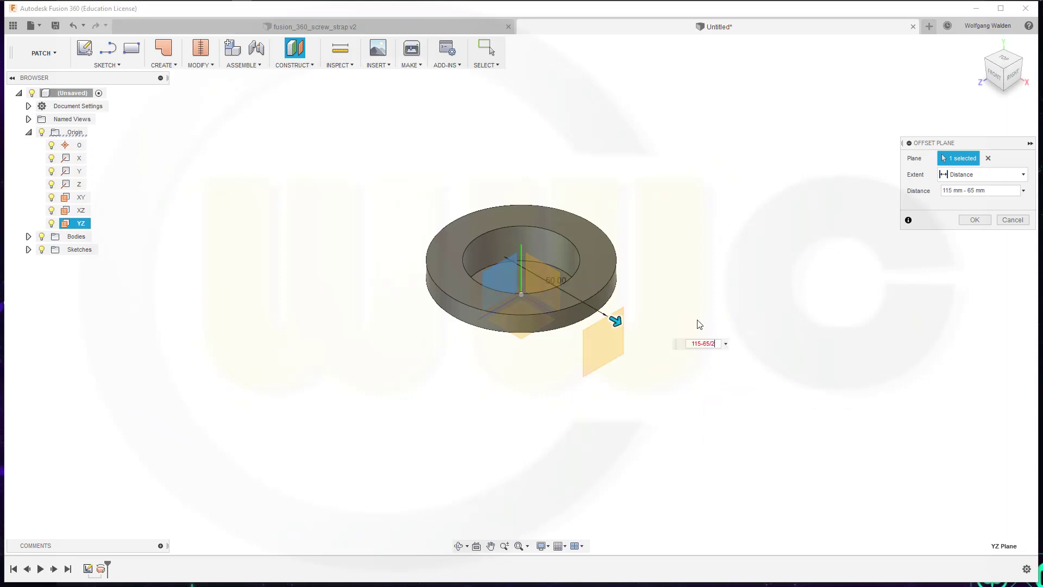
key("Return")
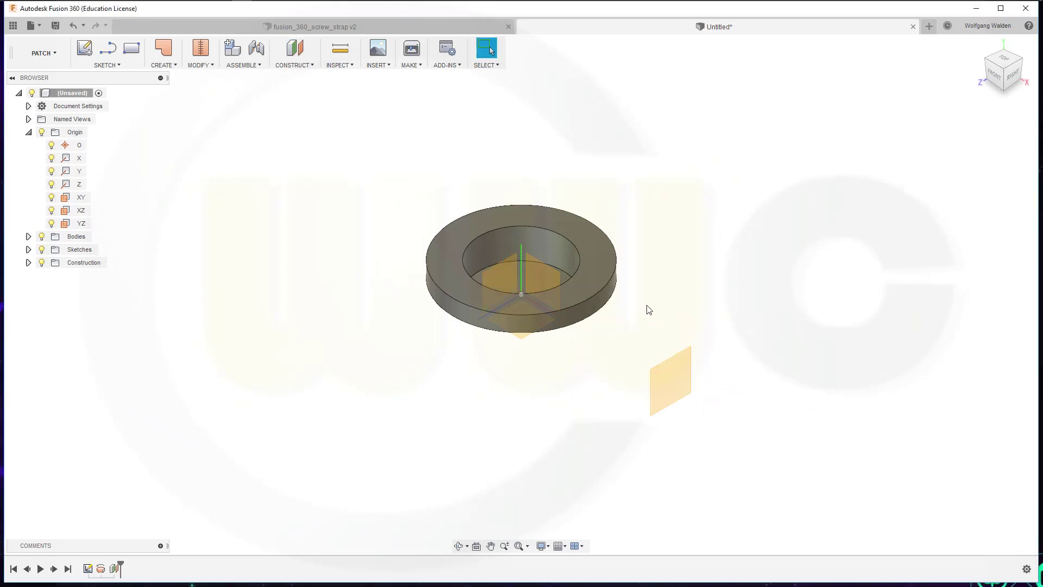
On the offset plane, sketch an open three-line bracket above the cup, about 80 mm wide with its first leg about 12 mm long
left_click(85, 49)
left_click(680, 373)
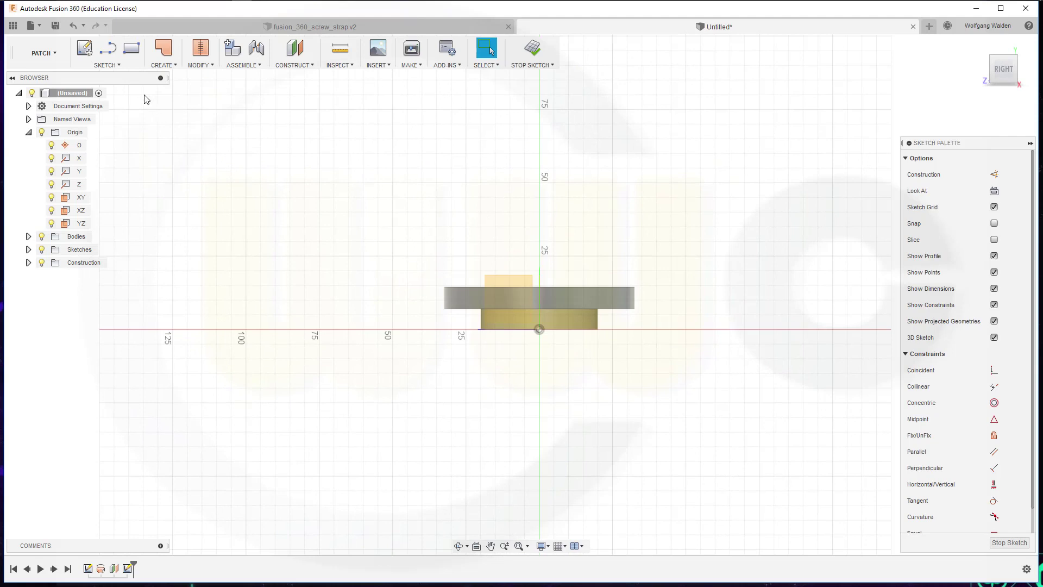
left_click(108, 49)
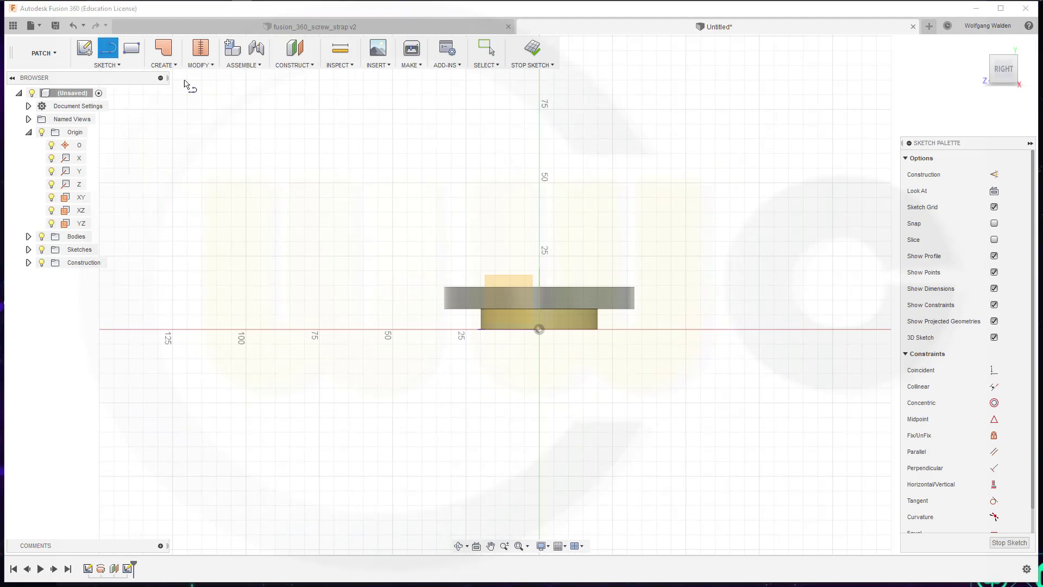
left_click(421, 239)
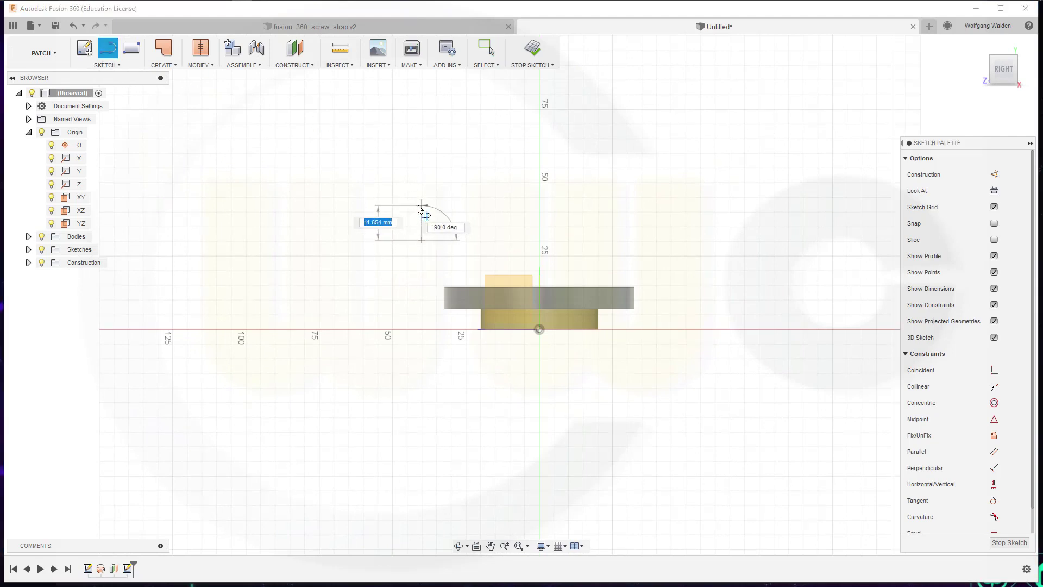
left_click(421, 205)
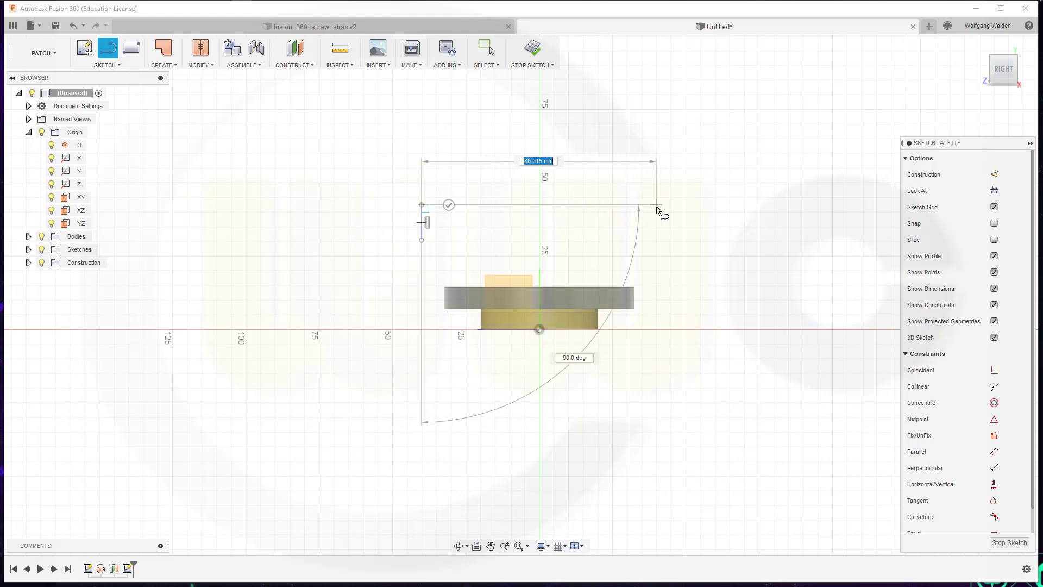
left_click(656, 205)
left_click(656, 253)
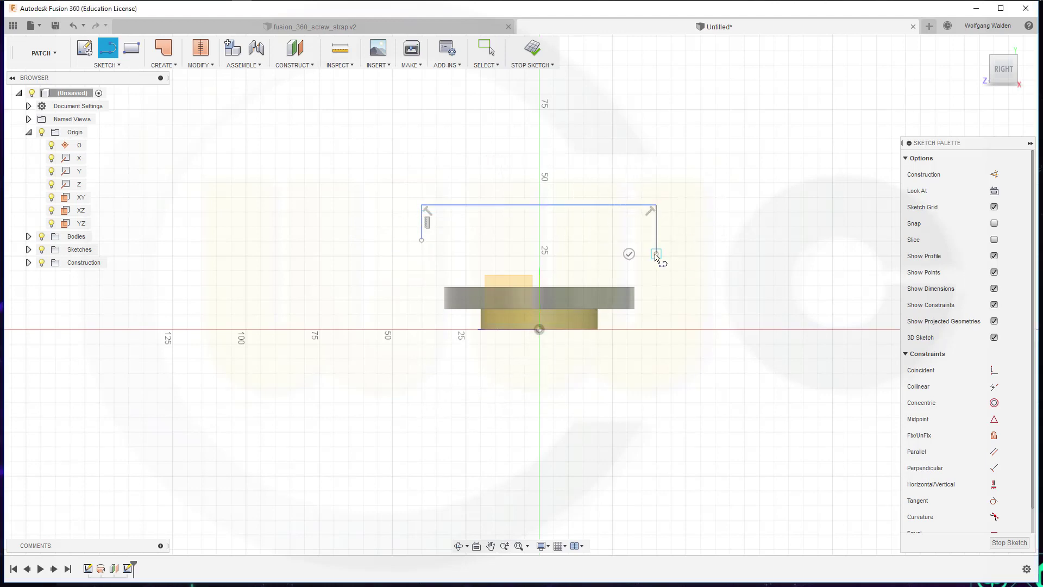
key("Escape")
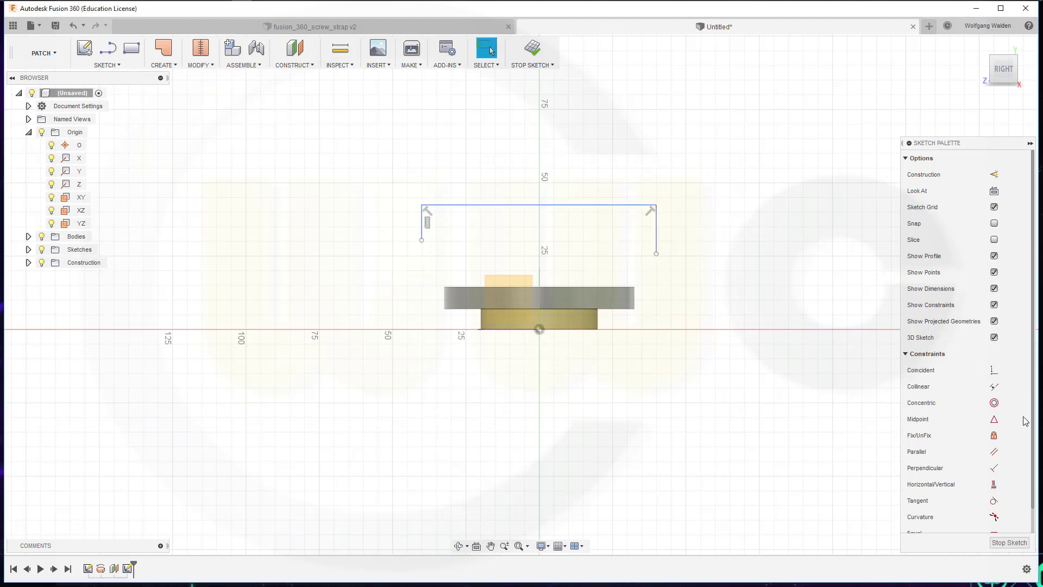
Constrain the free lower endpoints of the two vertical legs to be horizontally aligned
left_click(994, 484)
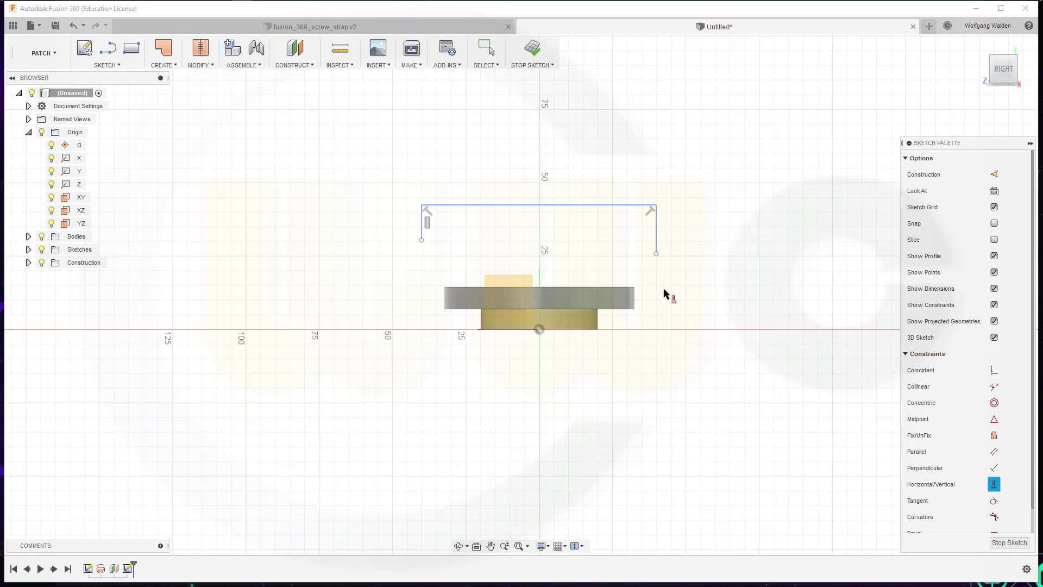
left_click(656, 254)
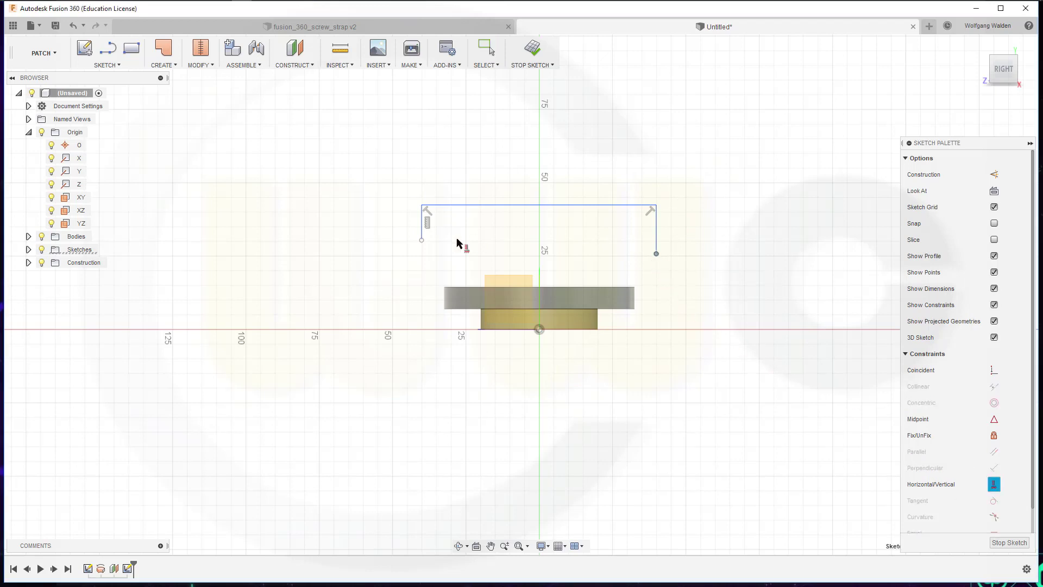
left_click(423, 242)
key("Escape")
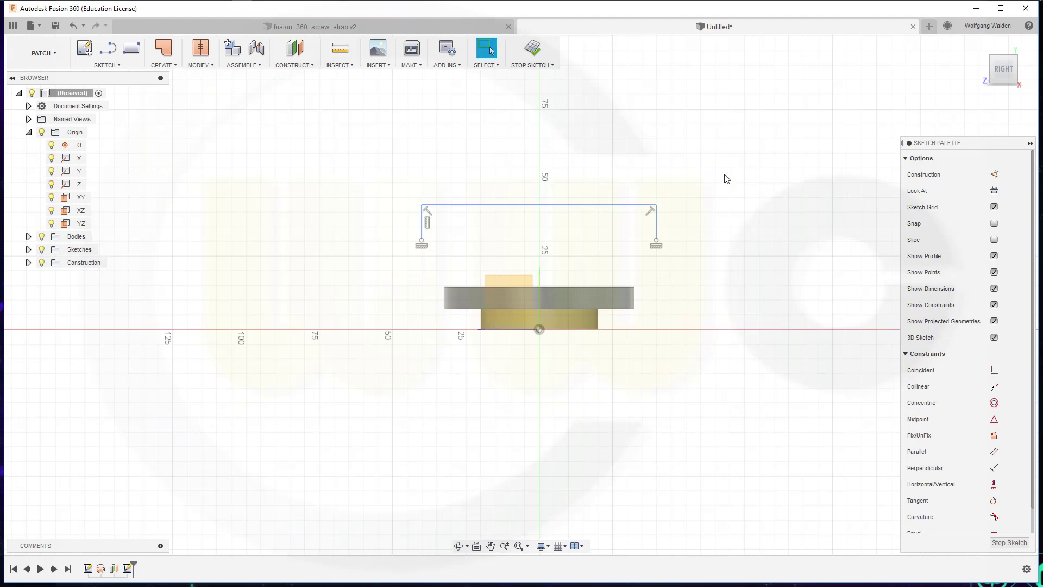
Dimension the distance between the bracket's two vertical legs to 45 mm
key("d")
left_click(424, 228)
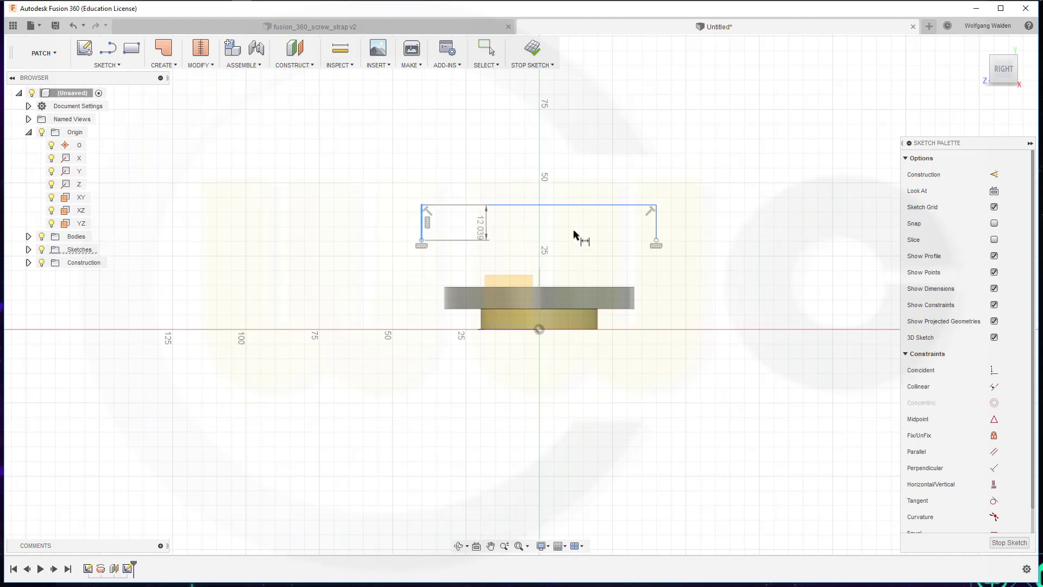
left_click(656, 228)
left_click(559, 185)
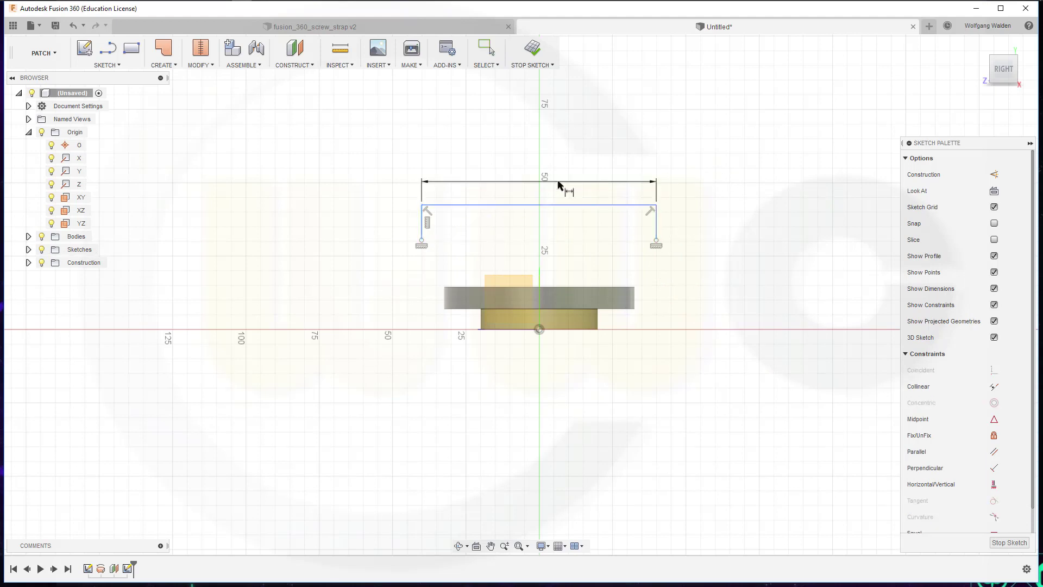
type("45")
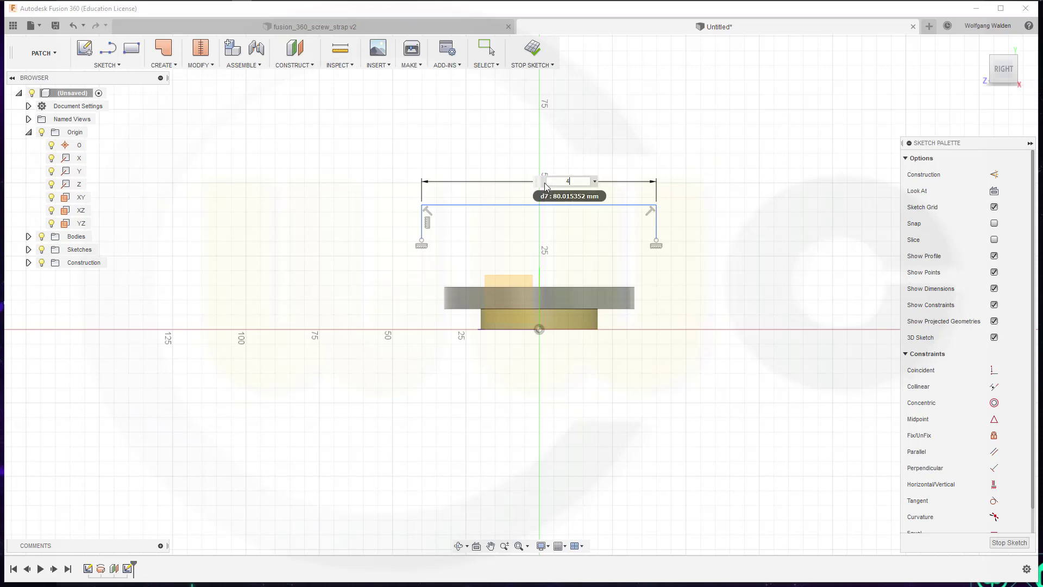
key("Return")
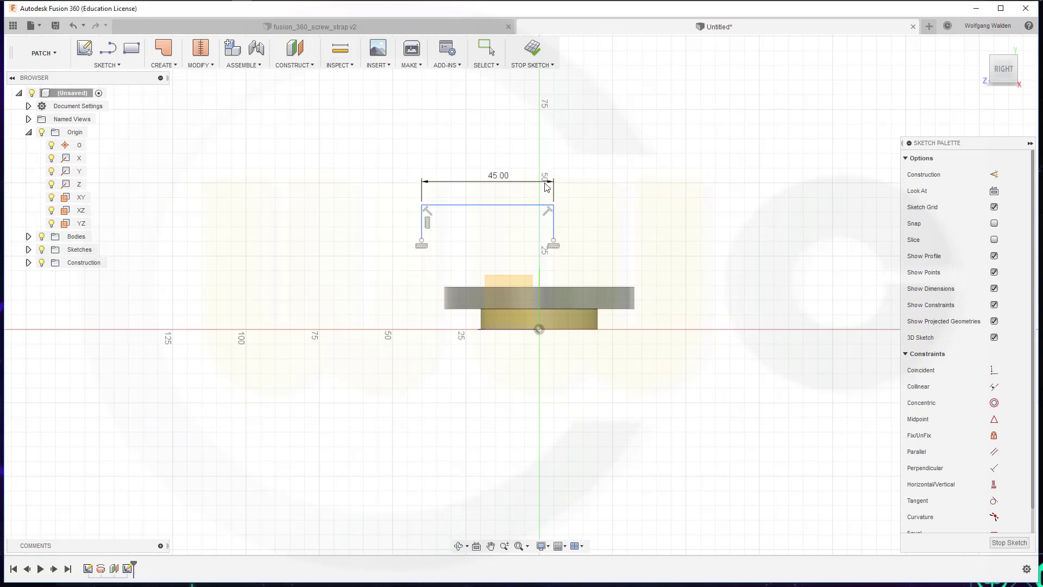
Dimension the height from a leg's lower endpoint to the bracket's horizontal line to 7.5 mm
left_click(553, 241)
left_click(540, 205)
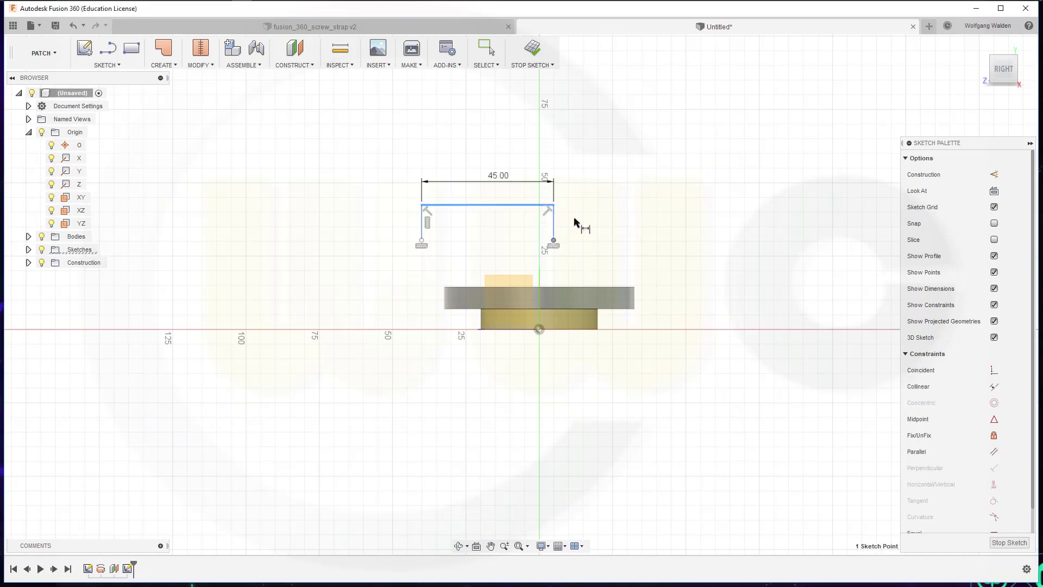
left_click(579, 222)
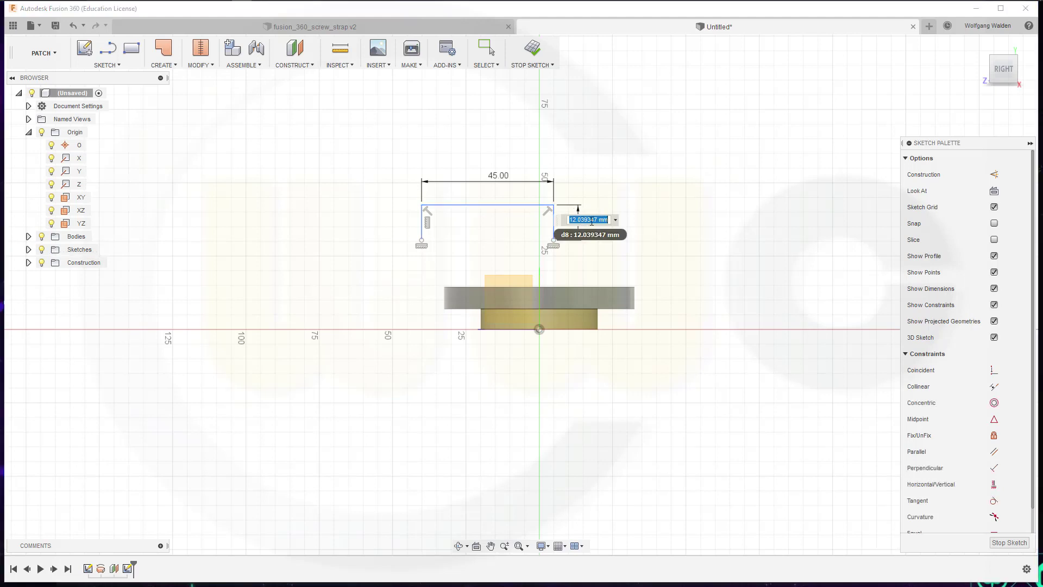
type("7.5")
key("Return")
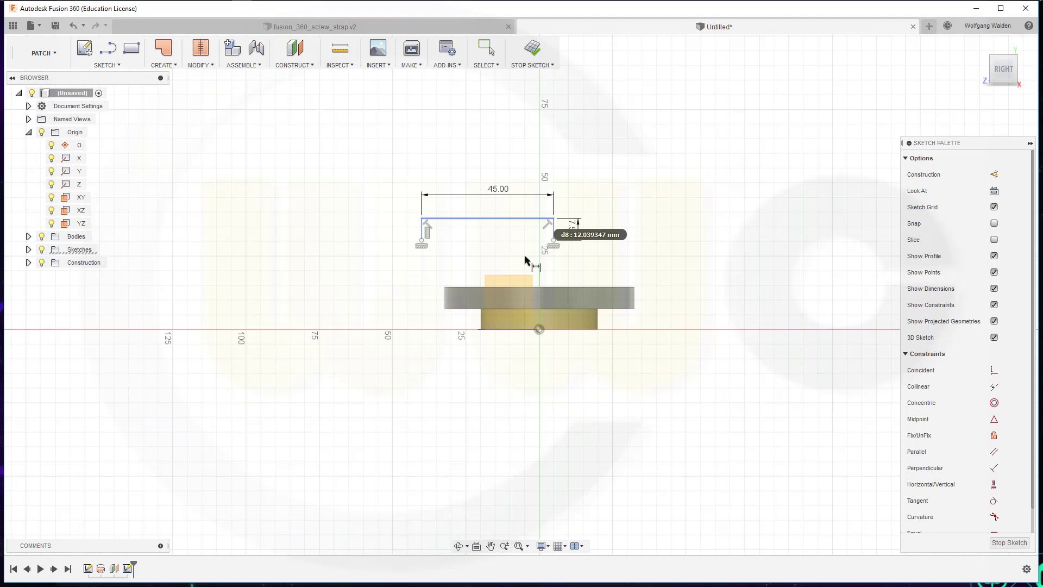
Dimension the vertical distance between the origin and the bracket's horizontal line to 29.9 mm
left_click(539, 330)
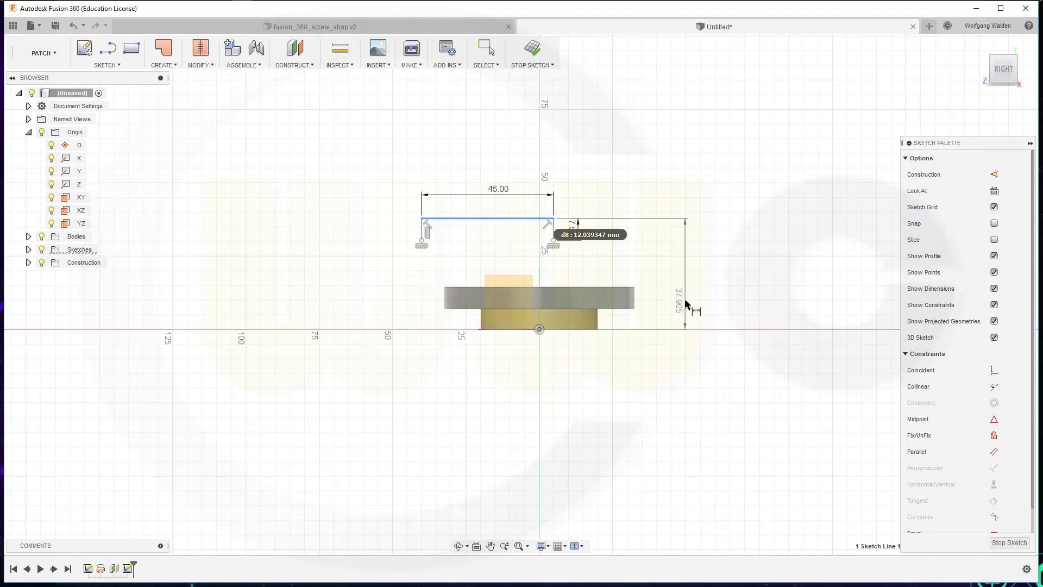
left_click(687, 300)
type("29")
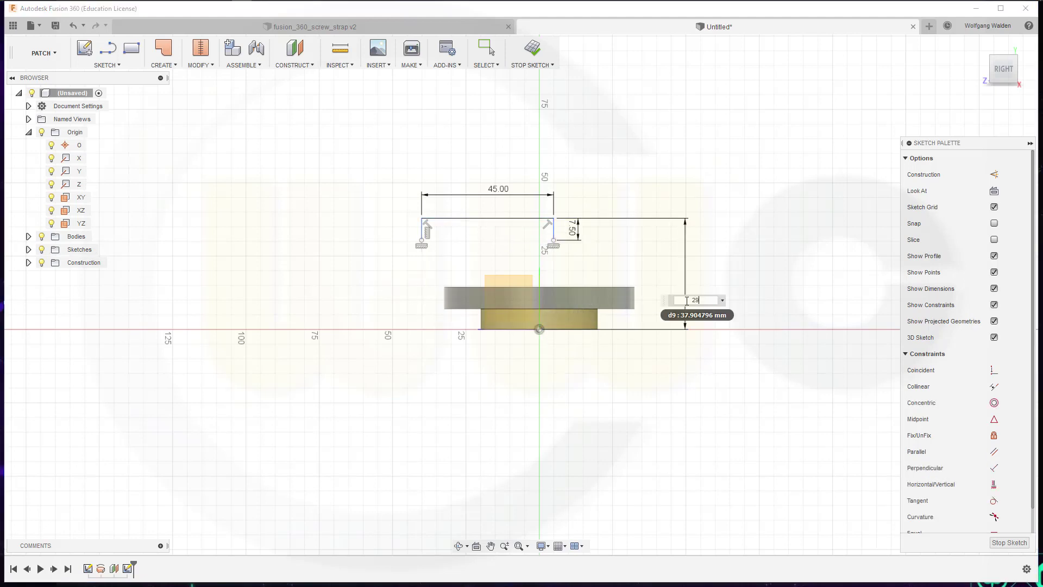
type(".5")
key("Return")
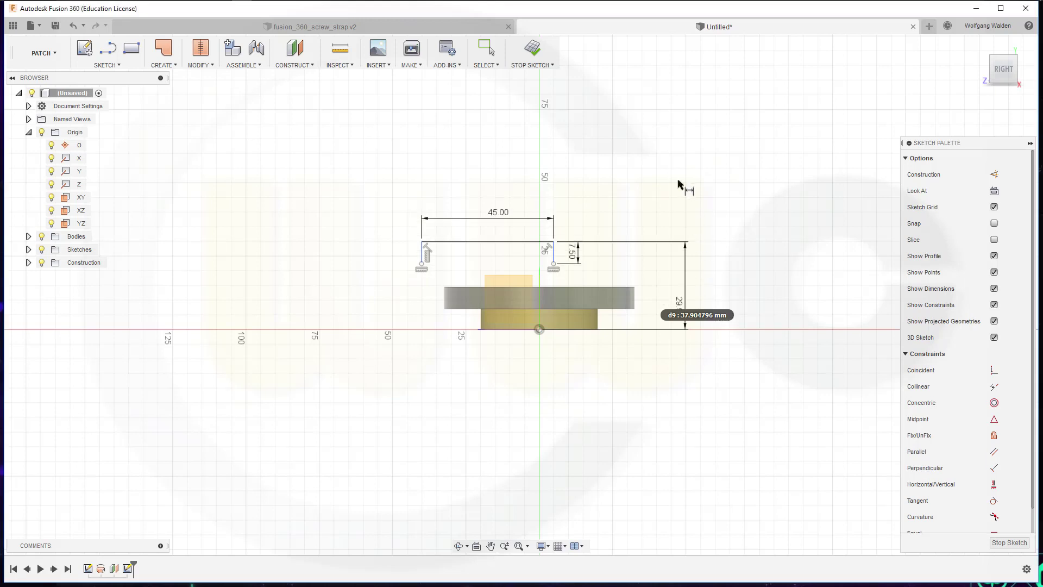
key("Escape")
Place a sketch point at the midpoint of the bracket's horizontal line
left_click(107, 65)
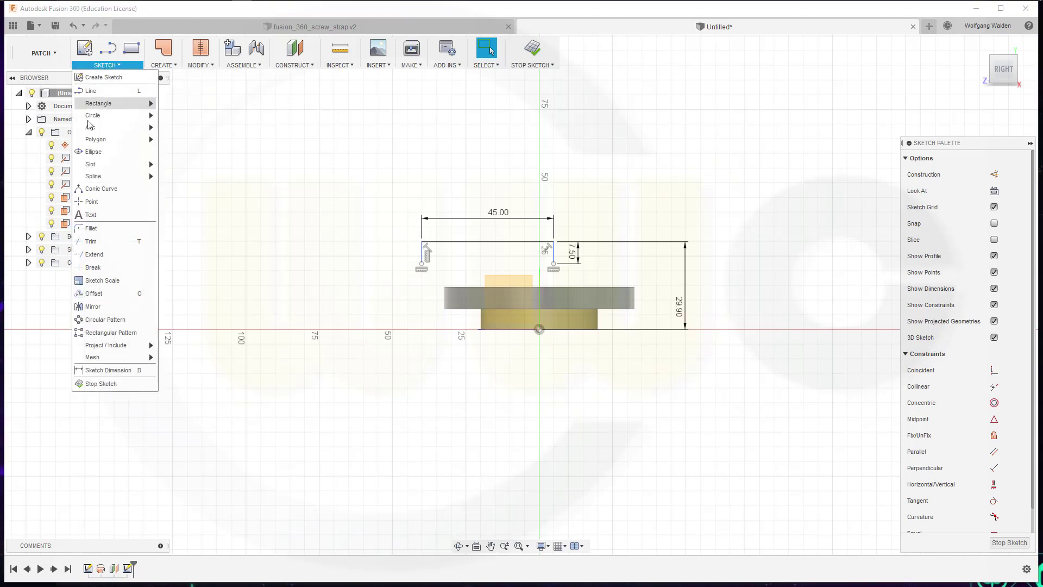
left_click(91, 202)
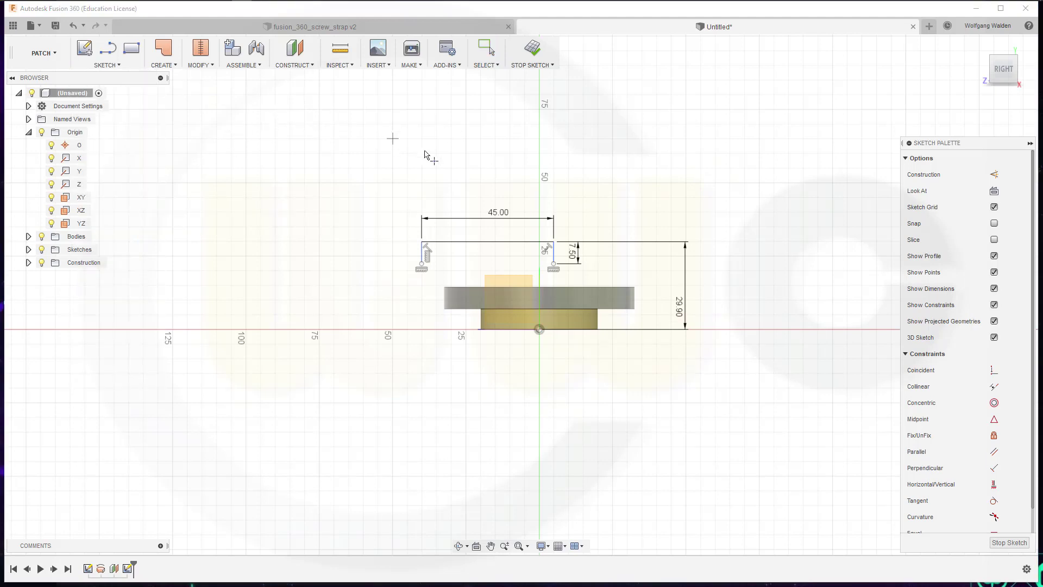
left_click(488, 242)
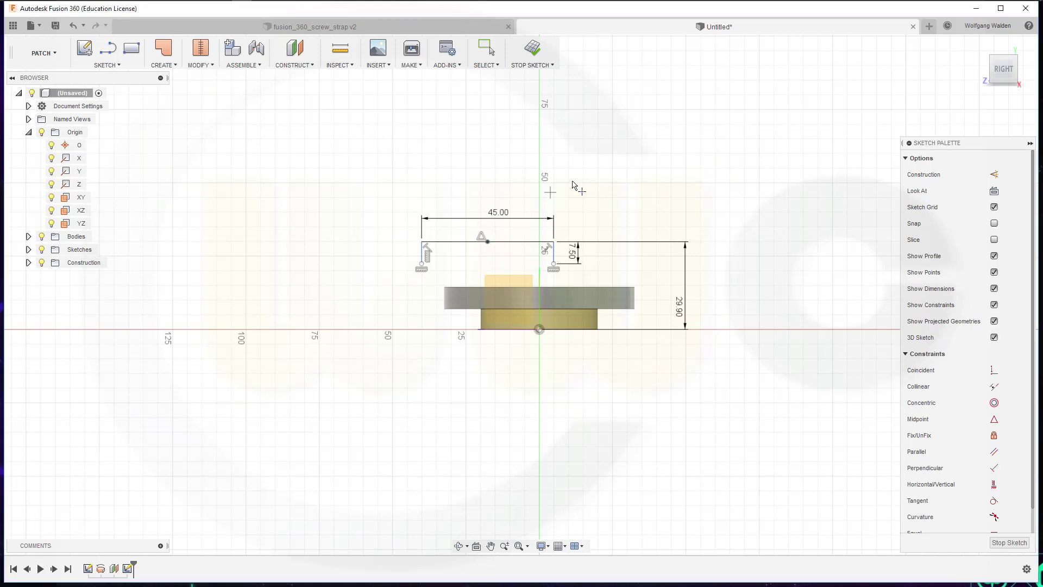
key("Escape")
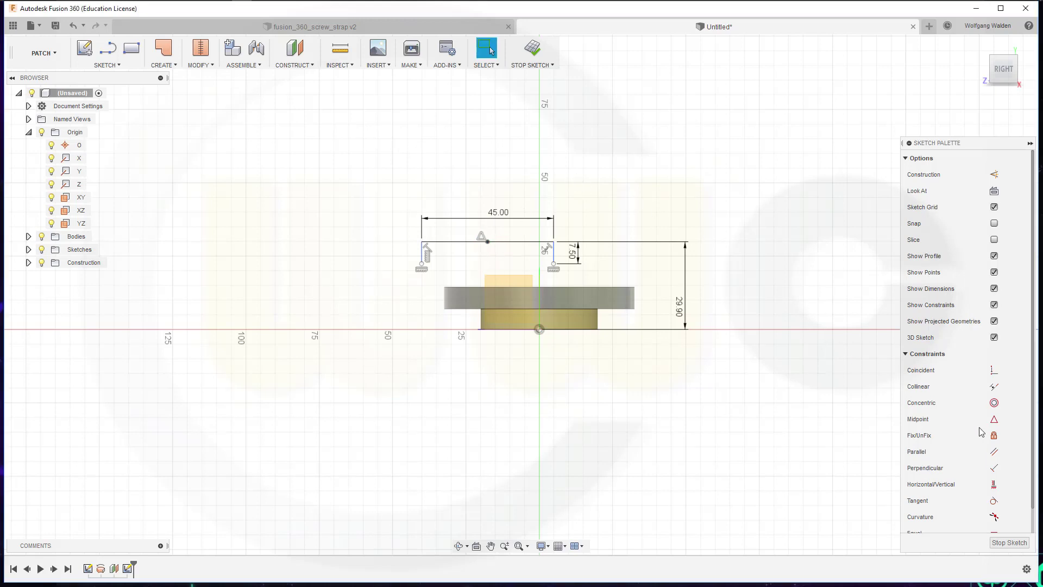
Align the midpoint vertically with the origin using a Horizontal/Vertical constraint and finish the sketch
left_click(995, 484)
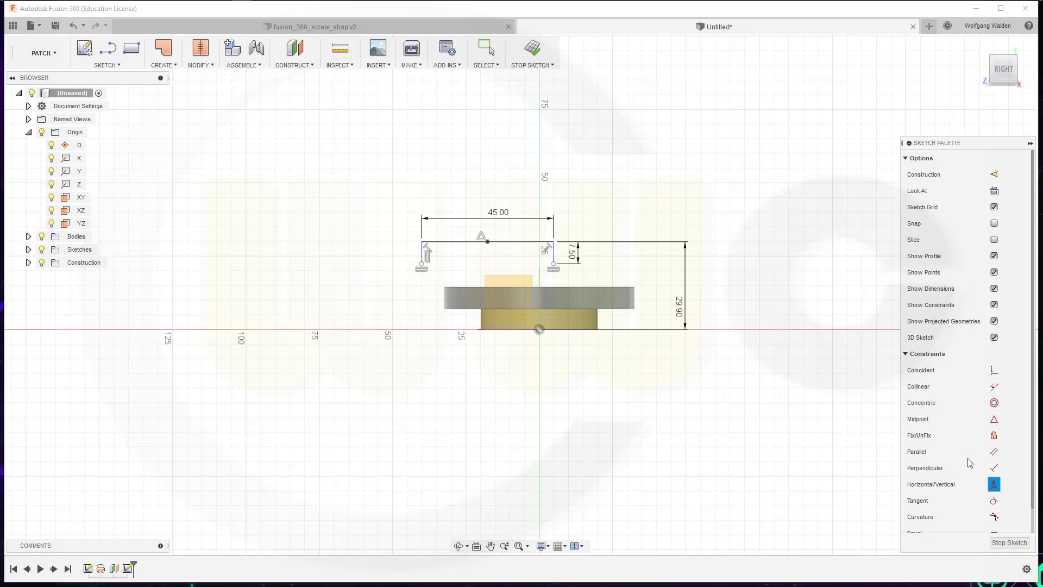
left_click(488, 242)
left_click(540, 330)
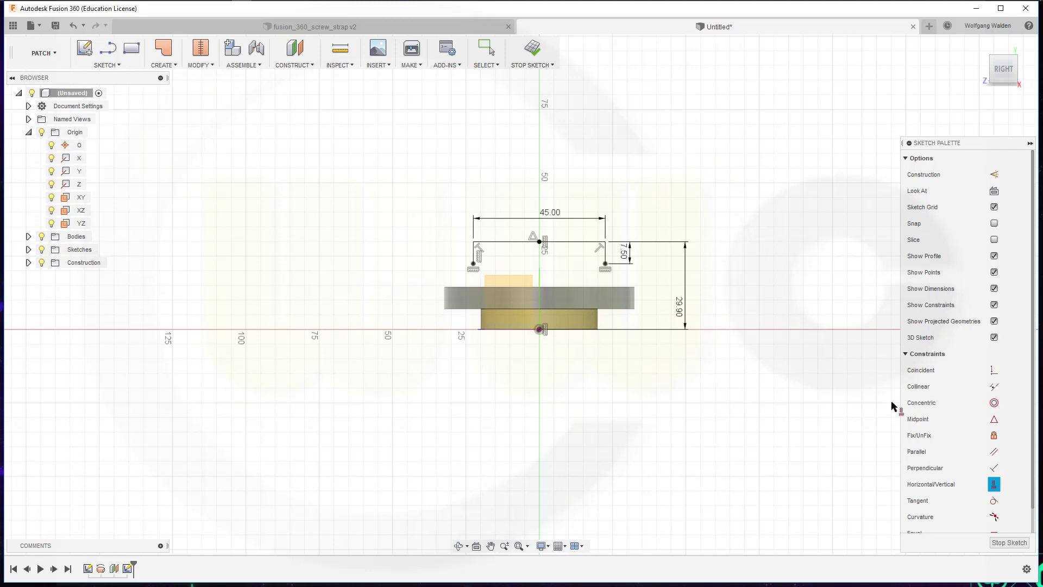
left_click(1009, 542)
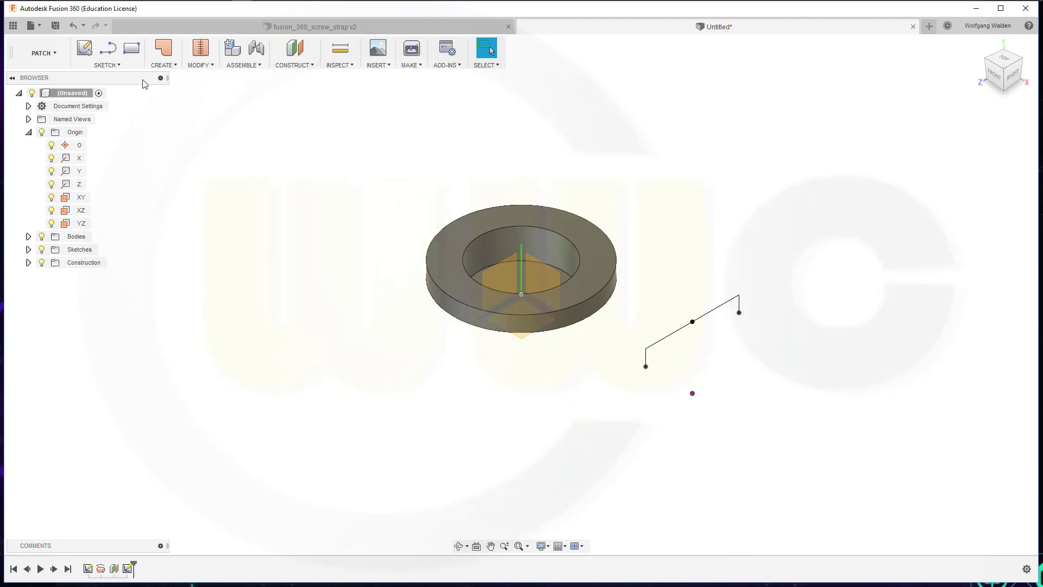
With chaining off, extrude only the bracket's horizontal line toward the cup as a new surface body
left_click(177, 65)
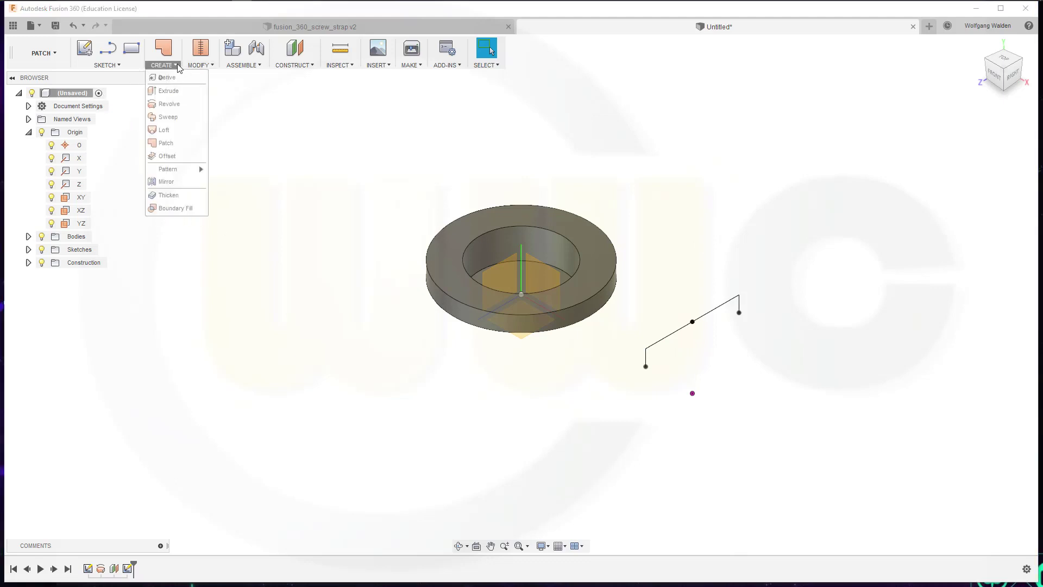
left_click(168, 90)
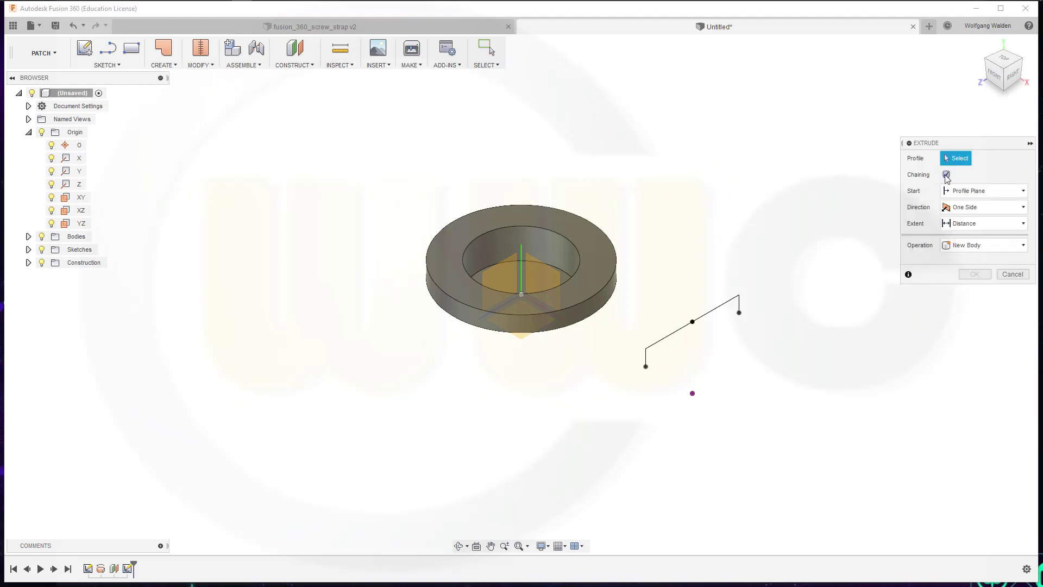
left_click(676, 336)
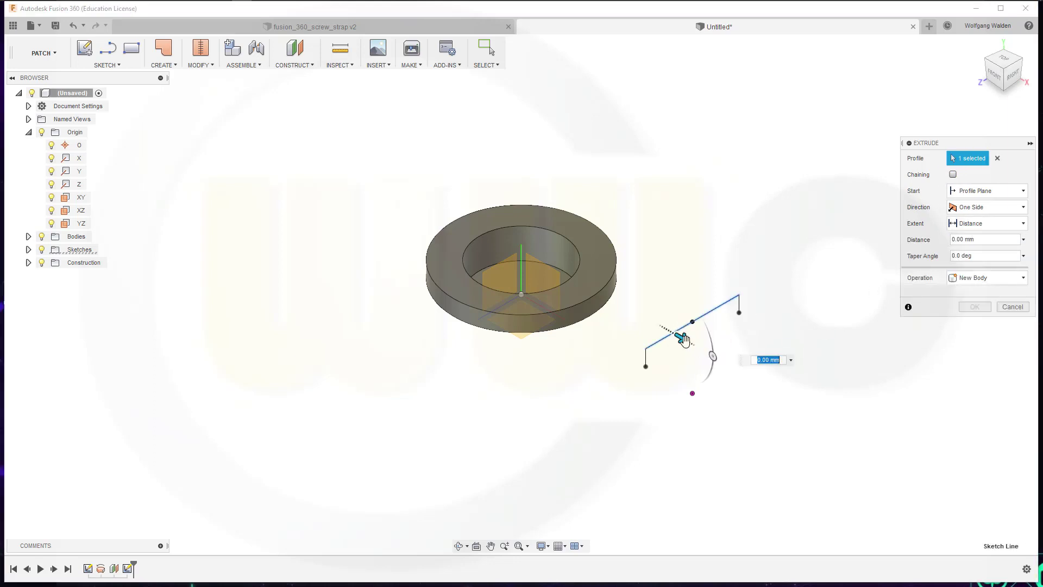
left_click_drag(679, 337, 624, 303)
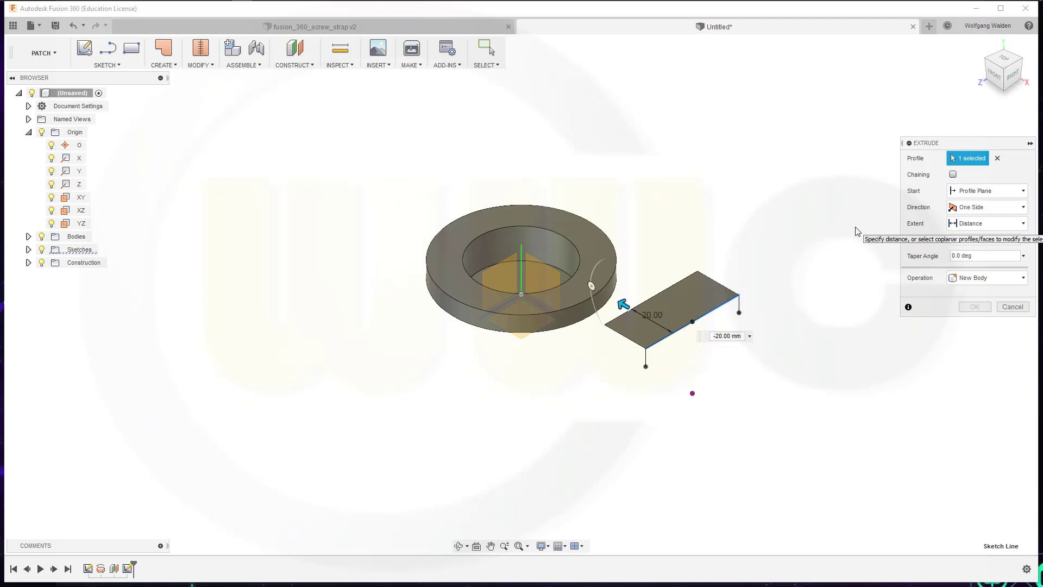
key("Return")
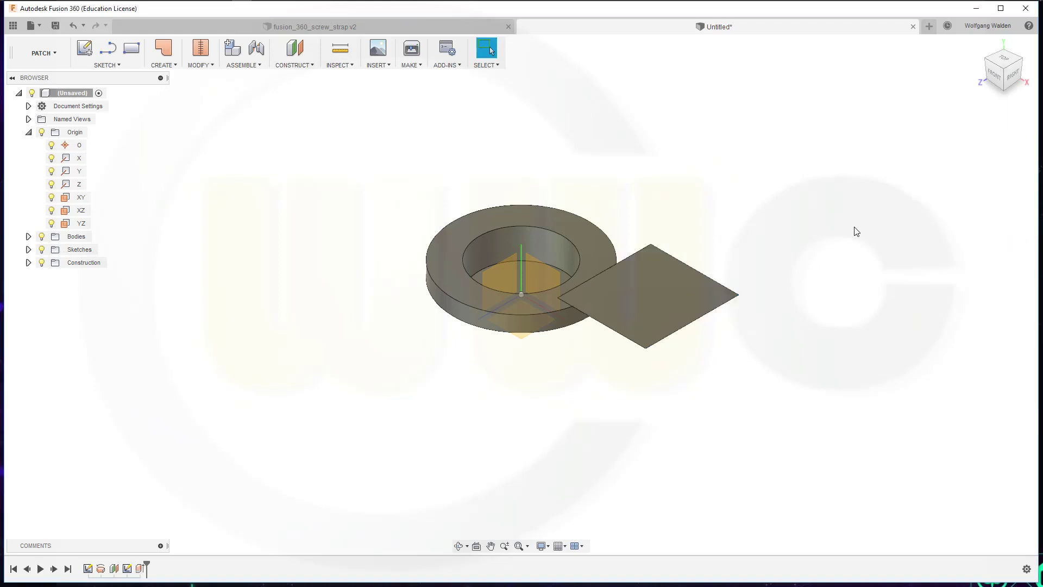
Start a sketch on the YZ plane and intersect the cup's outer rim face with it, keeping the projection link
mouse_move(383, 363)
middle_mouse_down("shift")
mouse_move(396, 338)
mouse_move(414, 355)
mouse_move(427, 345)
middle_mouse_up("shift")
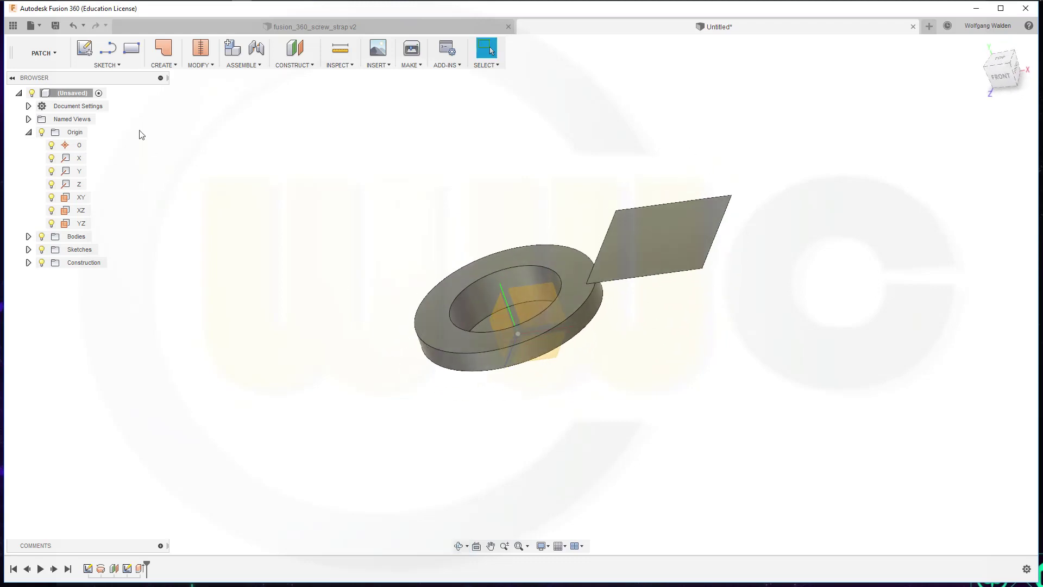
left_click(85, 48)
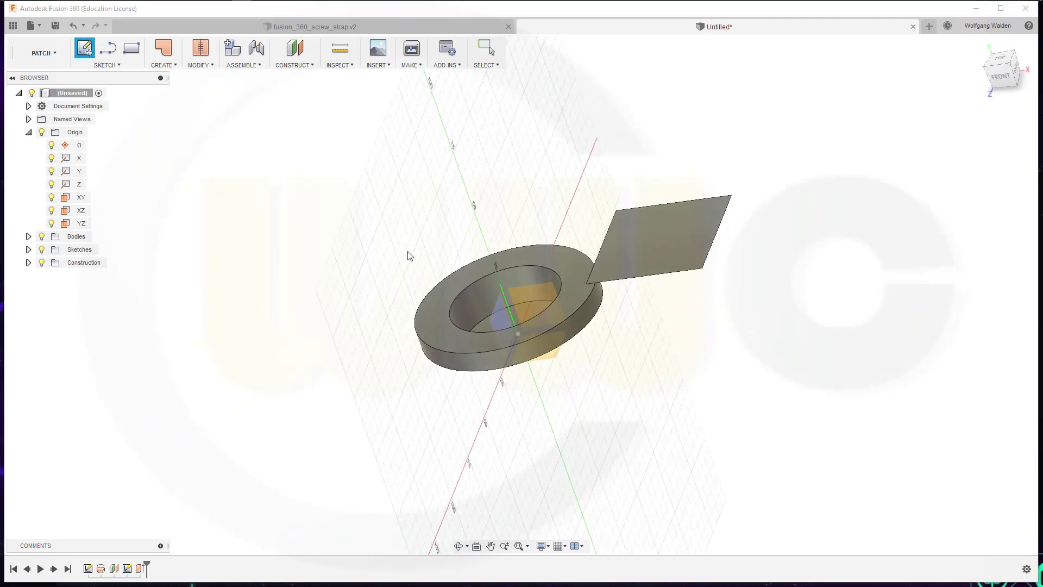
left_click(501, 317)
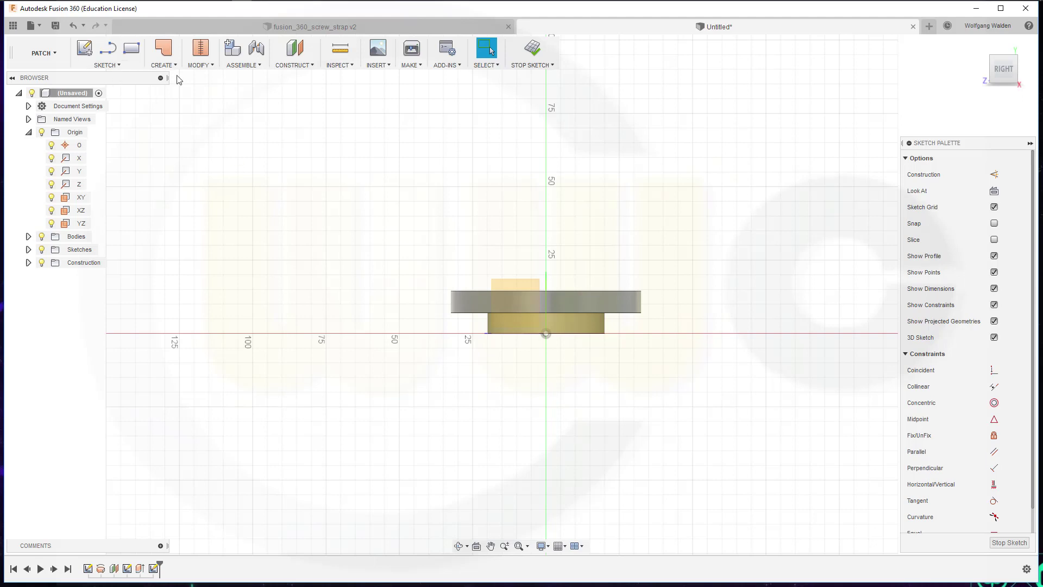
left_click(109, 65)
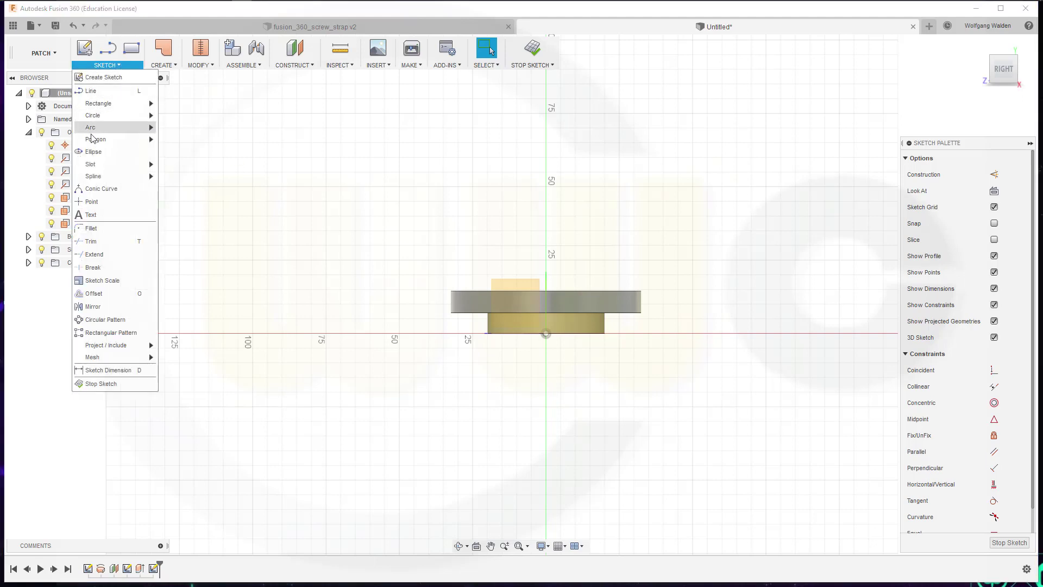
mouse_move(134, 347)
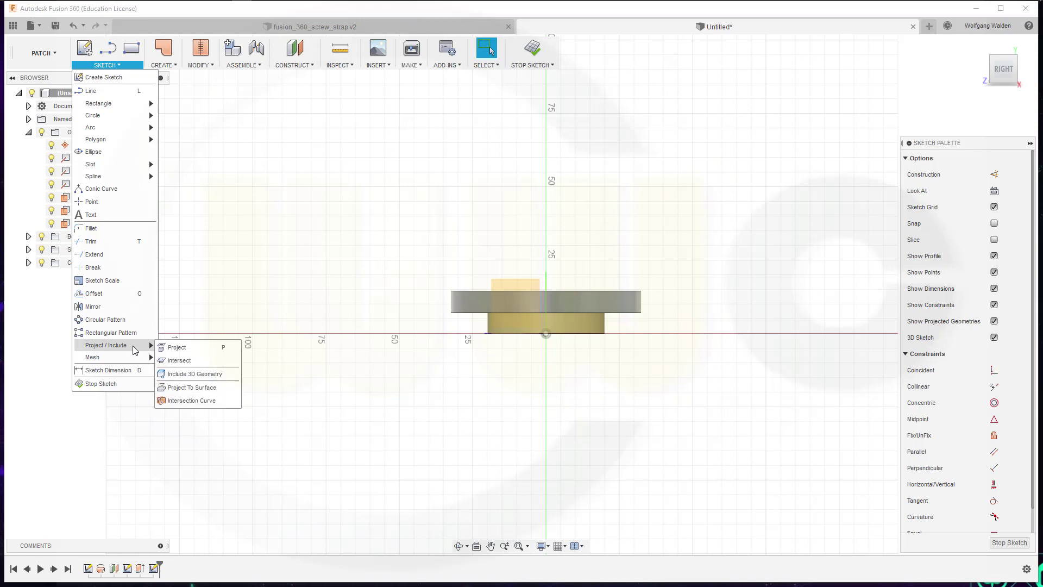
left_click(182, 361)
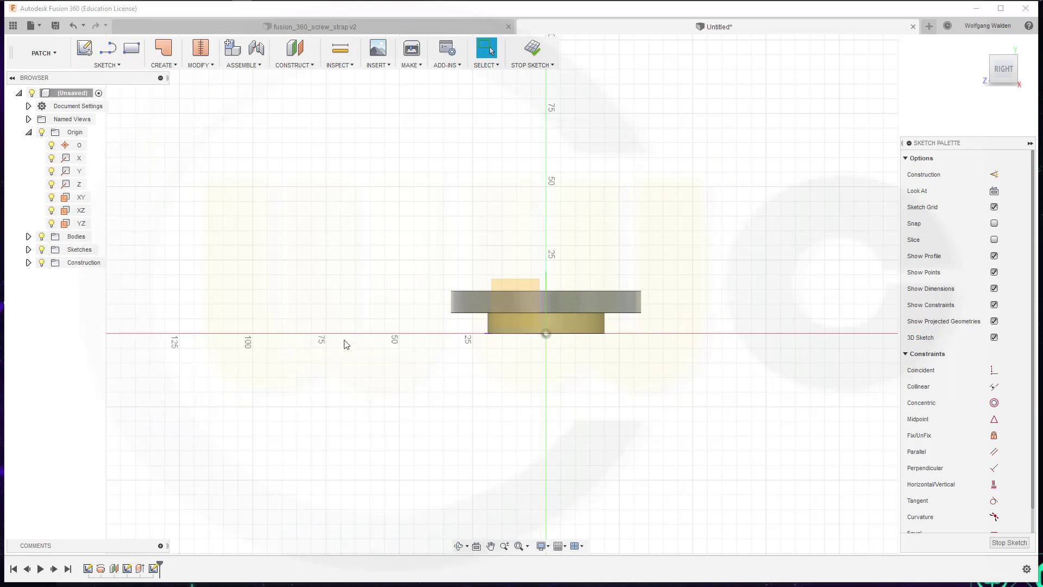
left_click(457, 302)
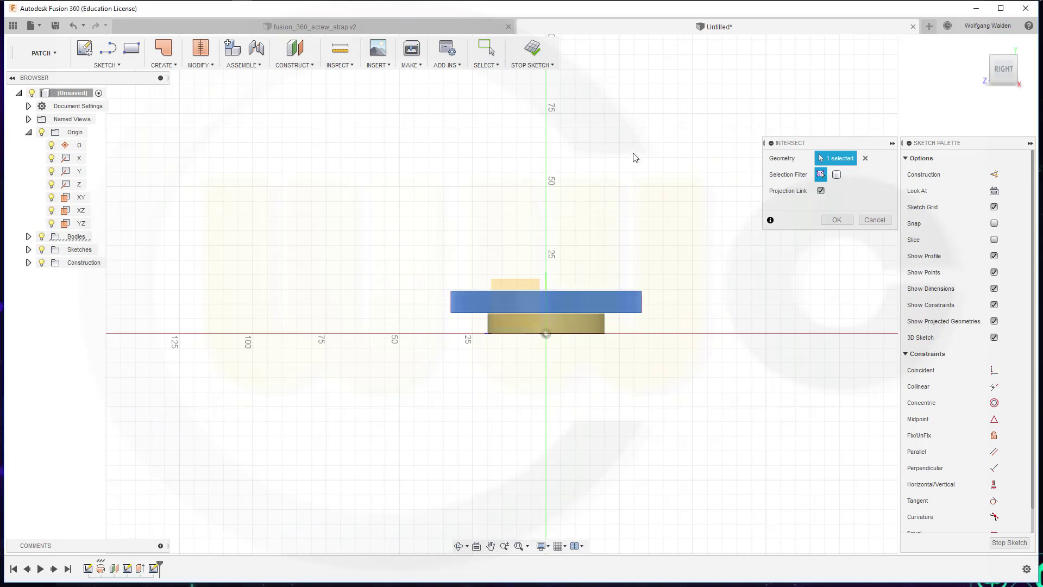
left_click(837, 219)
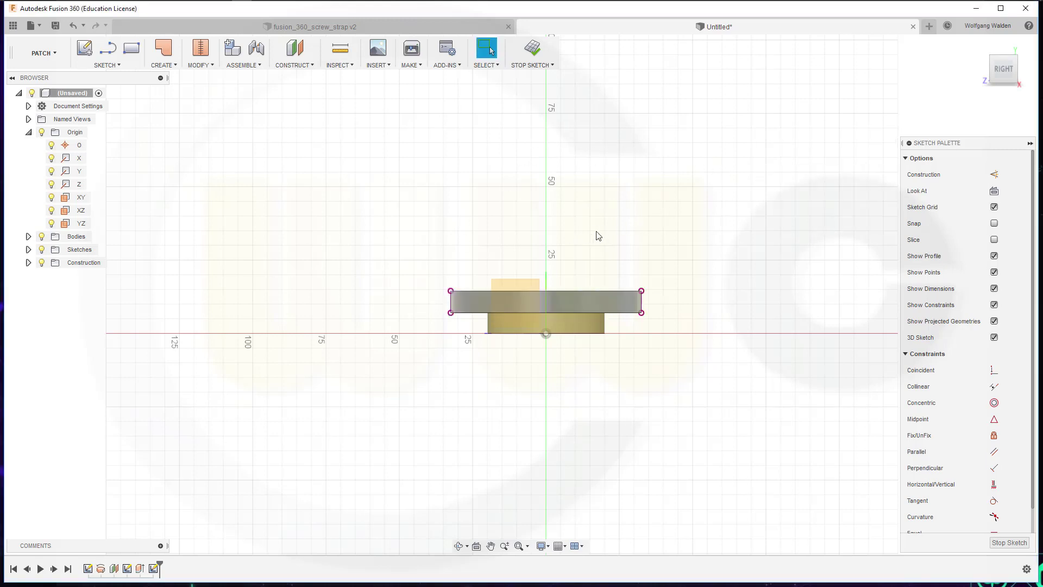
Draw a line across the cup joining the upper endpoints of the two intersected rim edges, and finish the sketch
middle_click_drag(598, 237, 512, 234, "shift")
left_click(454, 186)
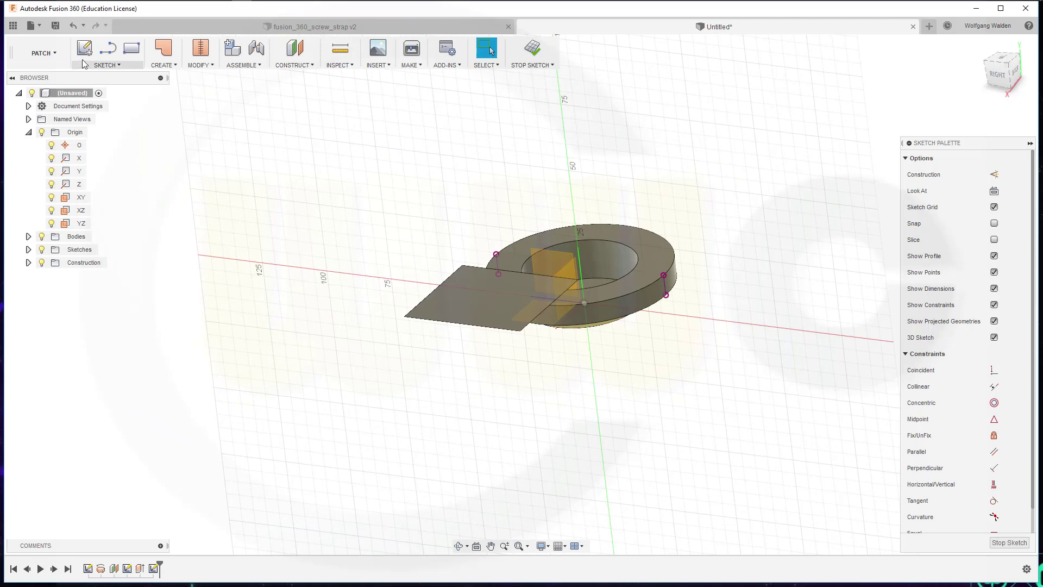
left_click(108, 47)
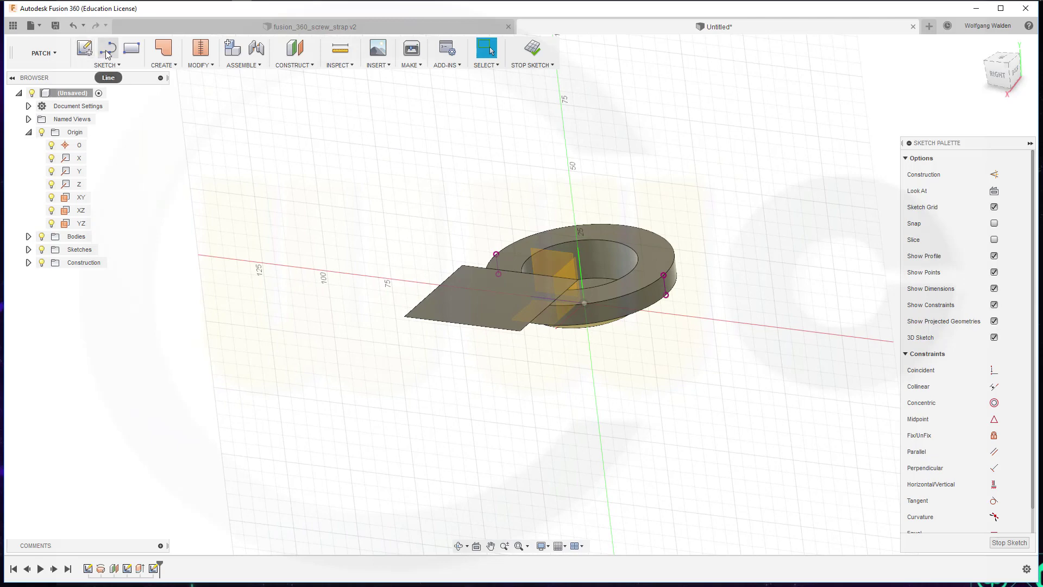
left_click(496, 255)
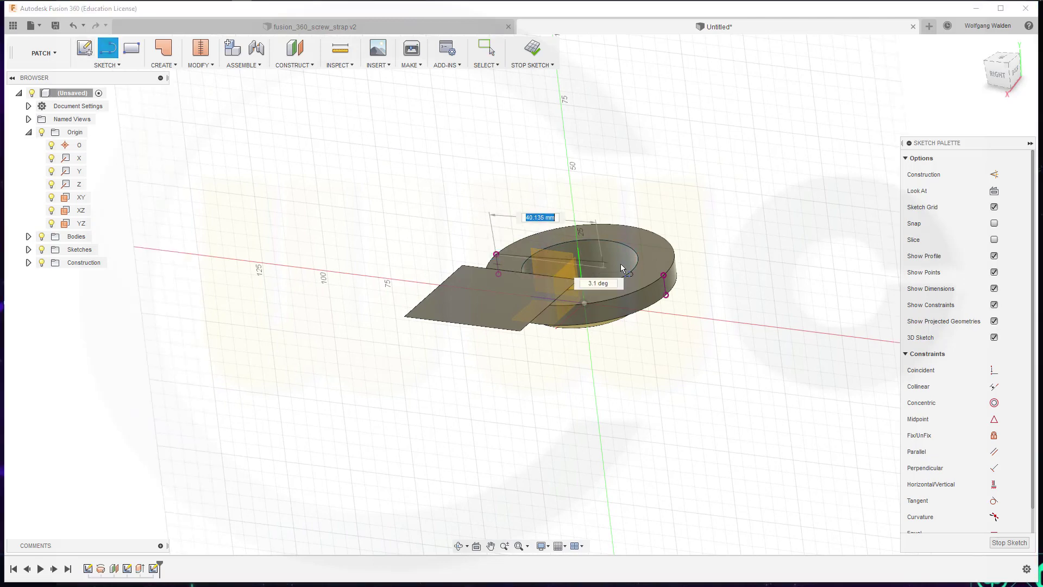
left_click(664, 276)
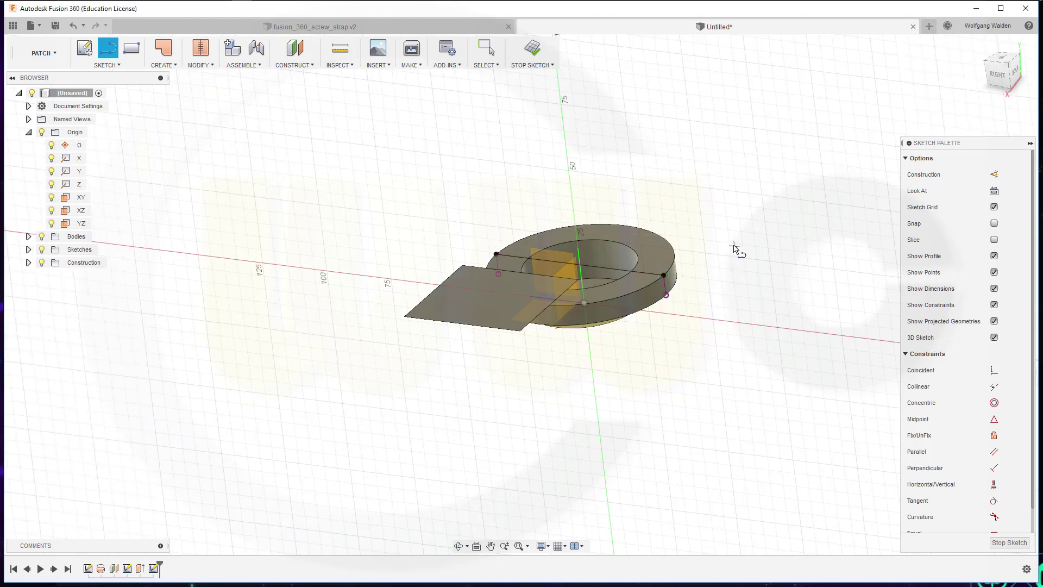
key("Escape")
left_click(1009, 542)
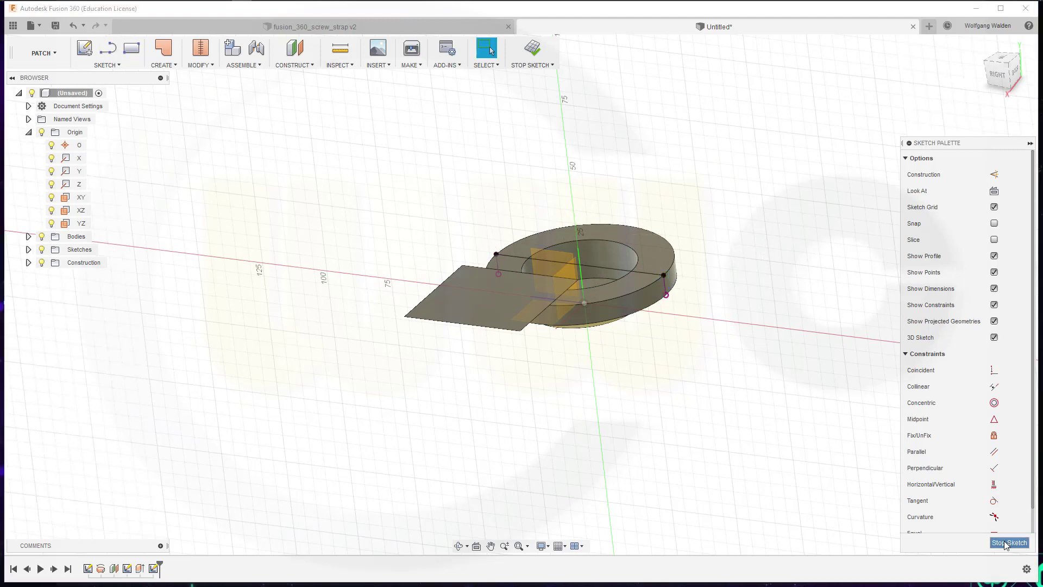
With chaining off, extrude only the line across the cup toward the strap surface as a new surface body
mouse_move(491, 385)
middle_mouse_down("shift")
mouse_move(630, 366)
mouse_move(603, 414)
middle_mouse_up("shift")
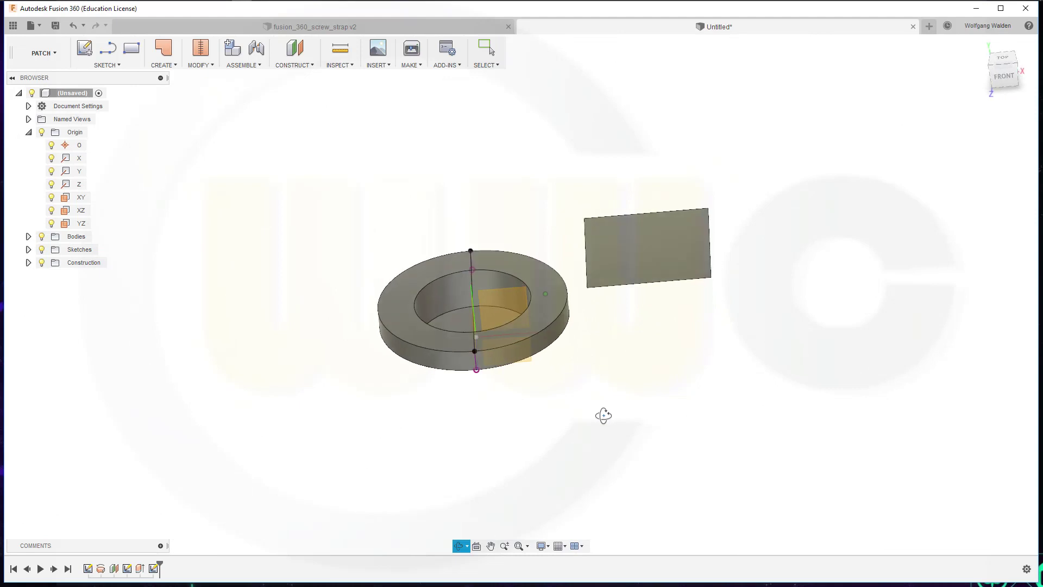
left_click(172, 65)
left_click(168, 91)
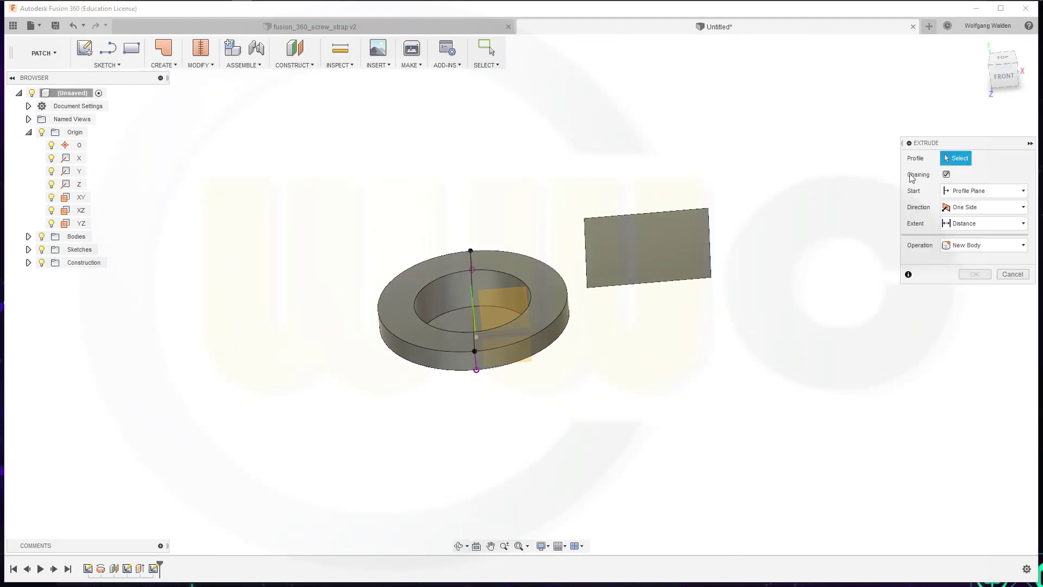
left_click(946, 175)
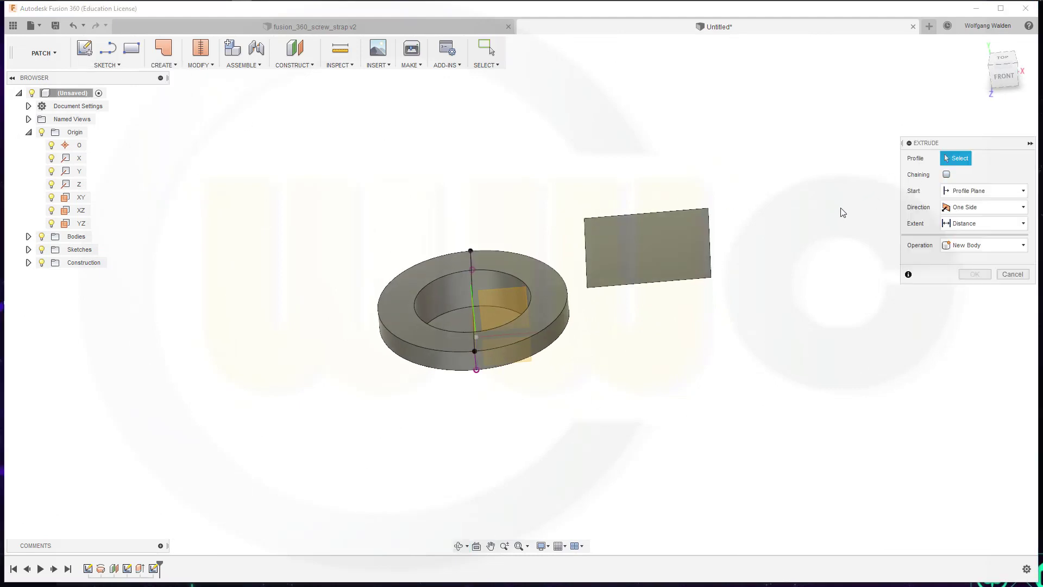
left_click(471, 285)
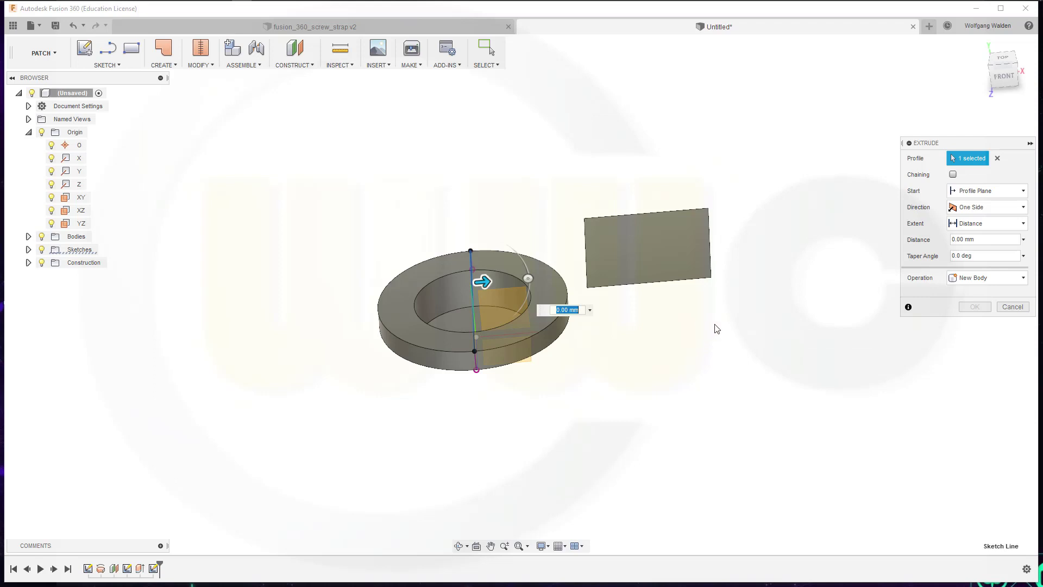
key("Escape")
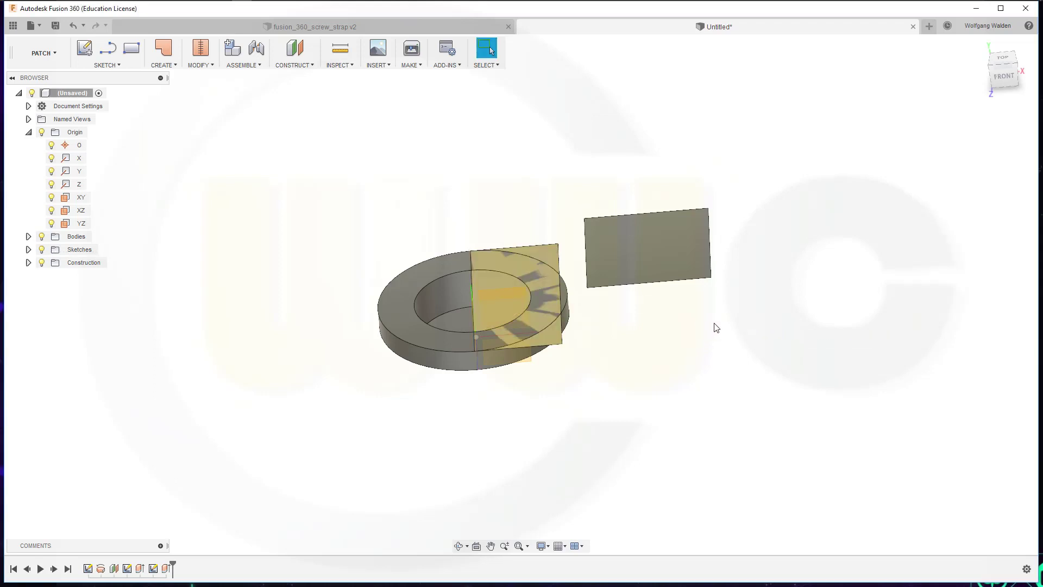
Reverse the normal of the newly extruded surface over the cup
left_click(211, 67)
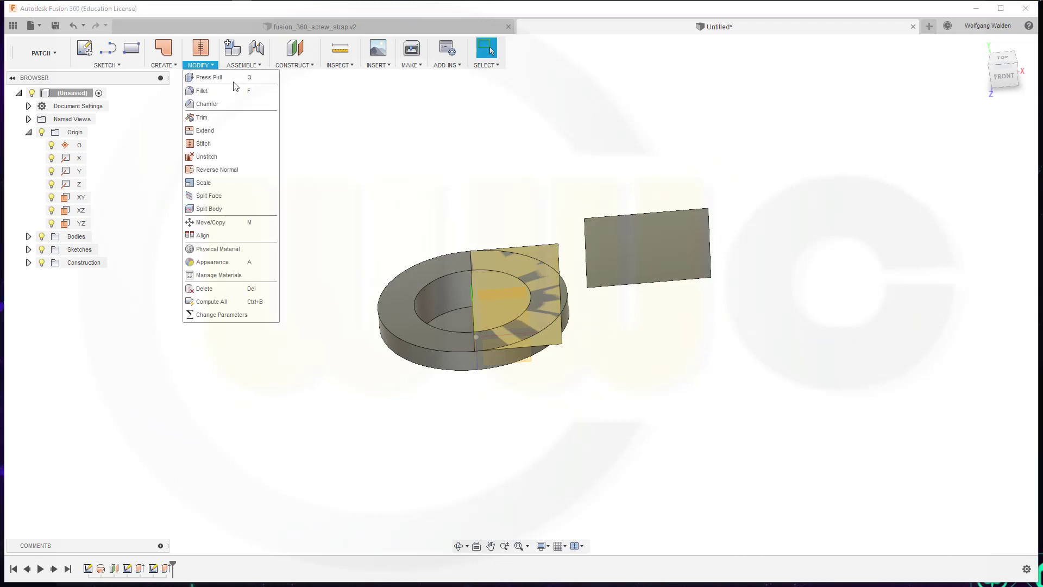
left_click(236, 170)
left_click(549, 251)
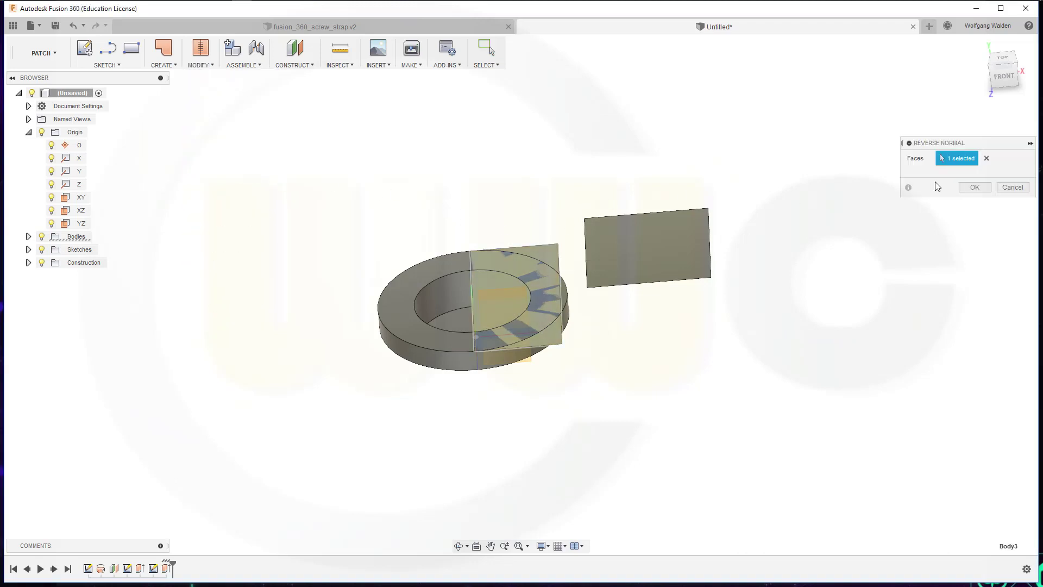
left_click(966, 187)
Expand the bodies, sketches and construction groups in the browser and hide the cup body
mouse_move(493, 188)
middle_mouse_down("shift")
mouse_move(484, 237)
mouse_move(503, 203)
middle_mouse_up("shift")
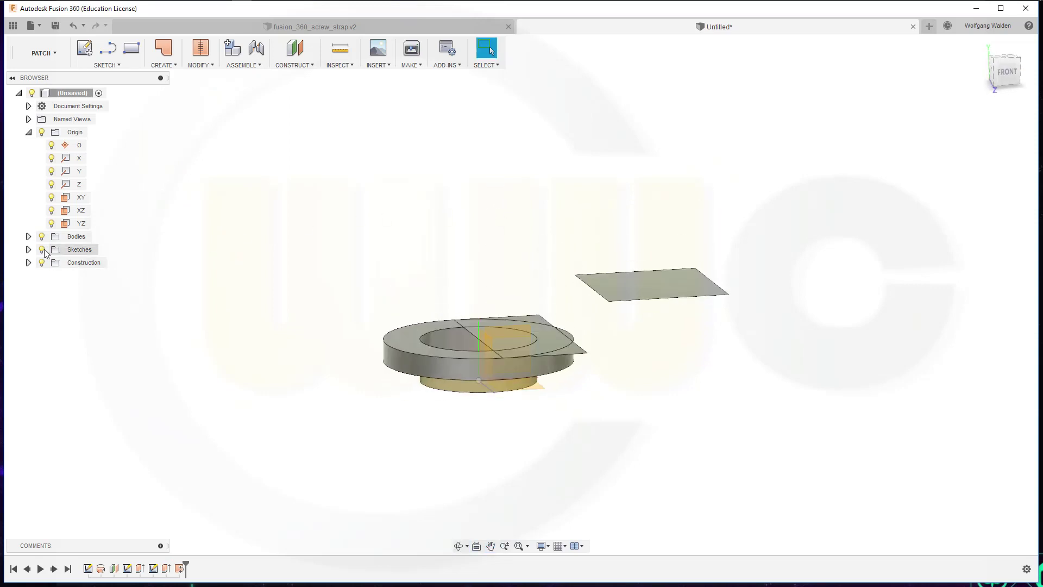
left_click(28, 236)
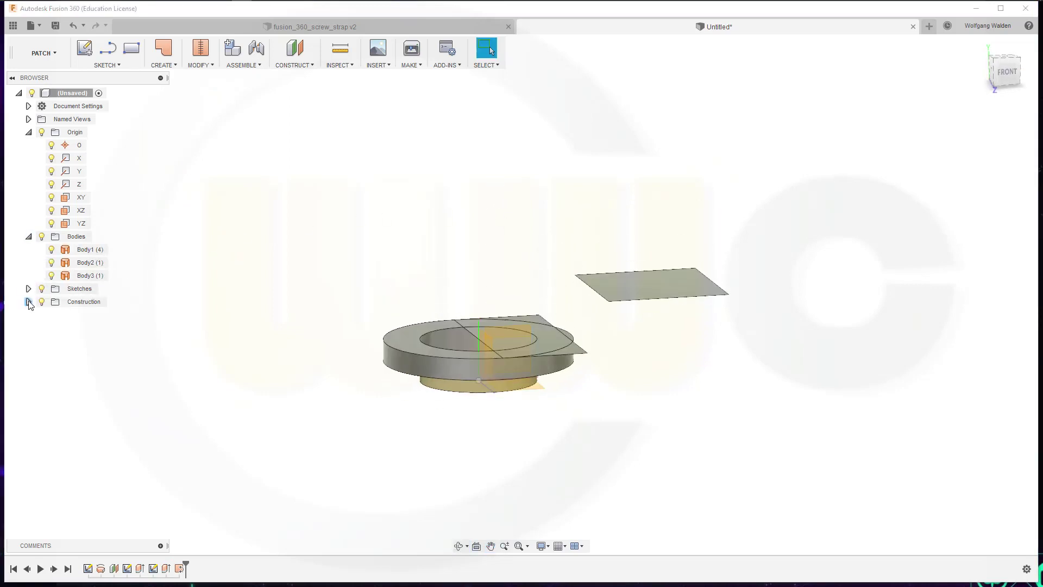
left_click(28, 301)
left_click(28, 289)
left_click(53, 251)
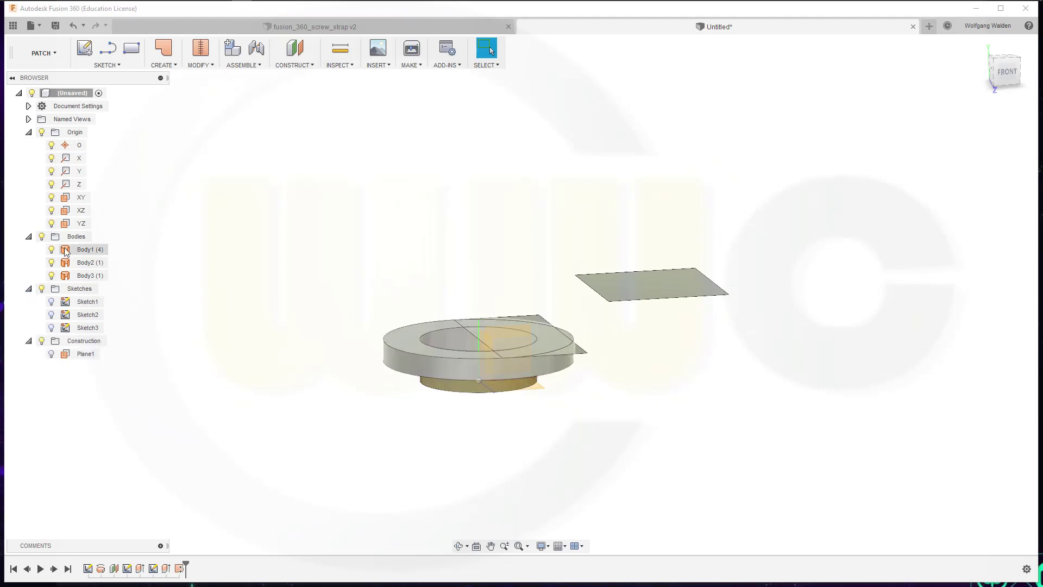
left_click(51, 249)
Loft a new surface body between the facing edges of the two flat strap surfaces, with Connected (G0) at both ends
middle_click_drag(372, 245, 349, 261, "shift")
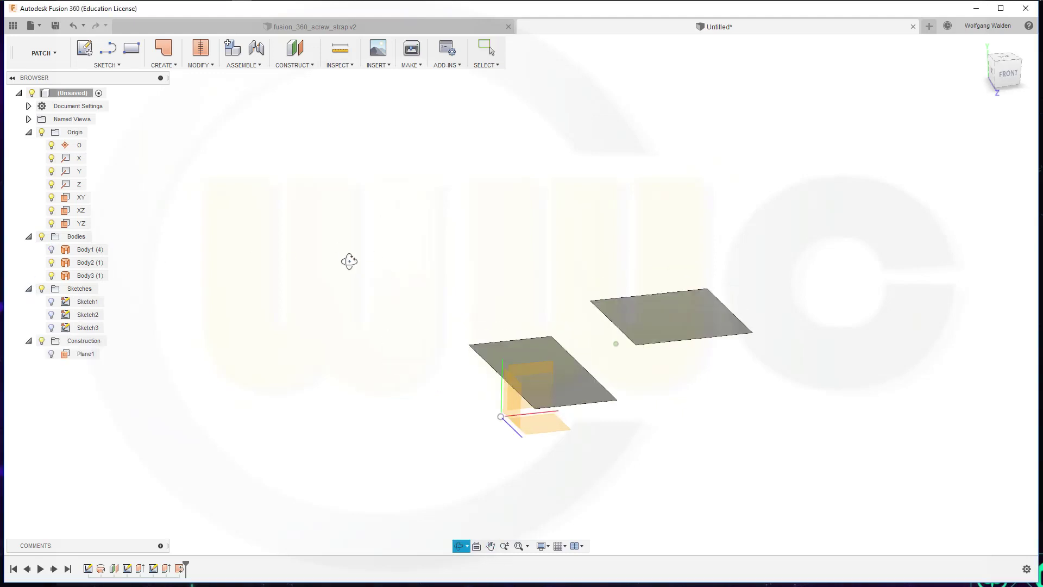
left_click(175, 64)
left_click(164, 126)
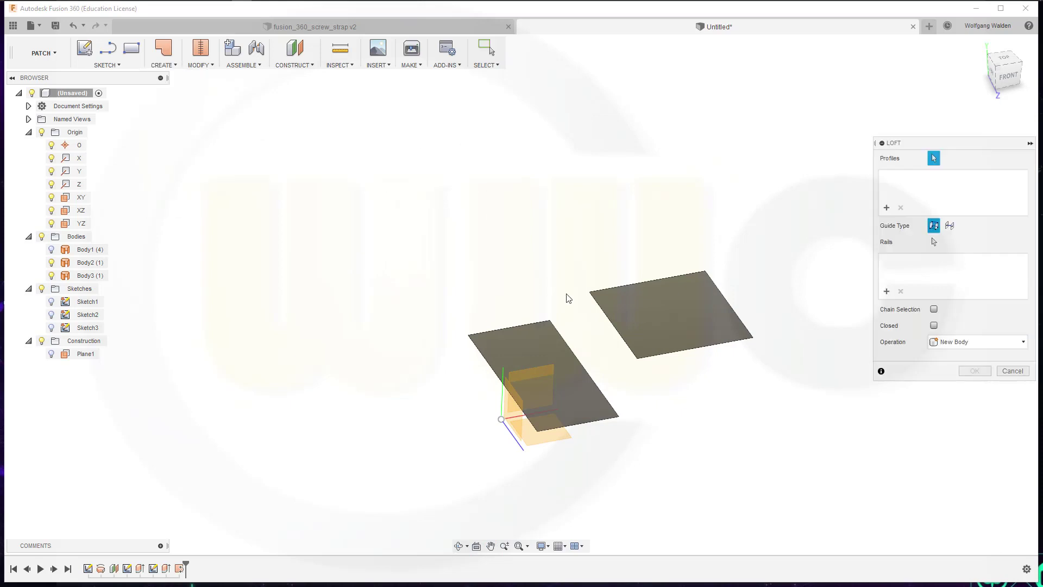
left_click(594, 302)
left_click(562, 330)
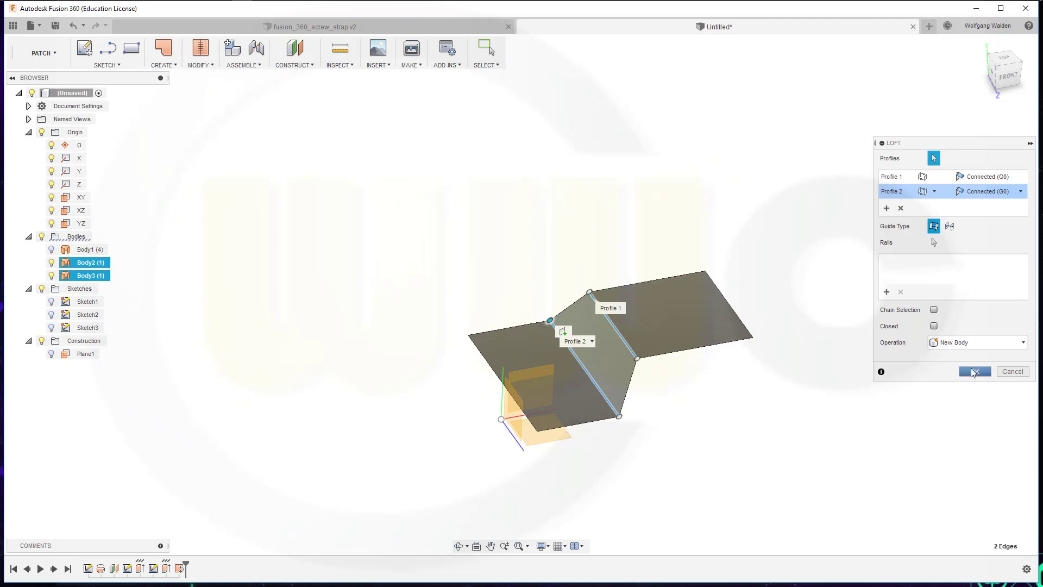
left_click(972, 371)
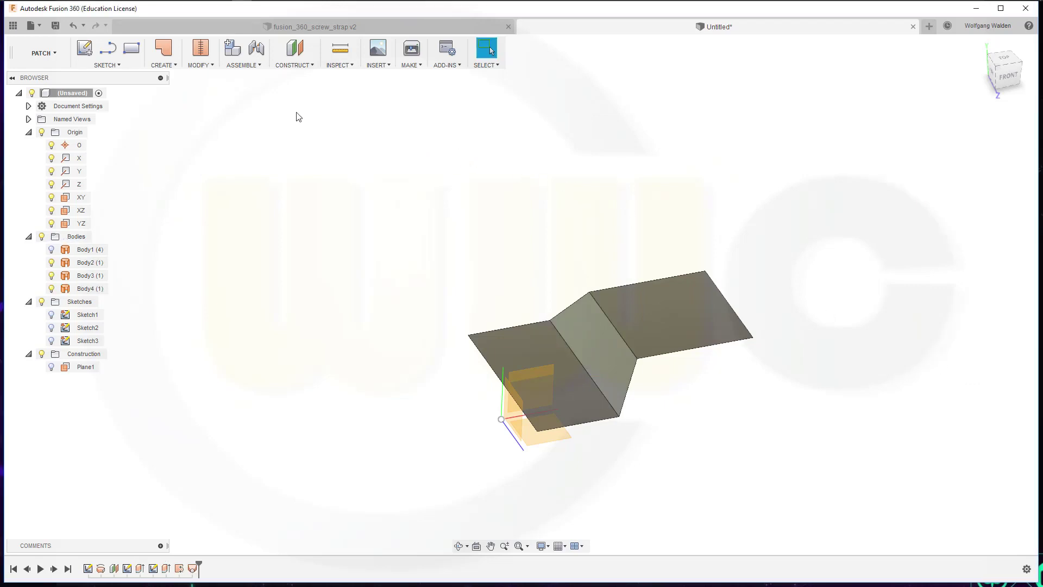
Stitch the two flat strap surfaces and the lofted surface into one body with a 0.10 mm tolerance
left_click(214, 67)
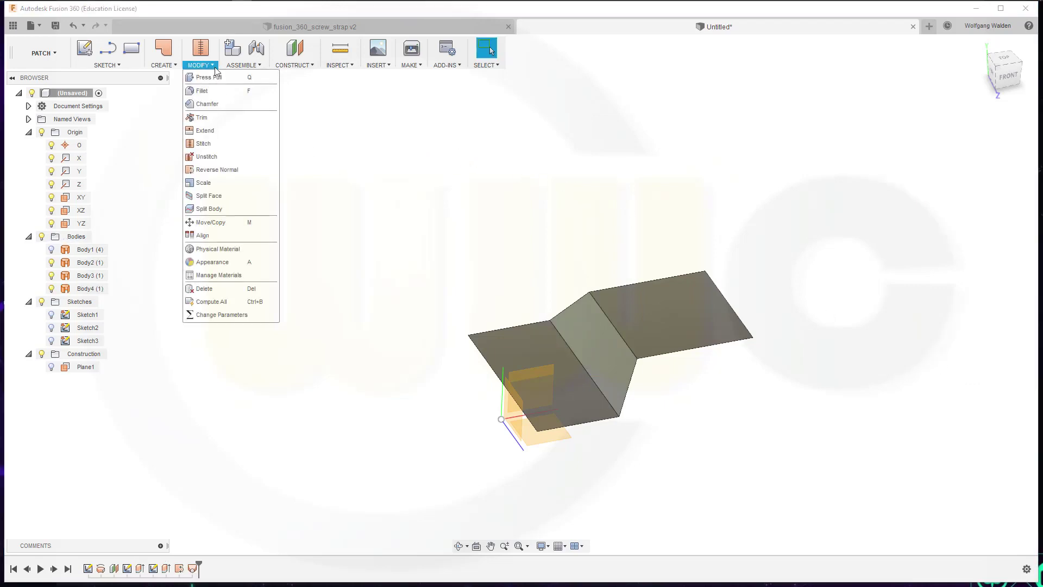
left_click(212, 143)
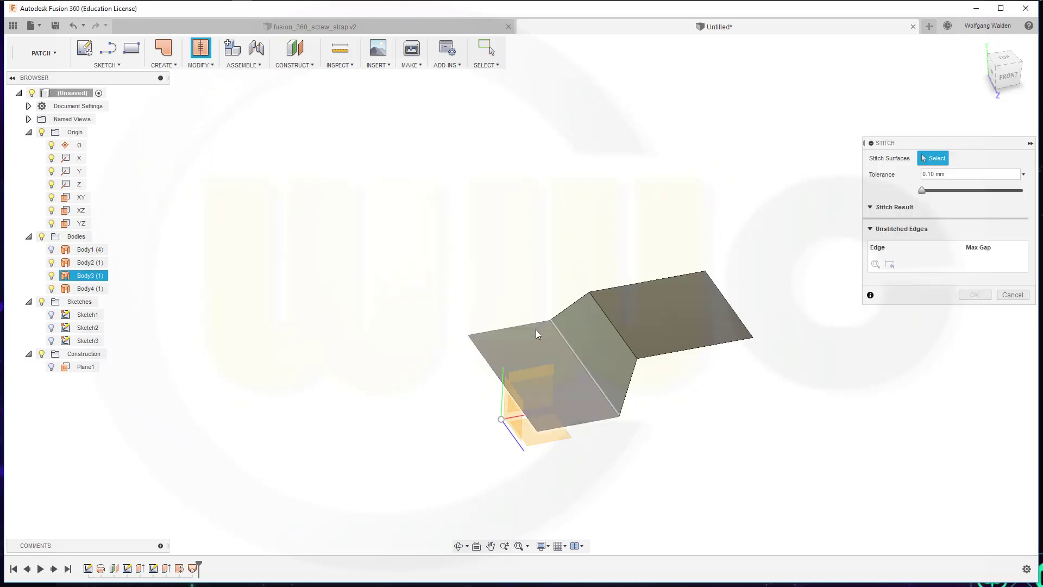
left_click(536, 330)
left_click(601, 335)
left_click(664, 315)
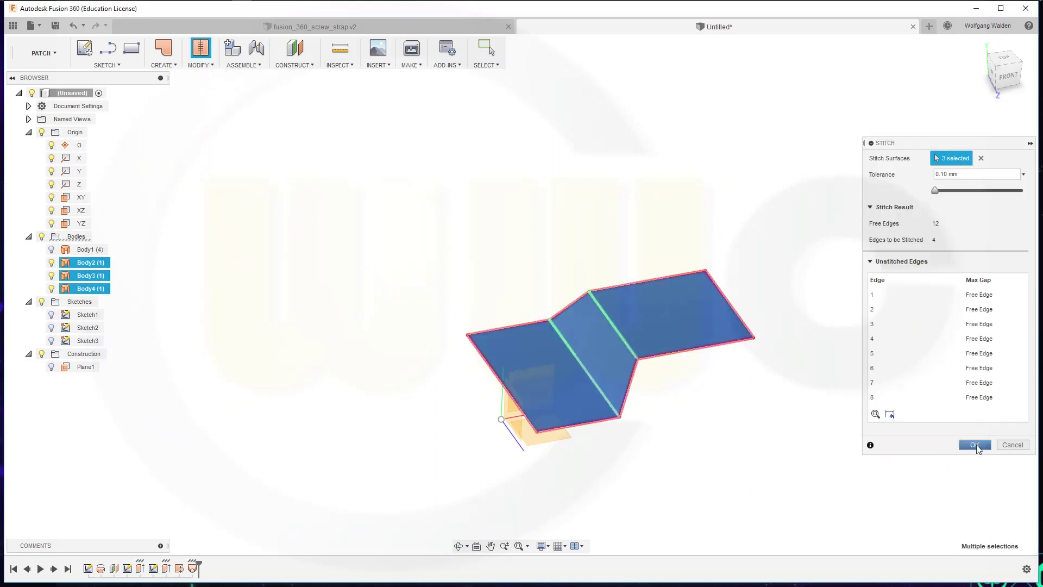
left_click(975, 442)
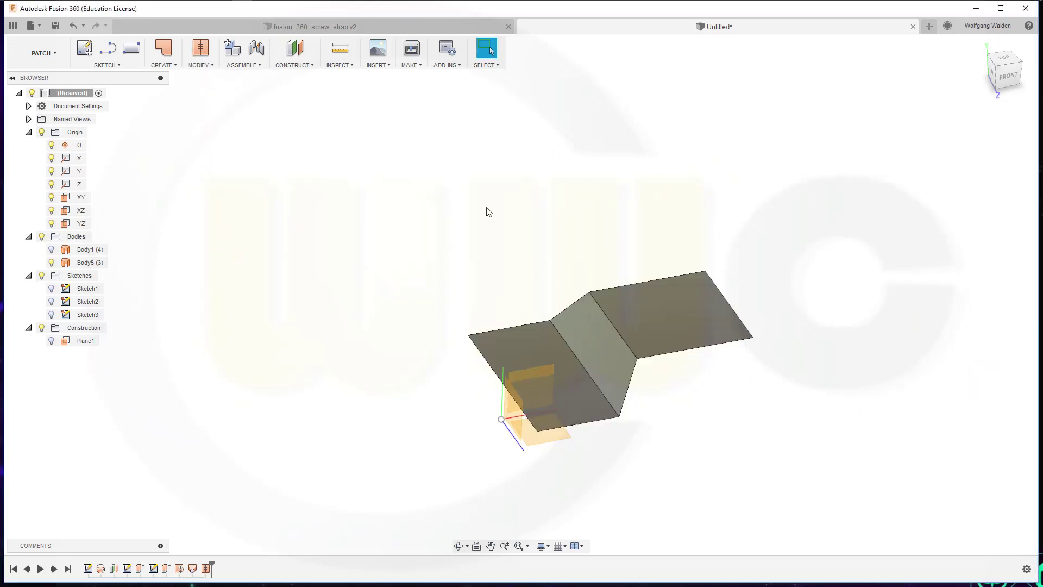
Fillet both bend edges of the stitched strap body with a 10 mm constant radius and Tangent (G1) continuity
left_click(213, 67)
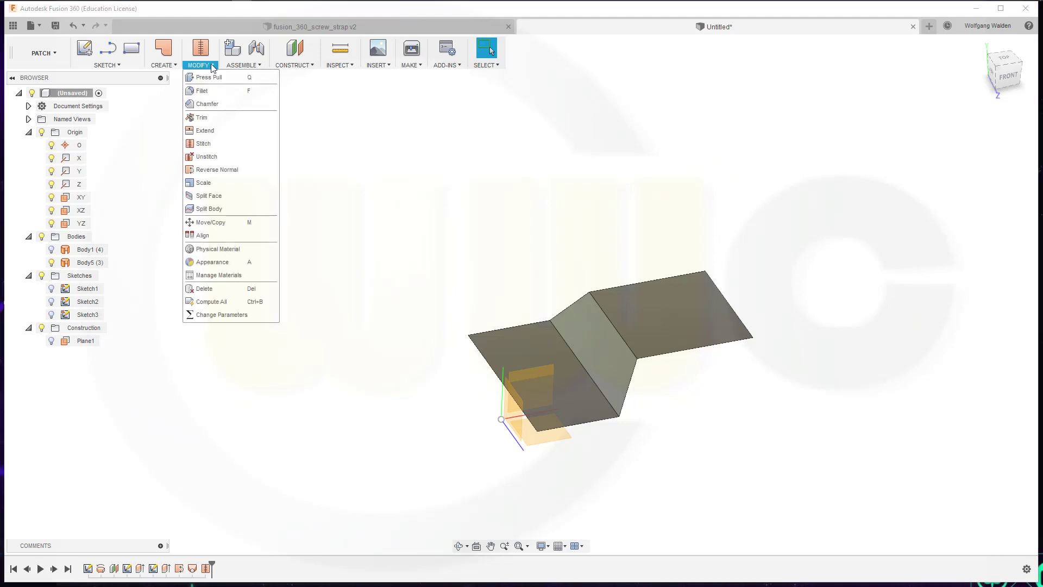
left_click(201, 90)
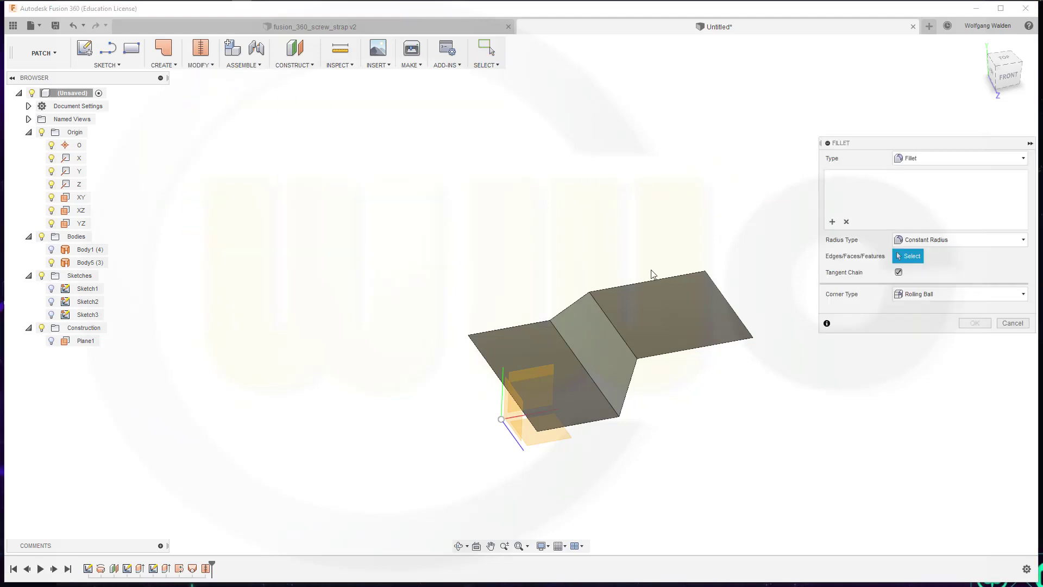
left_click(587, 375)
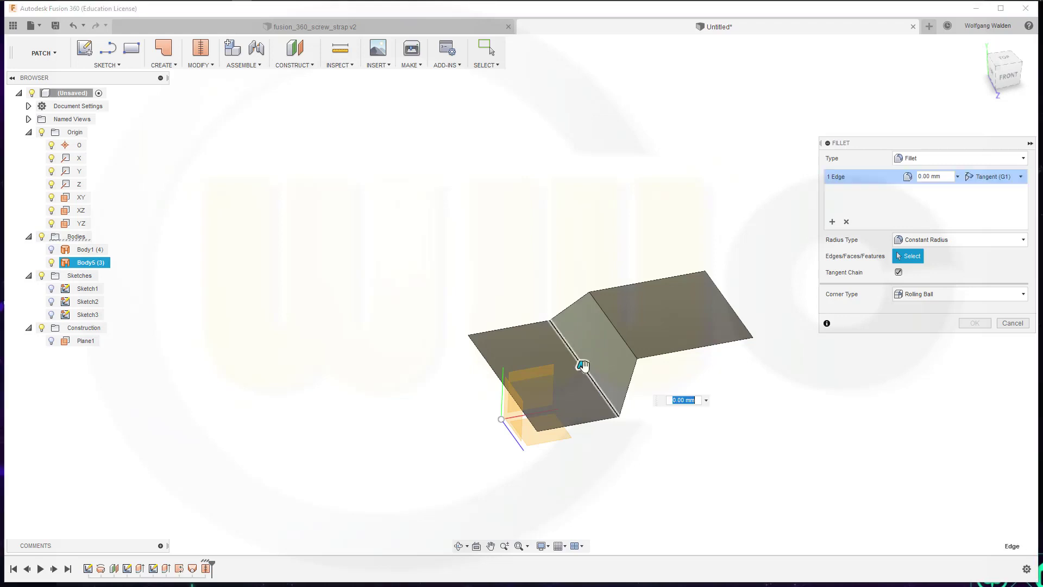
left_click(610, 322)
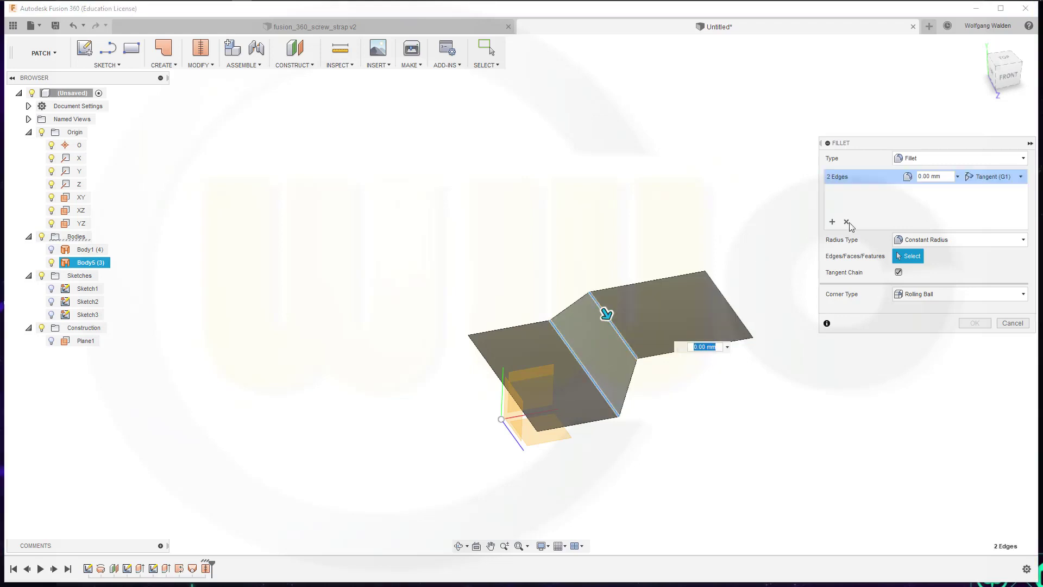
left_click(950, 174)
type("10")
key("Return")
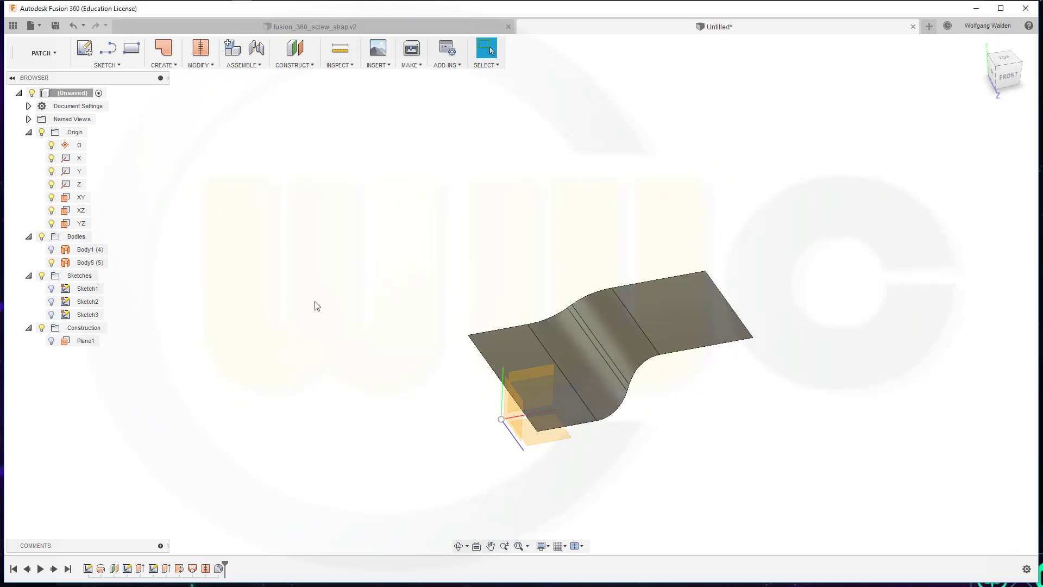
Offset the whole filleted strap surface by -7 mm as a new body, with chain selection on
middle_click_drag(443, 262, 415, 261)
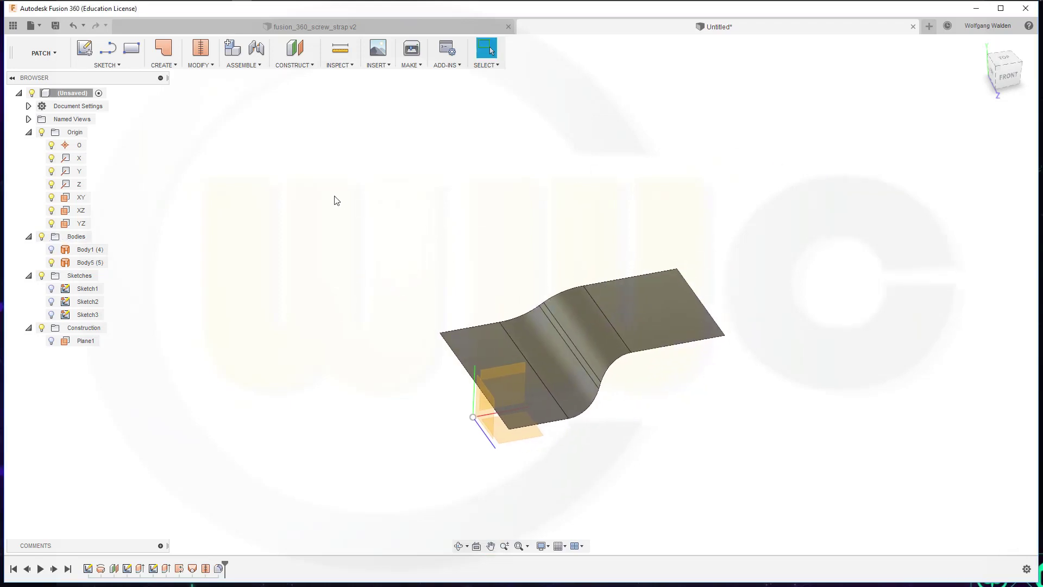
left_click(176, 65)
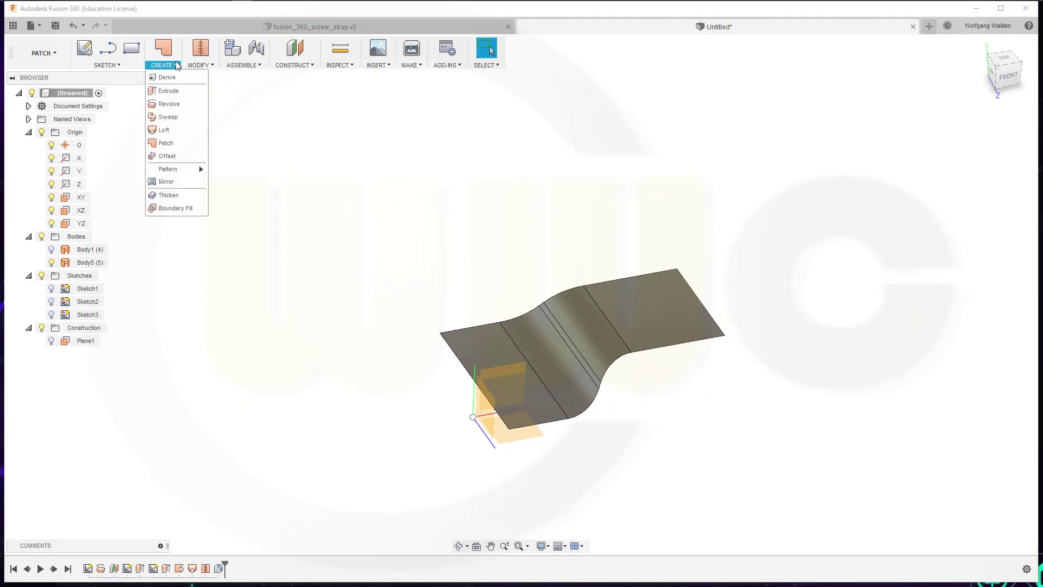
left_click(190, 155)
left_click(630, 307)
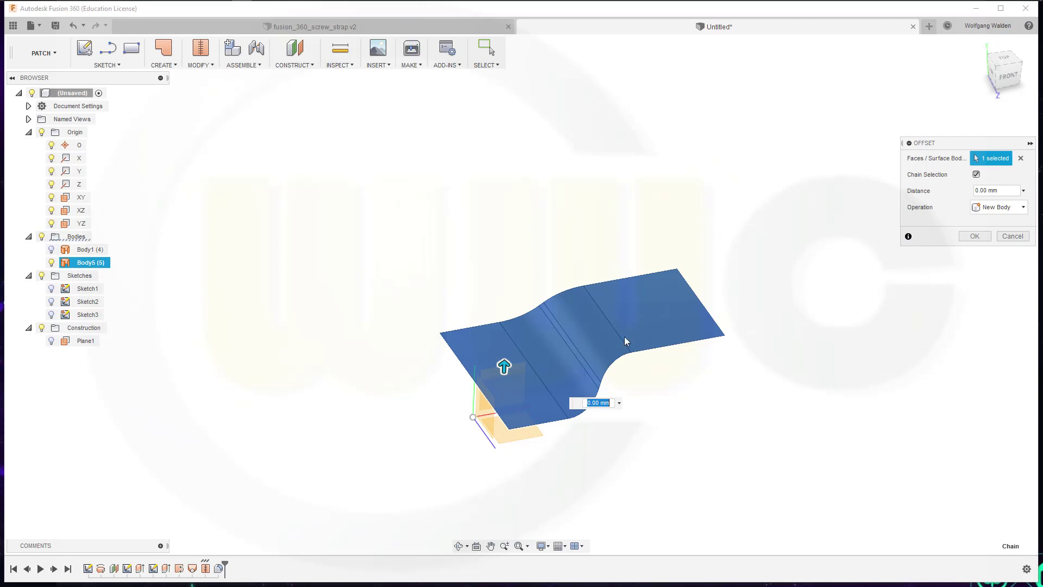
left_click_drag(503, 367, 502, 434)
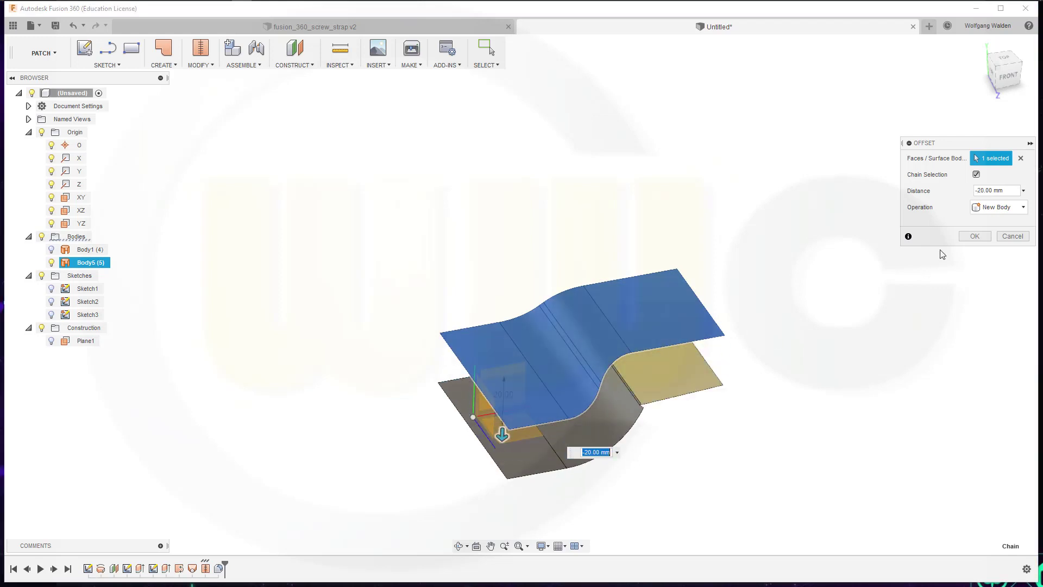
double_click(1005, 191)
type("-7")
key("Return")
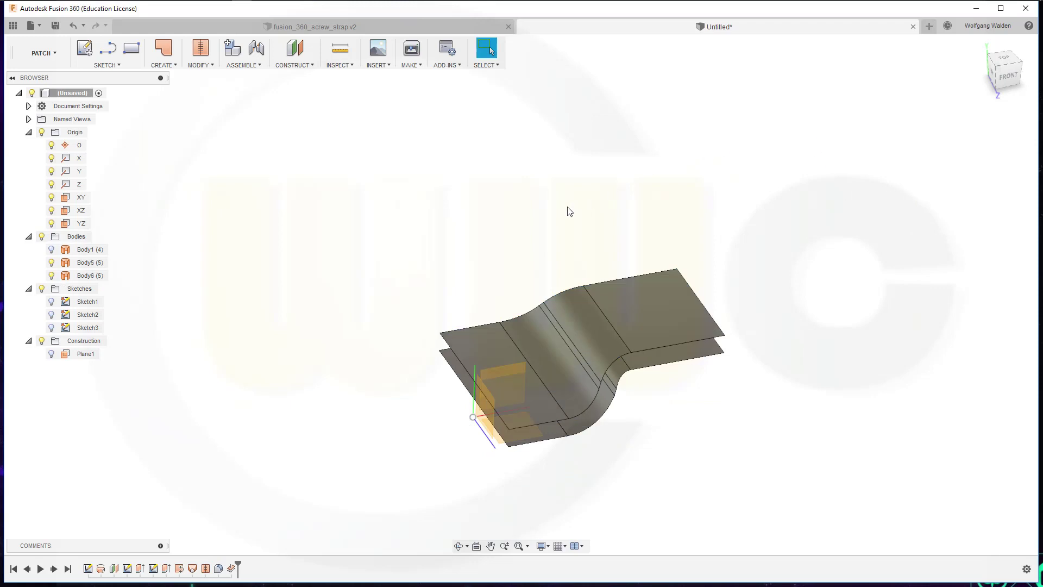
Show the cup body to check how the two strap surfaces meet it, and hide it again
middle_click_drag(569, 212, 500, 233, "shift")
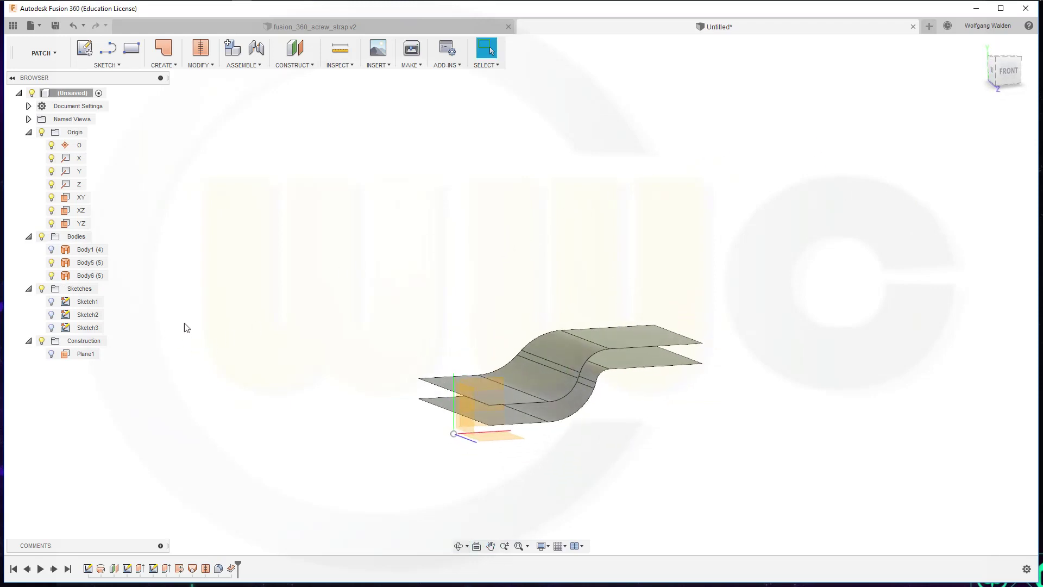
left_click(52, 249)
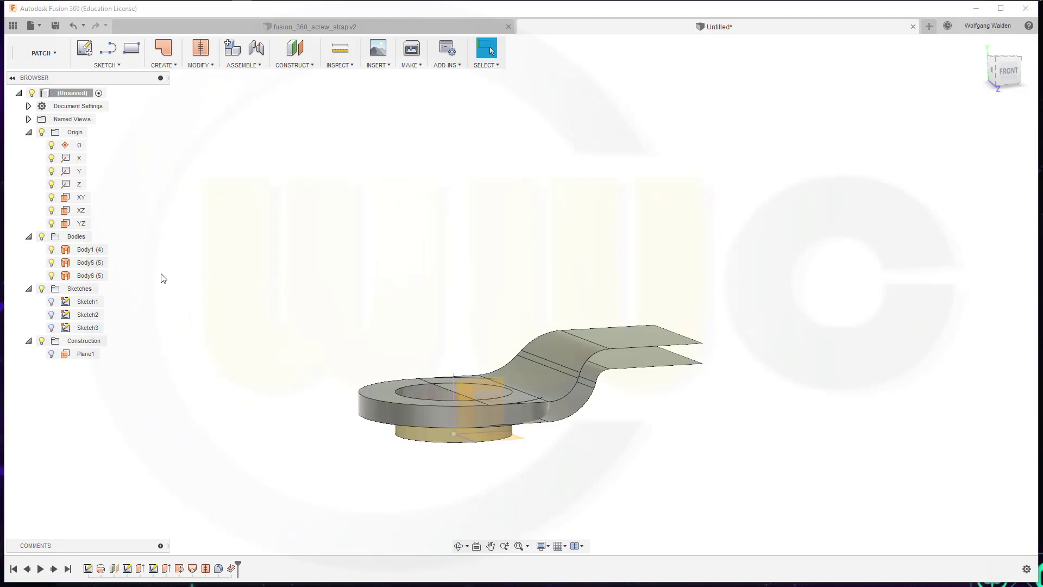
left_click(73, 237)
left_click(56, 250)
left_click(52, 249)
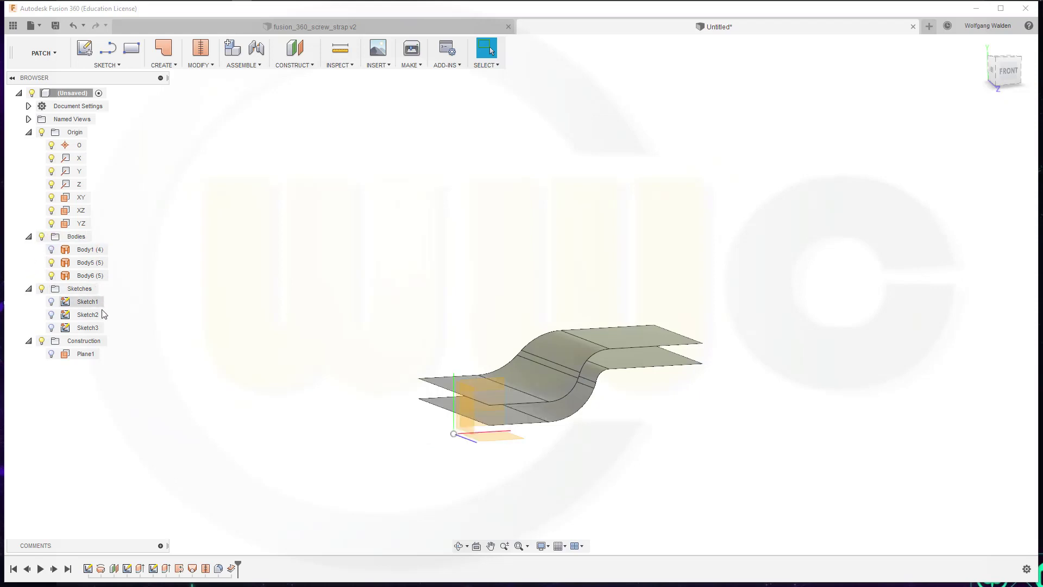
Make Sketch3, with the vertical lines at the strap's cup end, visible
left_click(81, 314)
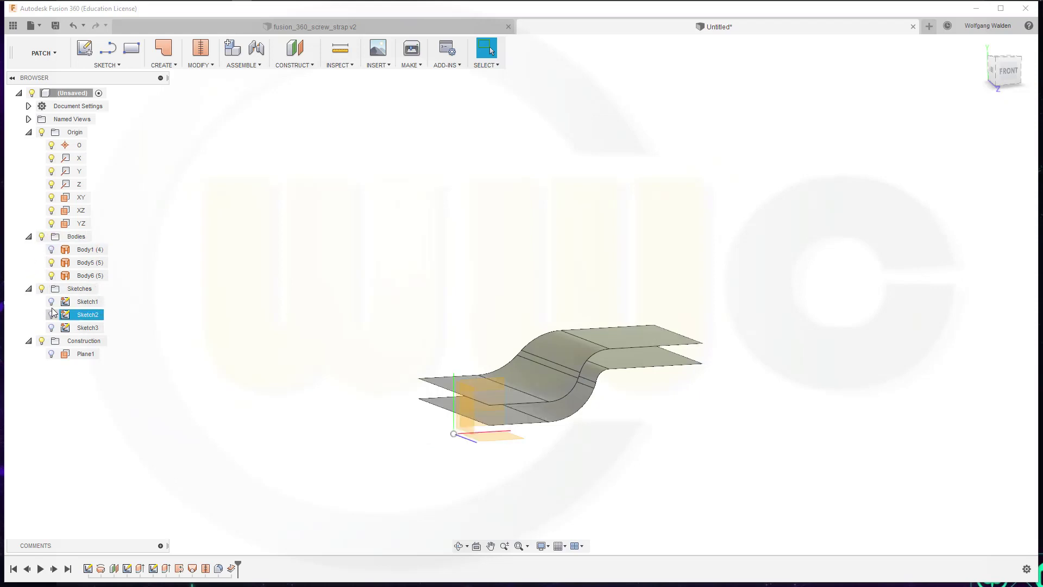
left_click(51, 327)
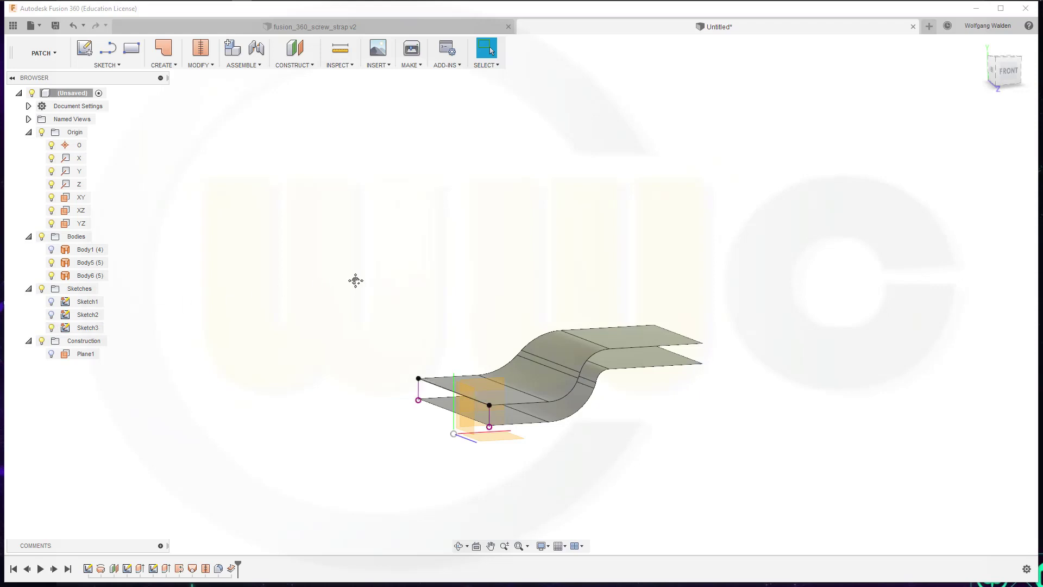
mouse_move(356, 279)
middle_mouse_down("shift")
mouse_move(340, 298)
mouse_move(344, 289)
middle_mouse_up("shift")
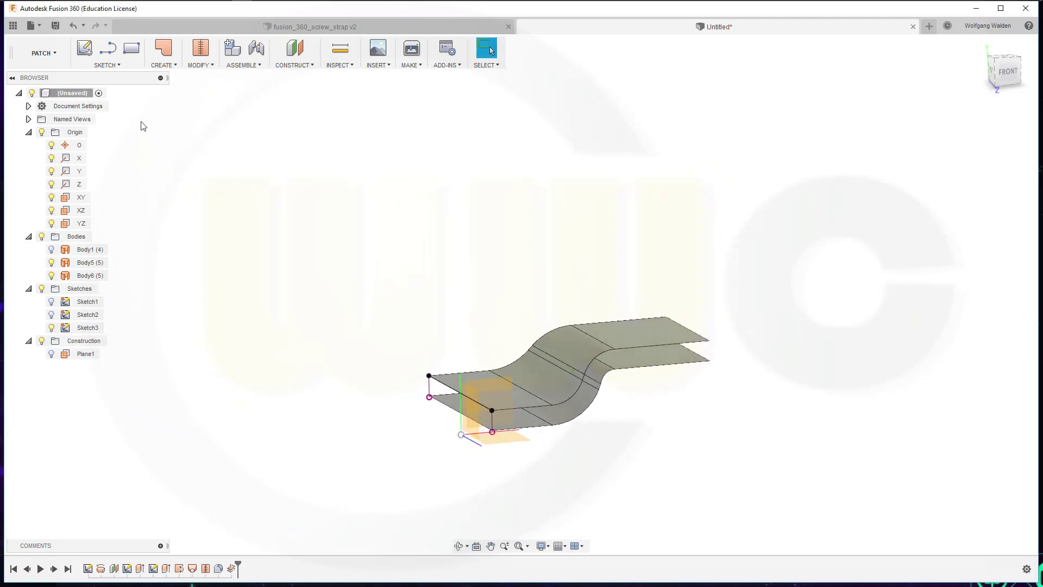
Sweep the front vertical line of Sketch3 along the upper strap's full front side edge as a new perpendicular surface body, with chain selection off
left_click(173, 66)
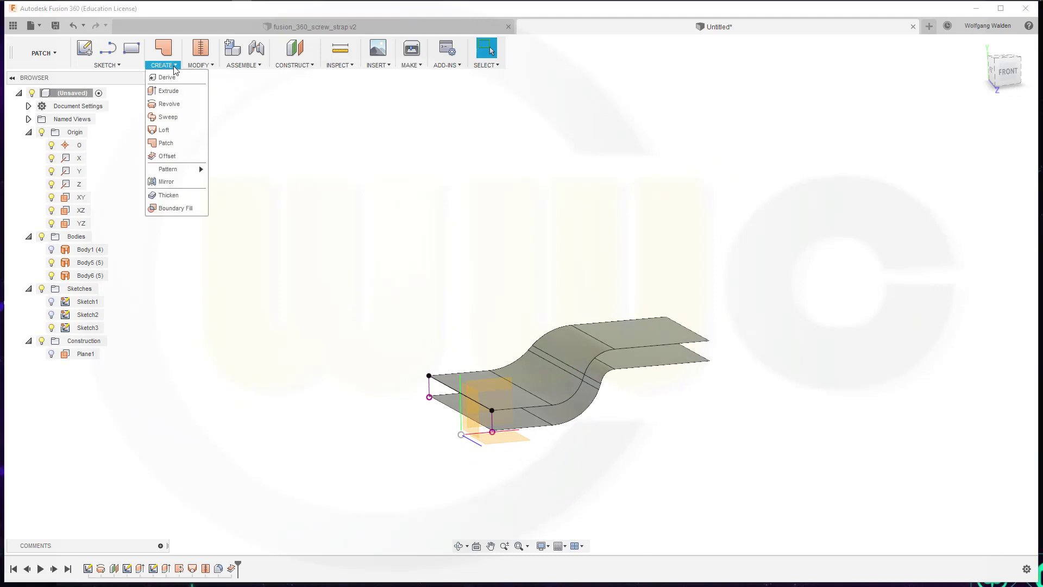
left_click(168, 118)
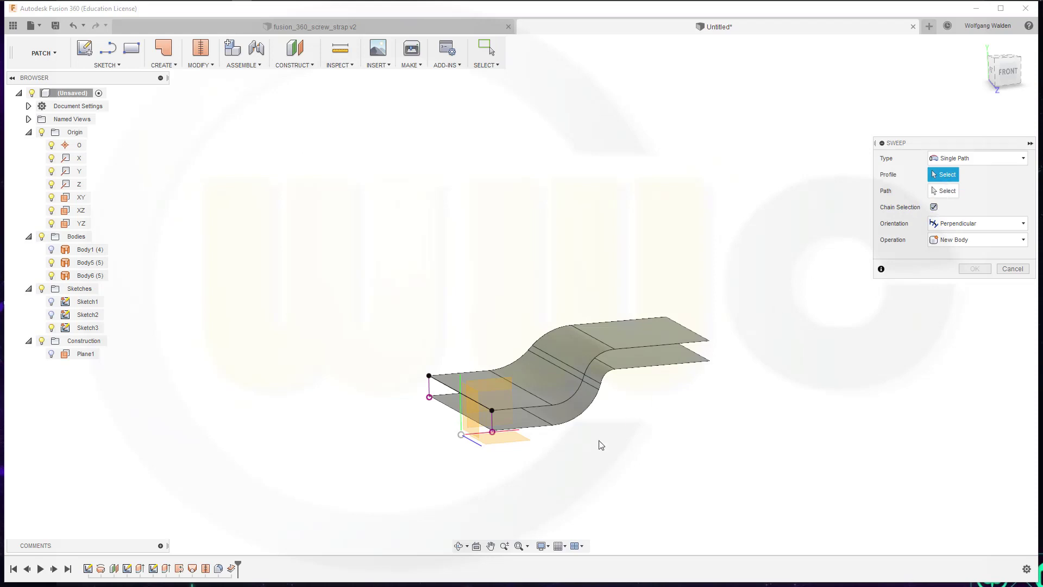
left_click(494, 427)
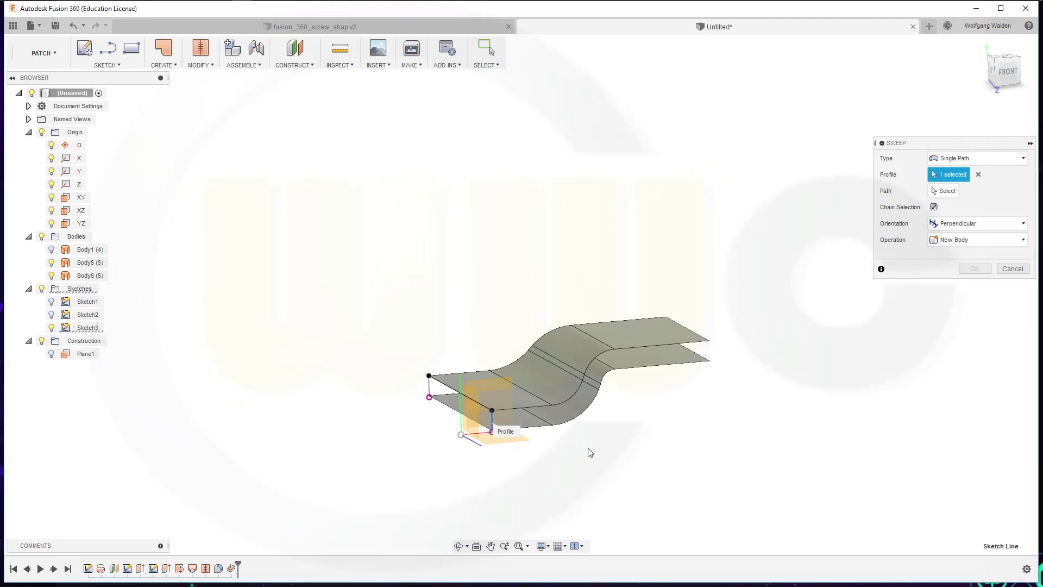
left_click(947, 191)
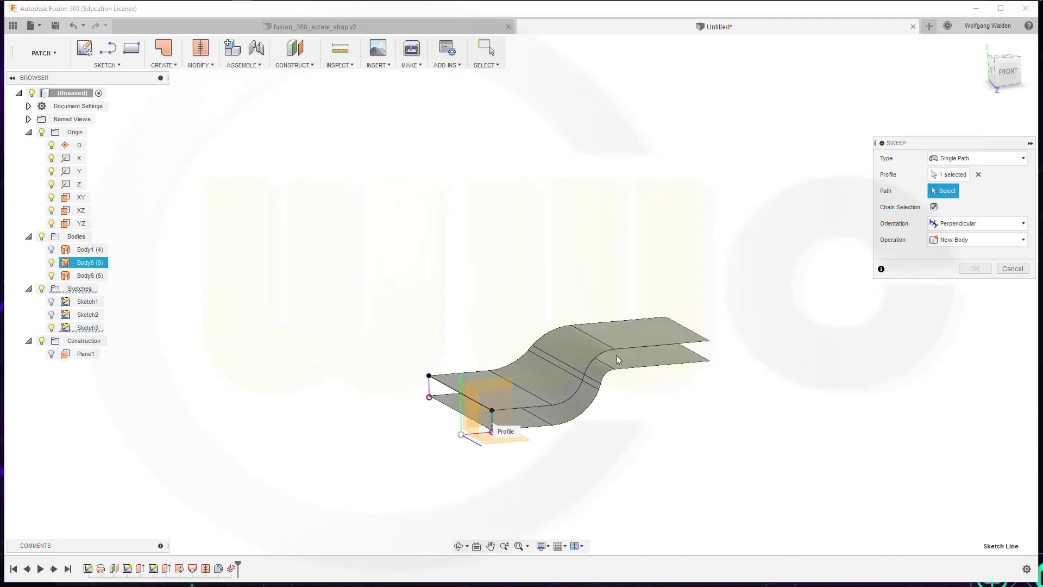
left_click(934, 207)
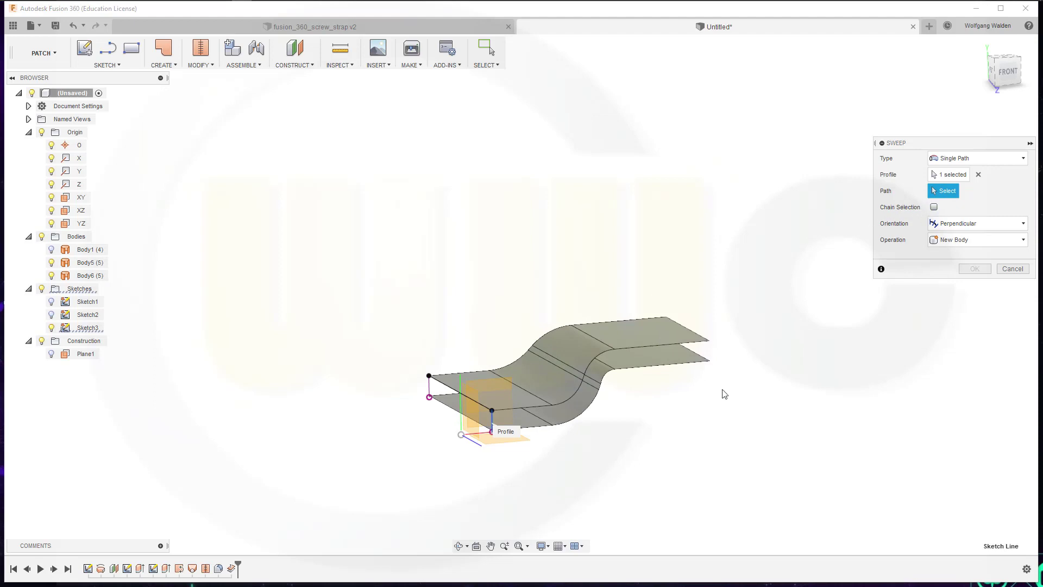
left_click(516, 408)
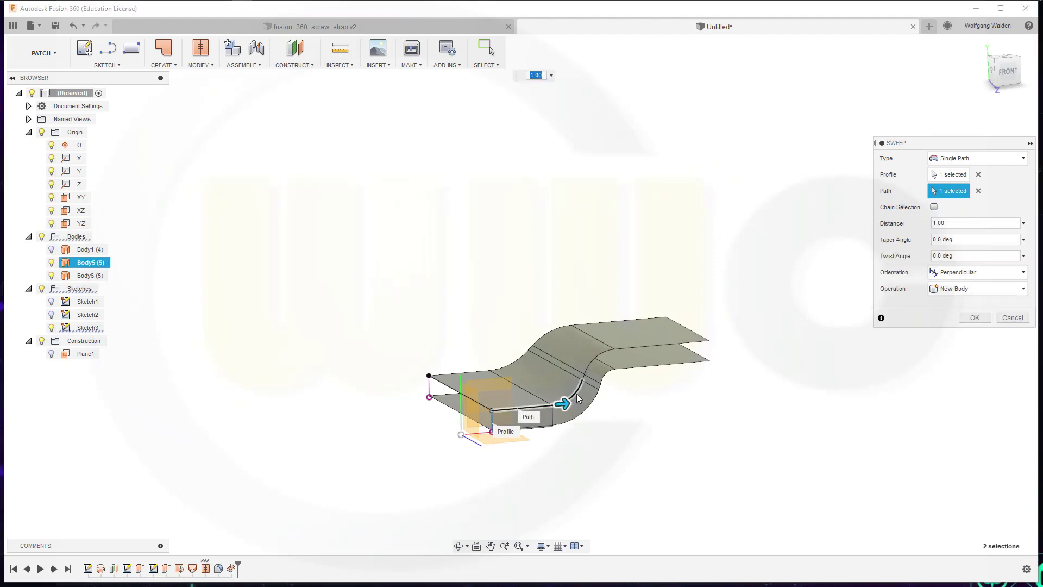
scroll(579, 389, "up", 4)
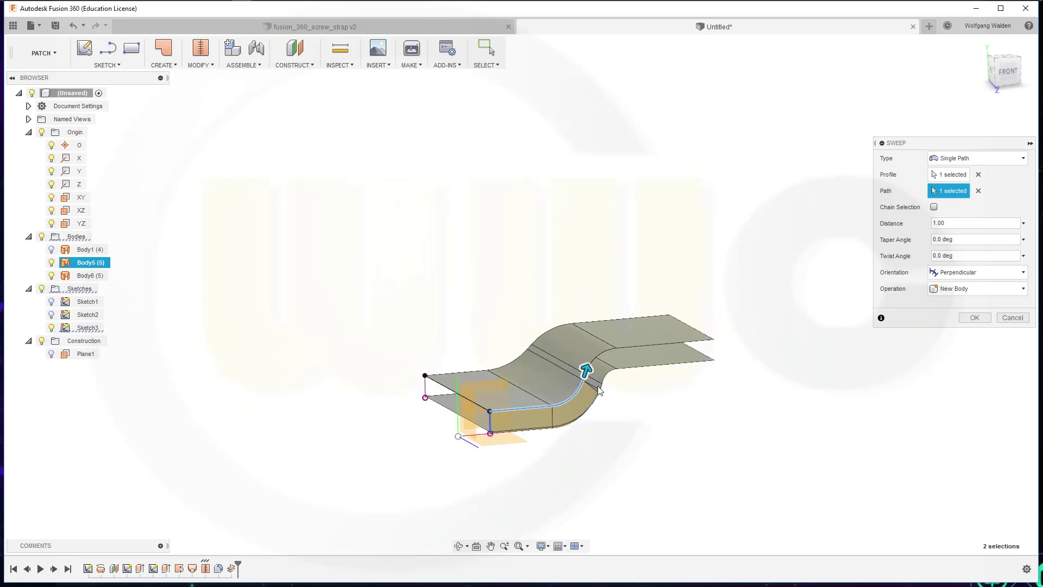
scroll(591, 386, "up", 5)
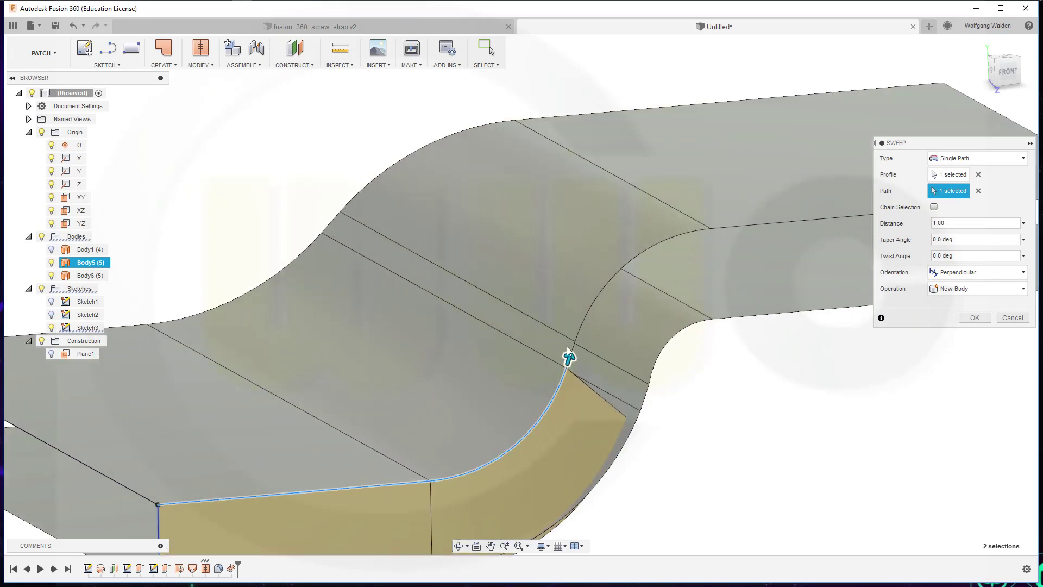
left_click_drag(571, 348, 750, 228)
scroll(751, 228, "down", 5)
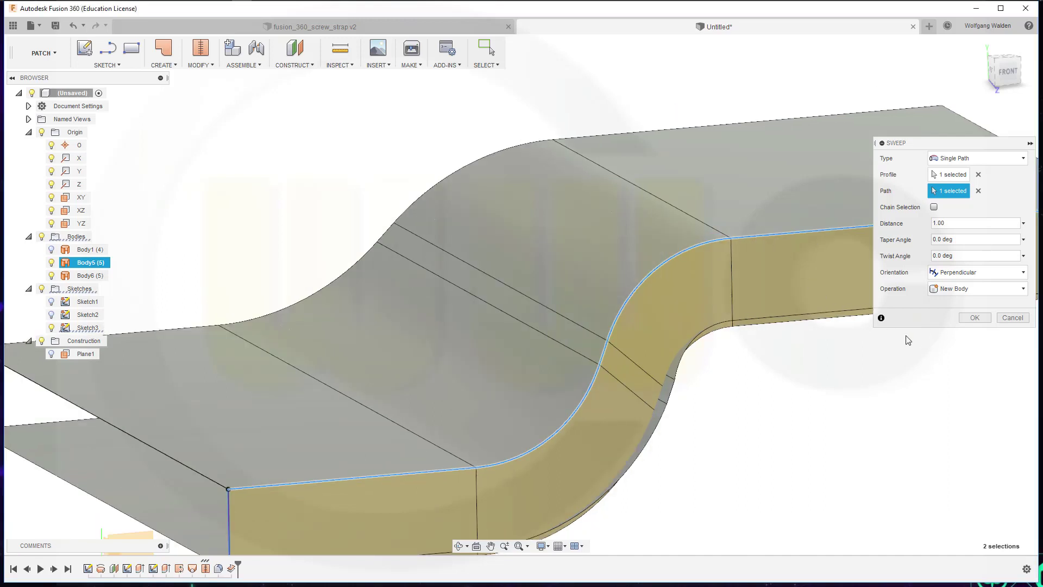
left_click(974, 318)
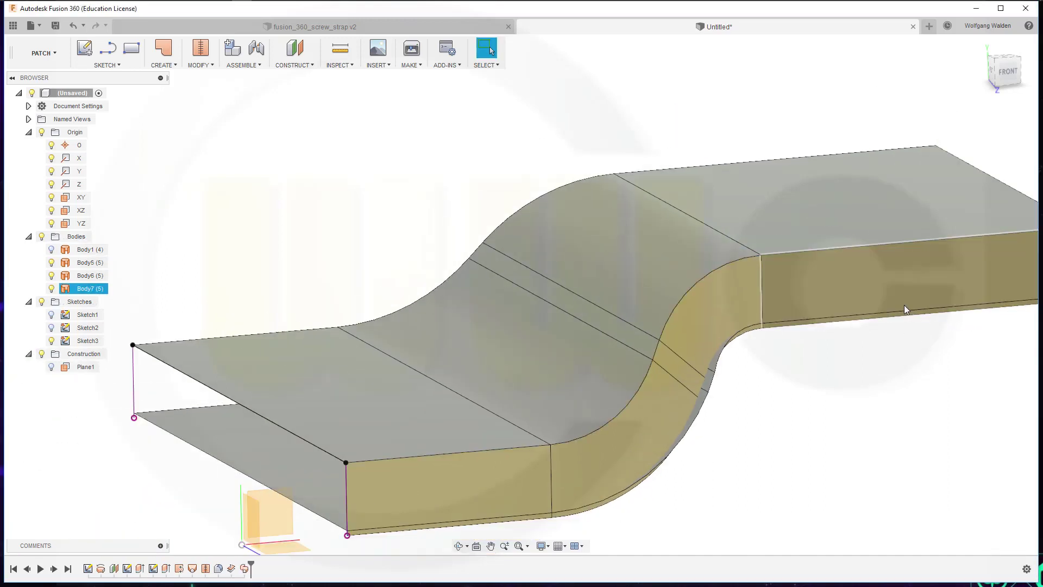
Reverse the normal of the newly swept side surface
left_click(215, 62)
left_click(223, 165)
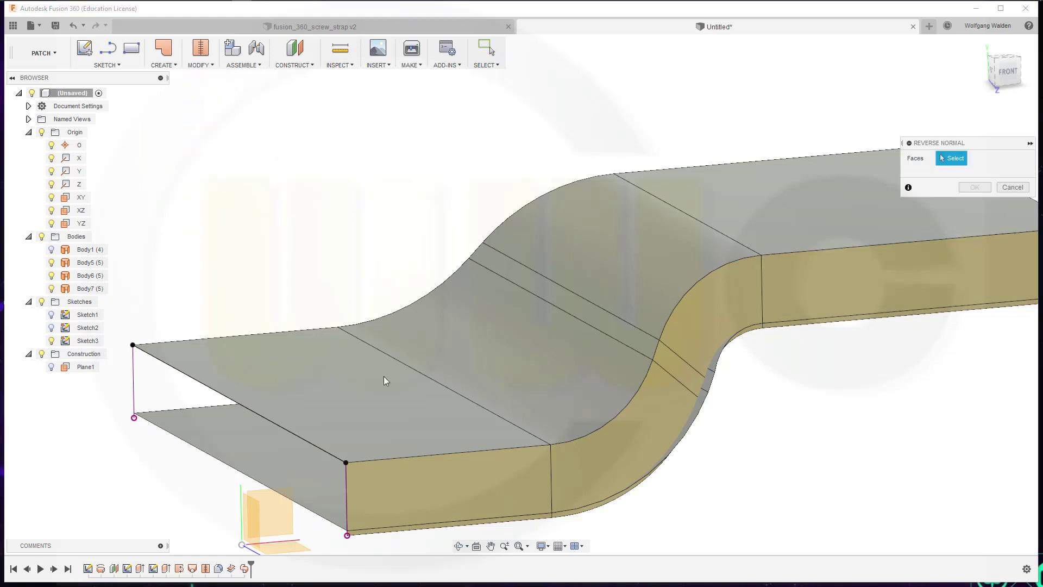
left_click(504, 492)
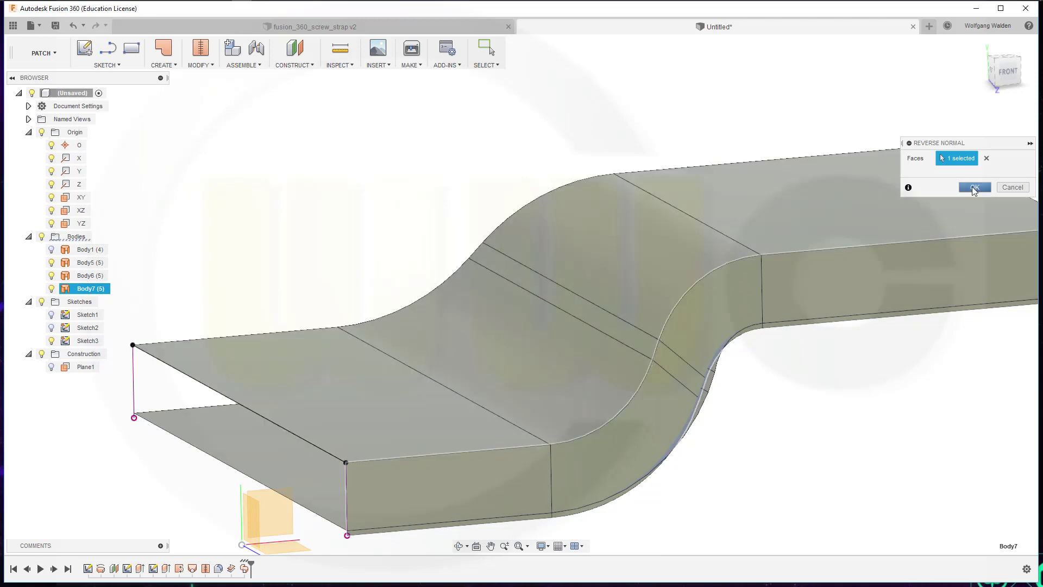
left_click(975, 187)
Sweep the rear vertical line of Sketch3 along the upper strap's full rear side edge as a new perpendicular surface body, with chain selection off
middle_click_drag(468, 228, 498, 214)
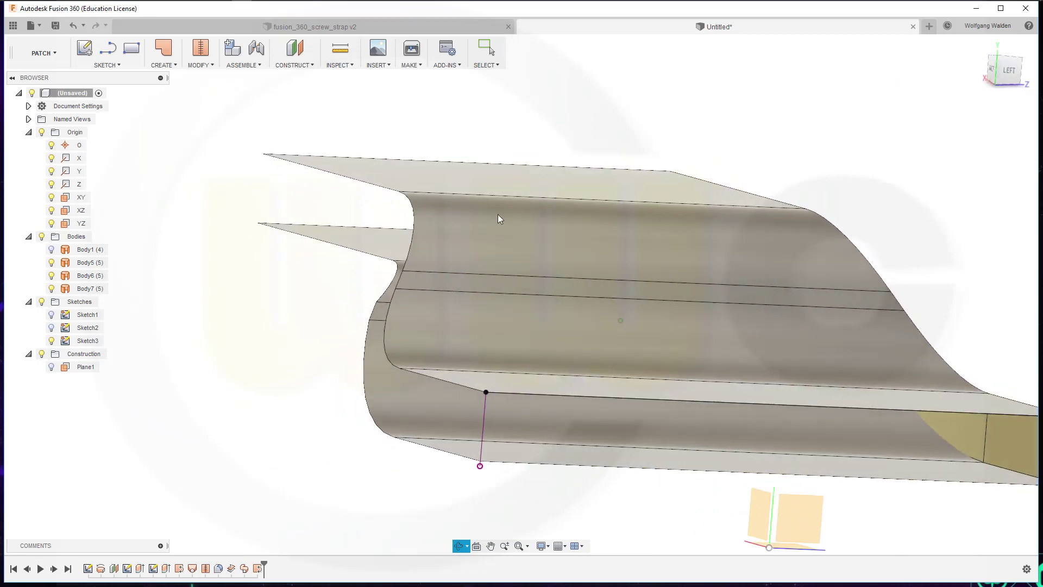
left_click(176, 67)
left_click(174, 118)
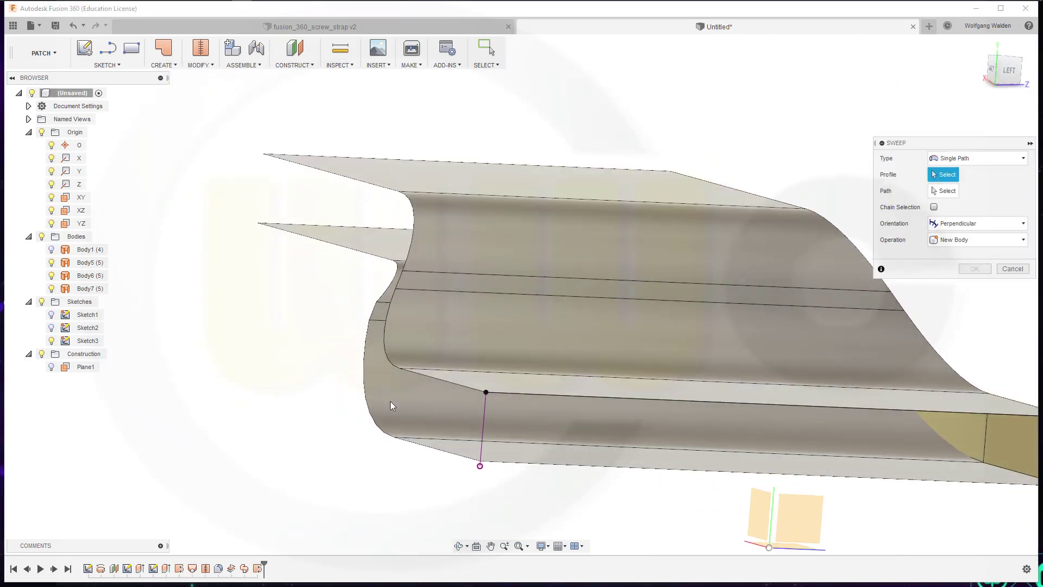
left_click(484, 432)
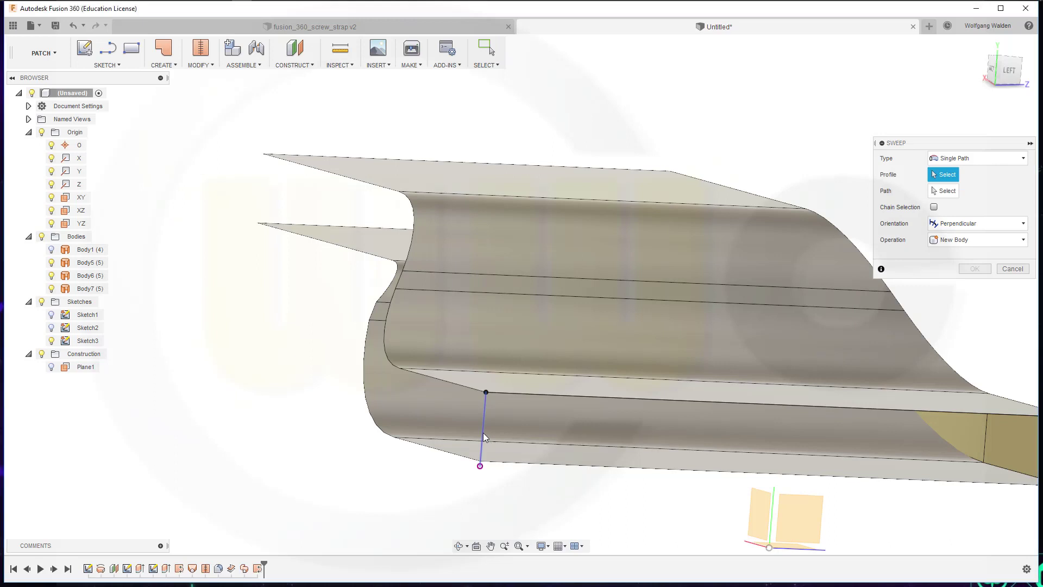
left_click(944, 192)
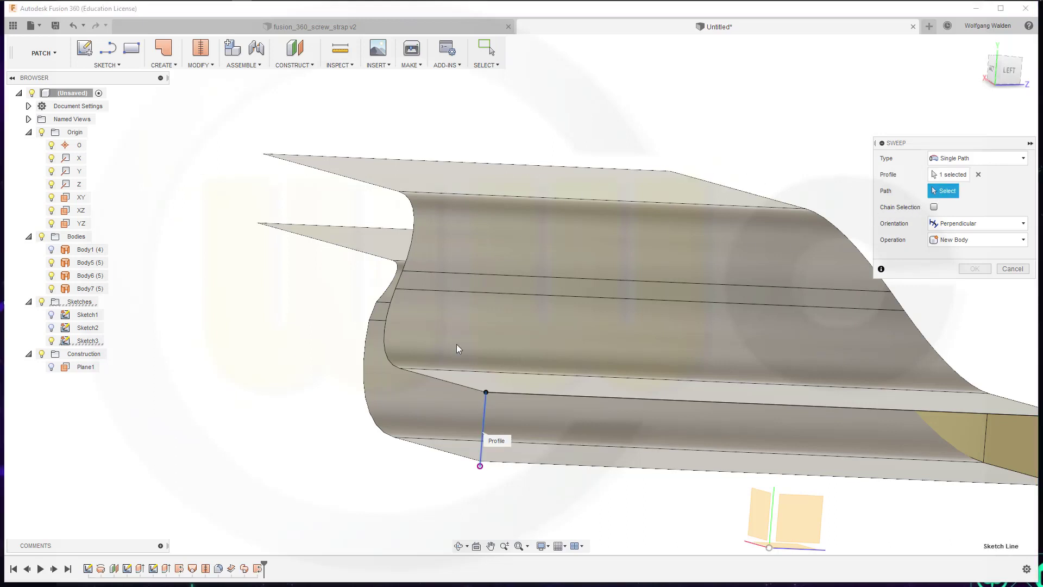
left_click(442, 381)
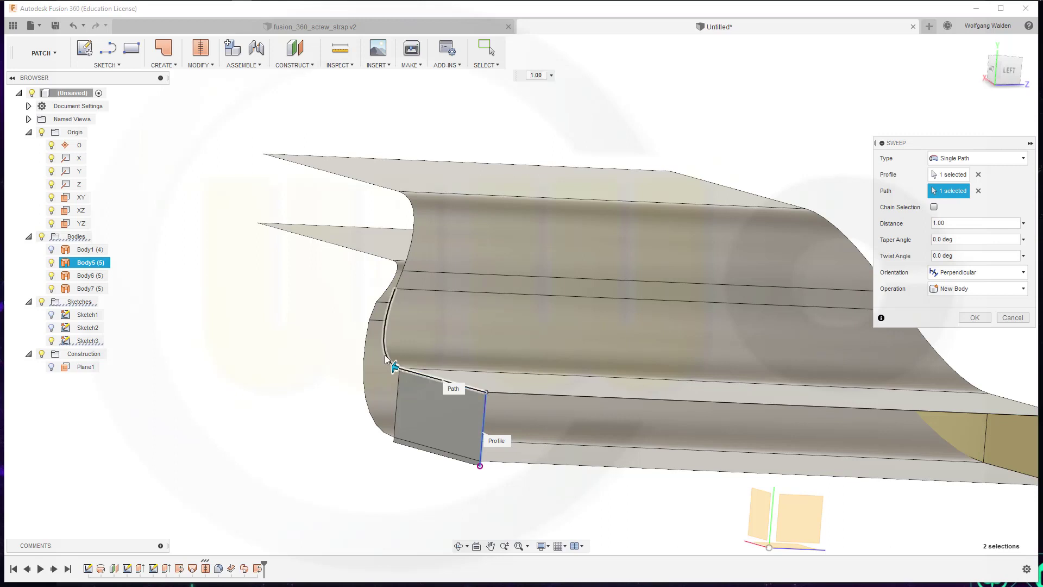
left_click_drag(393, 366, 390, 287)
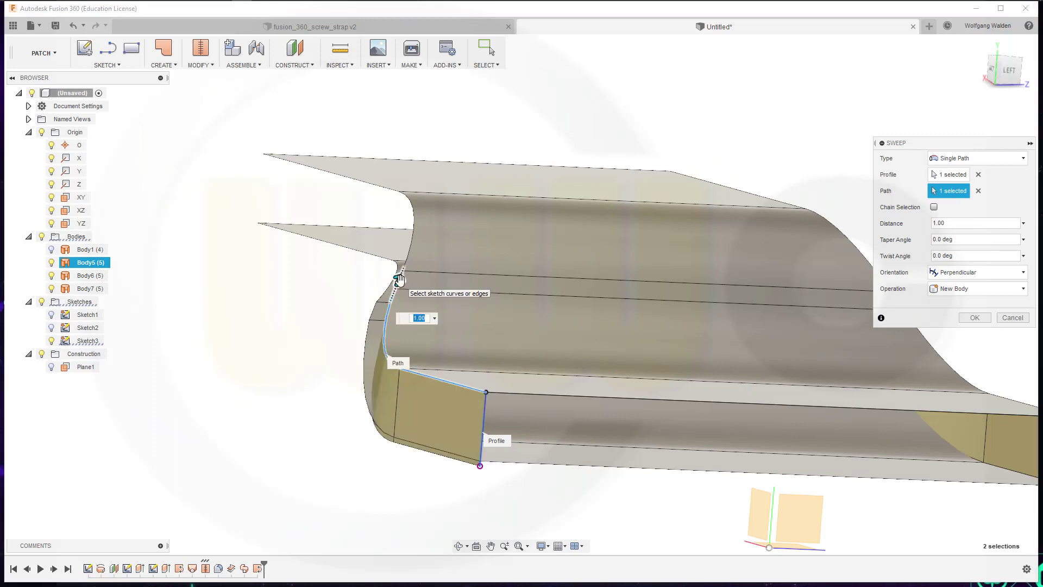
scroll(406, 284, "up", 3)
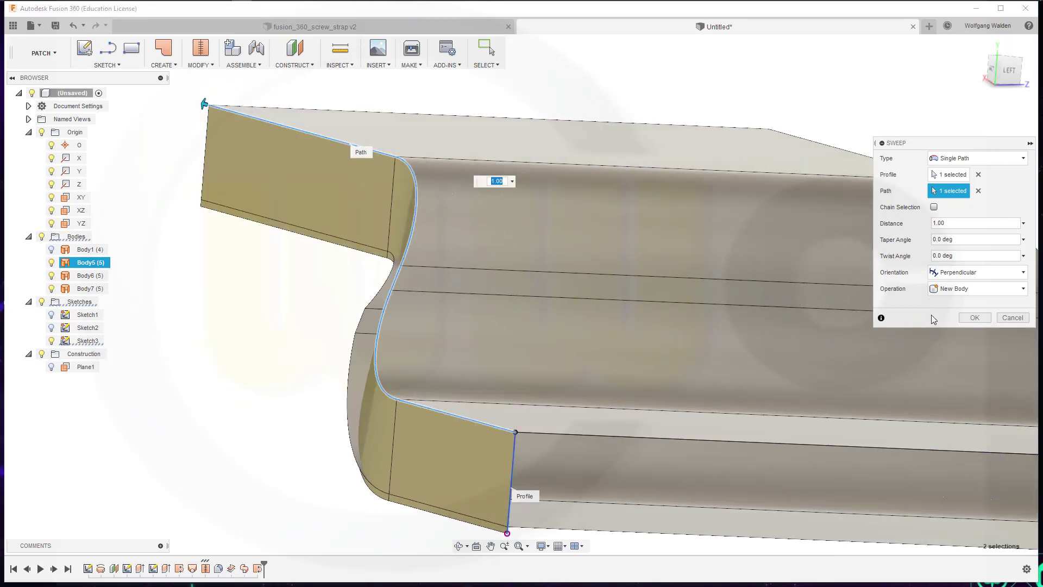
left_click(967, 318)
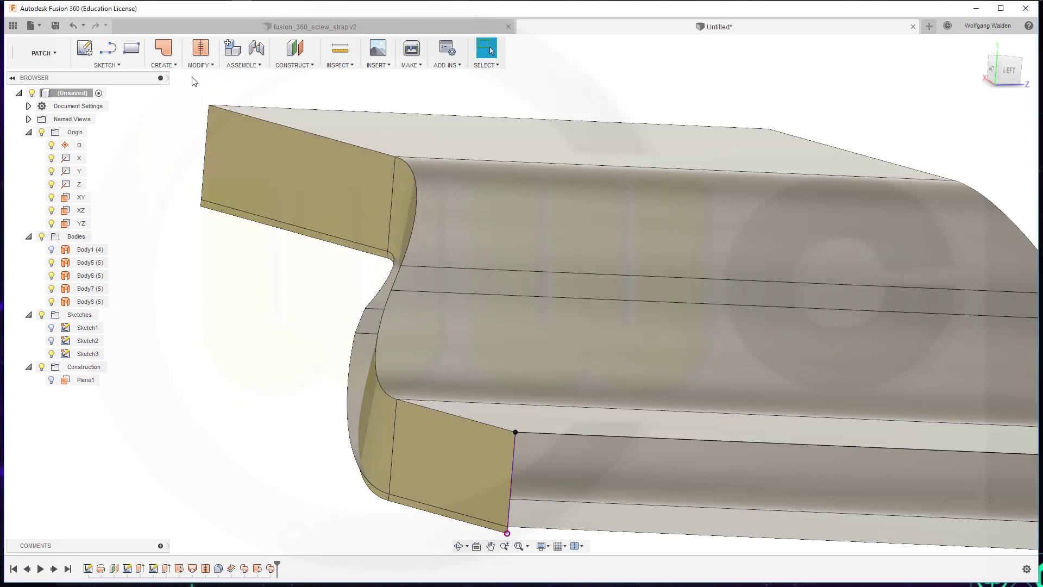
Reverse the normal of the newly swept rear side surface
left_click(213, 68)
left_click(228, 177)
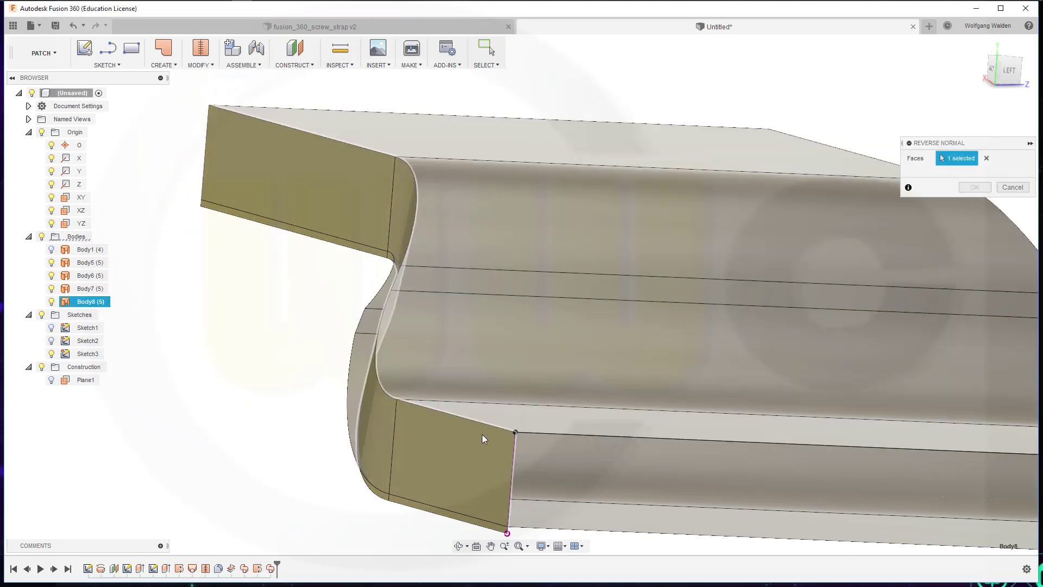
left_click(482, 434)
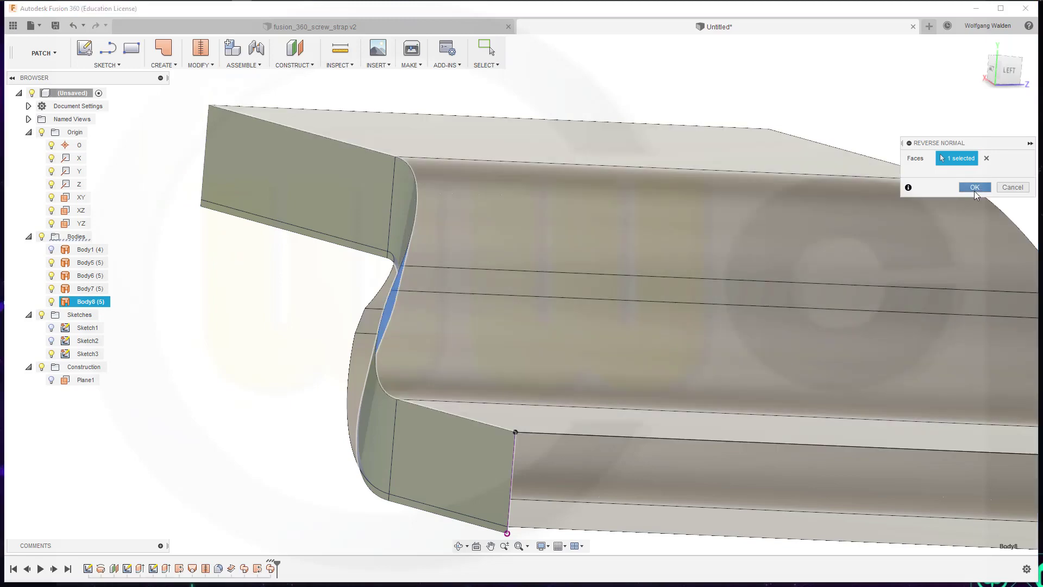
left_click(974, 187)
Start a sketch on the horizontal XZ origin plane and draw a lengthwise rectangle about 12 mm wide from the cup area into the flat strap end
middle_click_drag(909, 205, 466, 277, "shift")
scroll(655, 298, "down", 4)
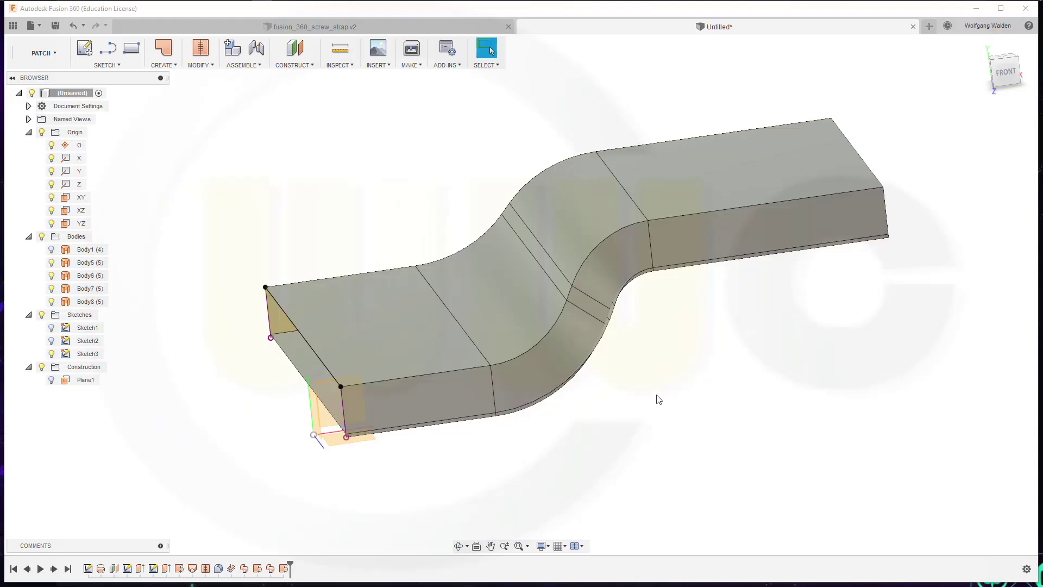
middle_click_drag(659, 399, 703, 381)
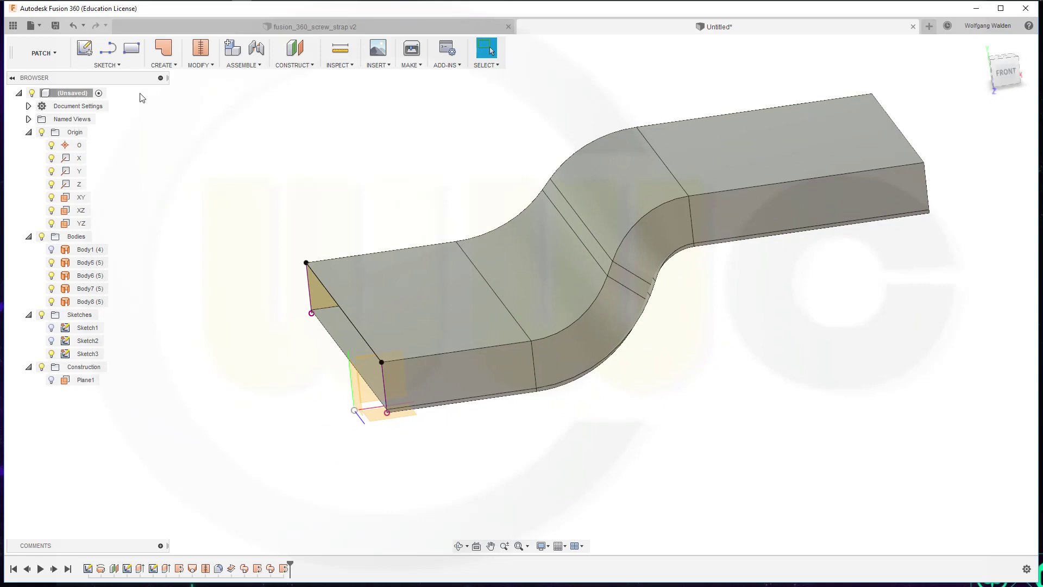
left_click(90, 49)
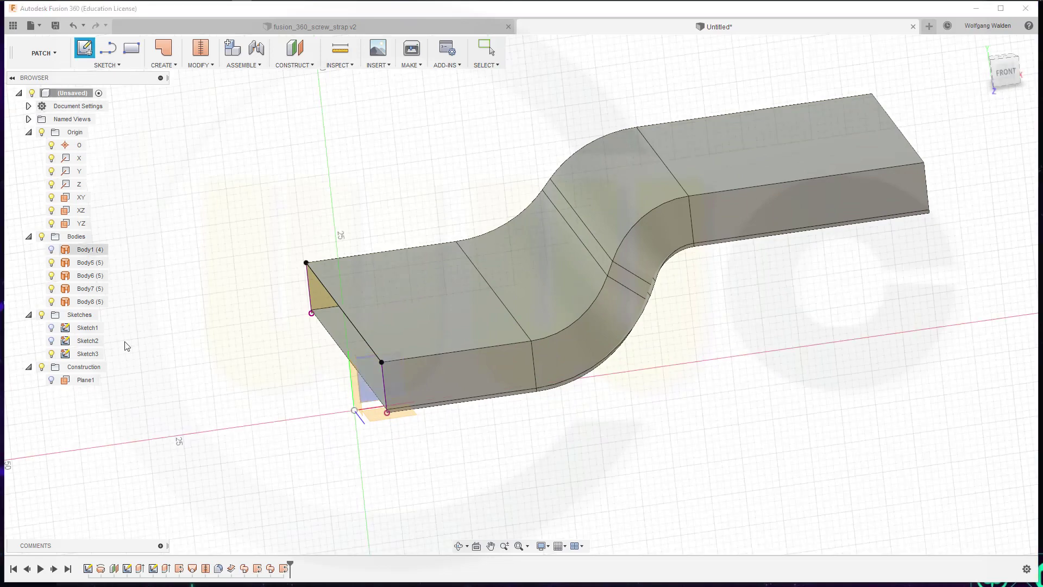
left_click(378, 423)
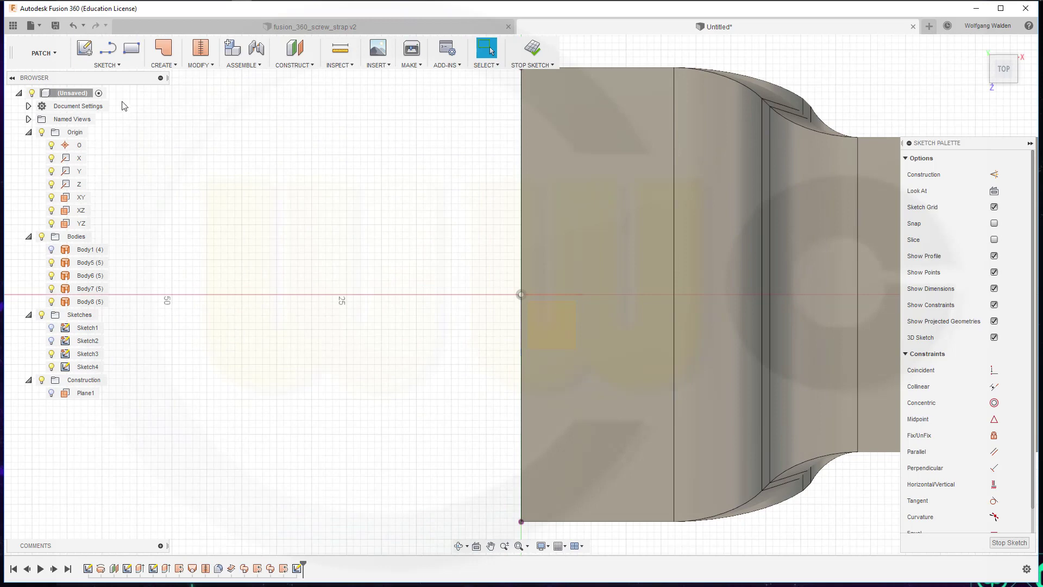
left_click(131, 48)
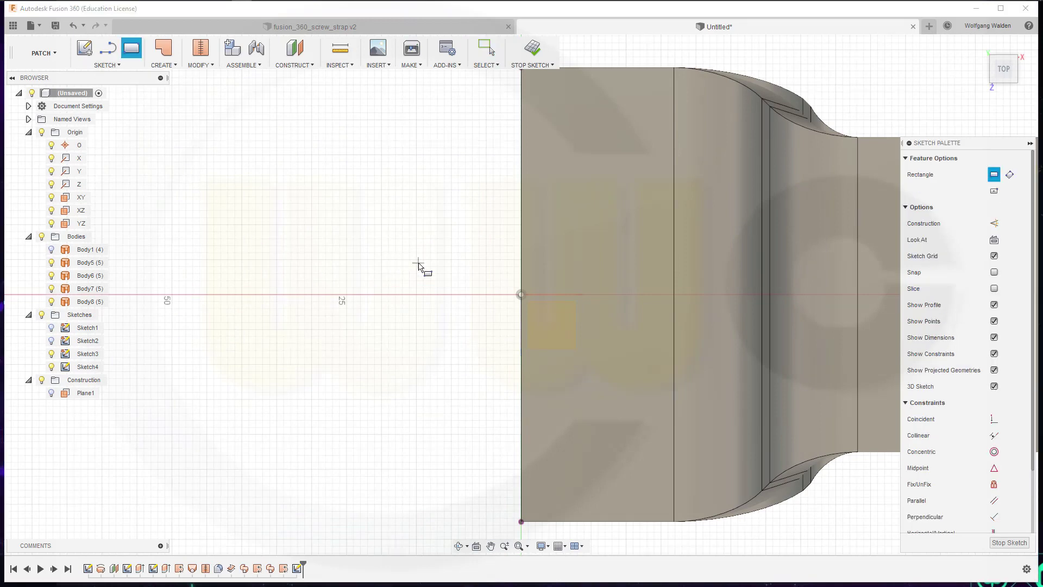
mouse_move(418, 265)
middle_mouse_down()
mouse_move(156, 260)
mouse_move(137, 287)
middle_mouse_up()
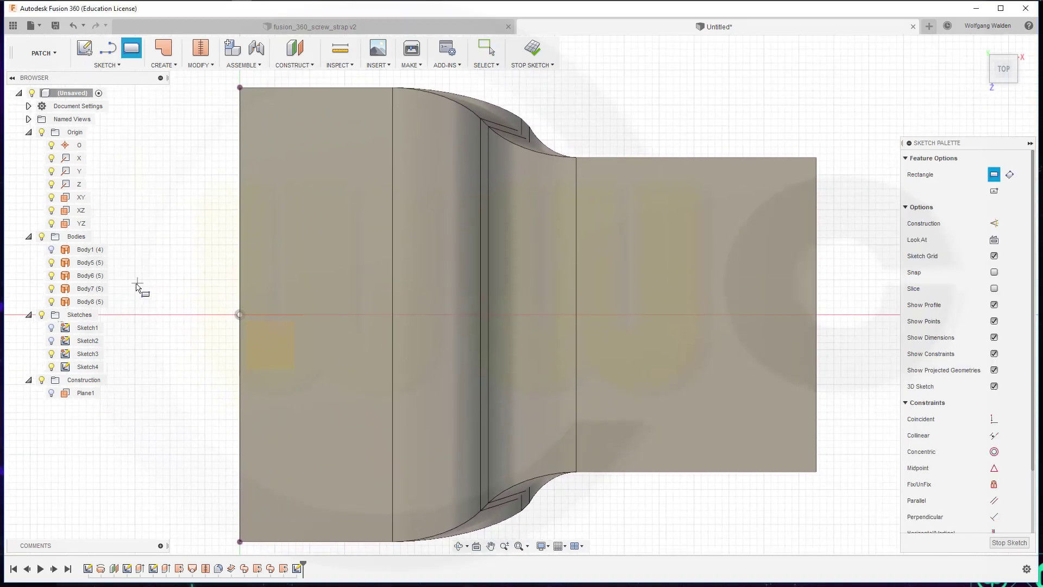
left_click(298, 275)
left_click(634, 358)
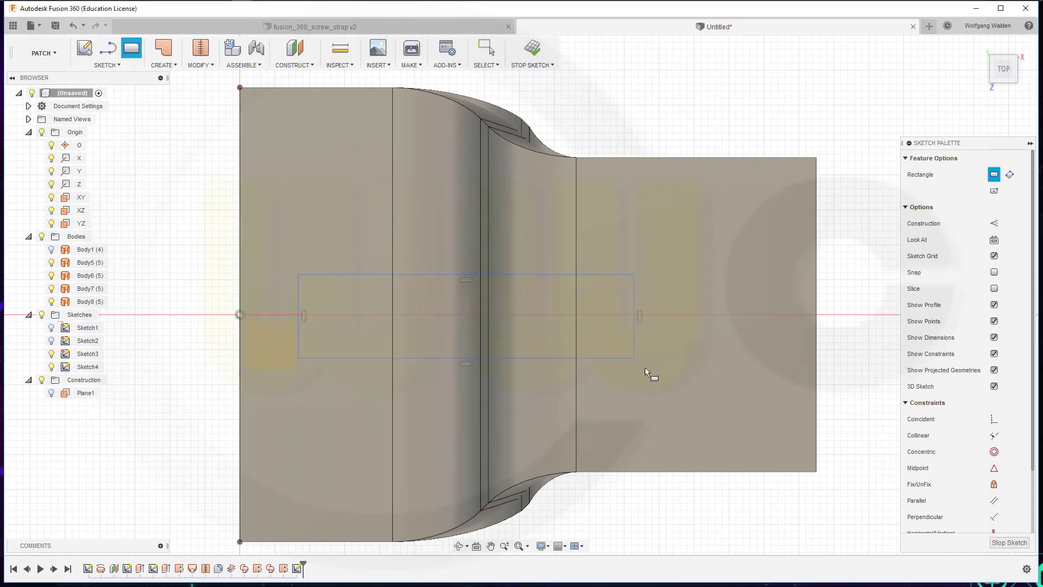
key("Escape")
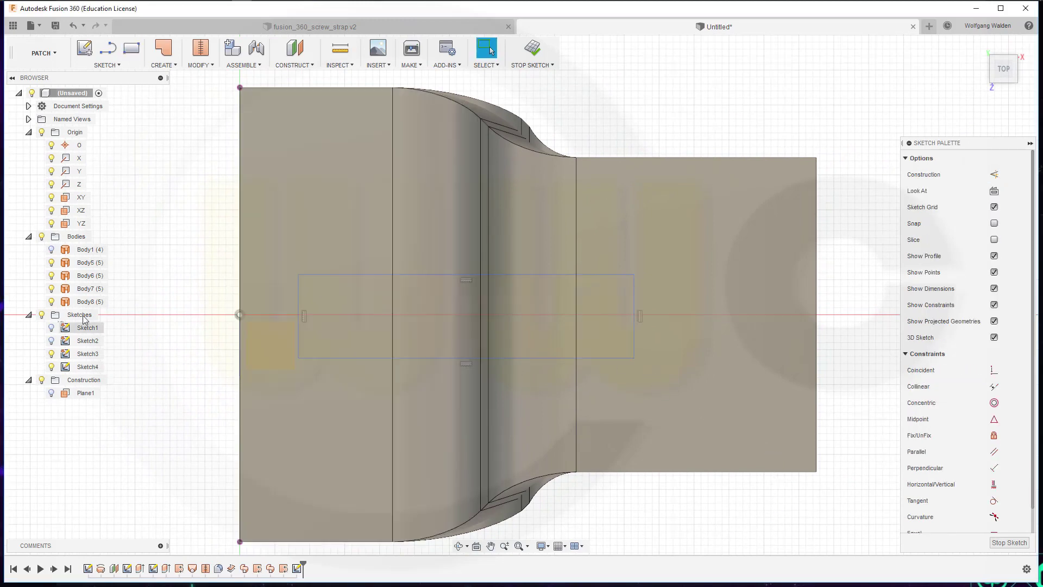
Show the cup body Body1 and dimension the rectangle's width between its two long sides at 12 mm
left_click(52, 250)
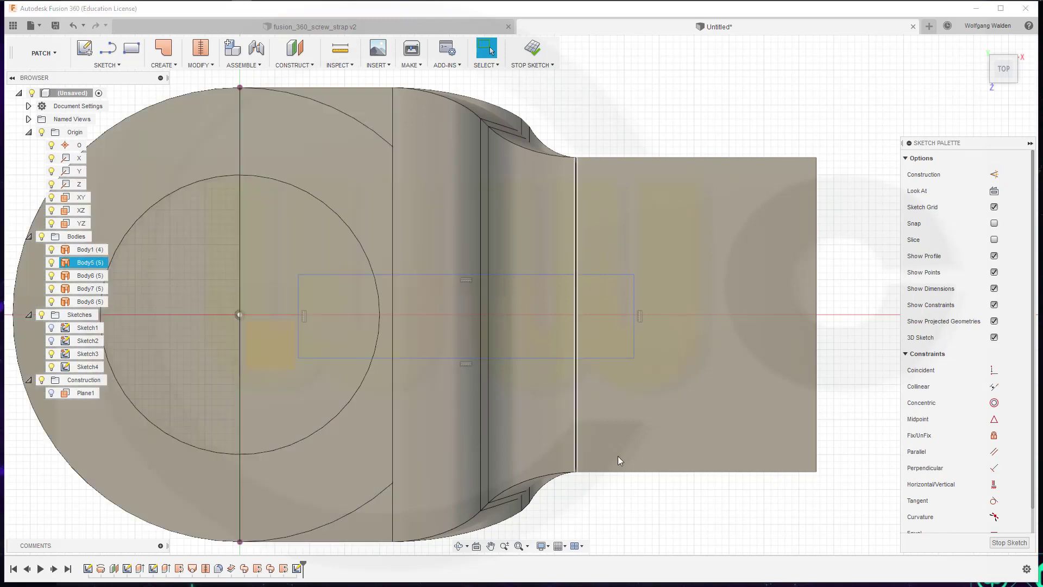
left_click(625, 146)
key("d")
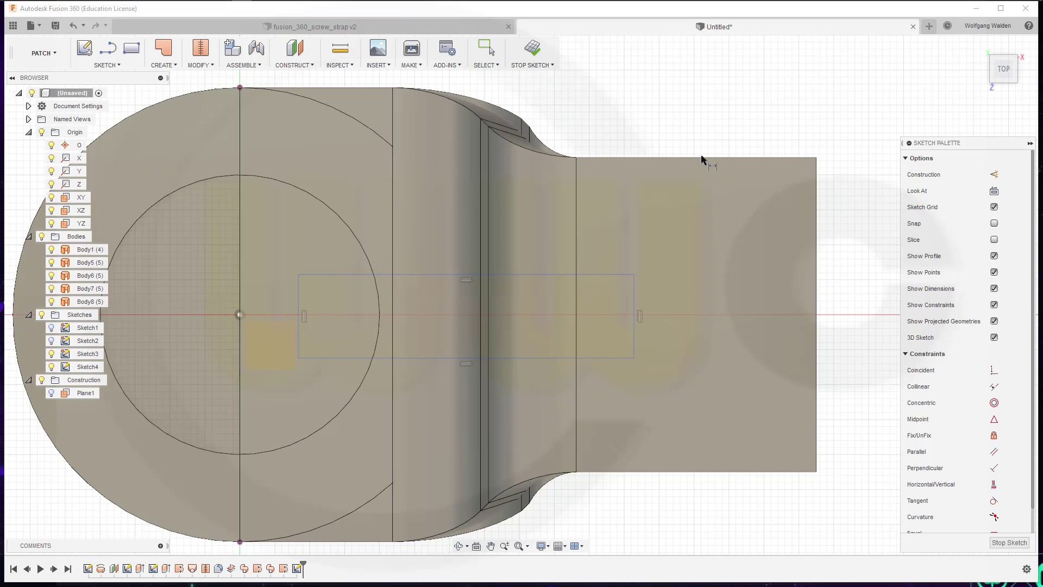
left_click(606, 276)
left_click(596, 357)
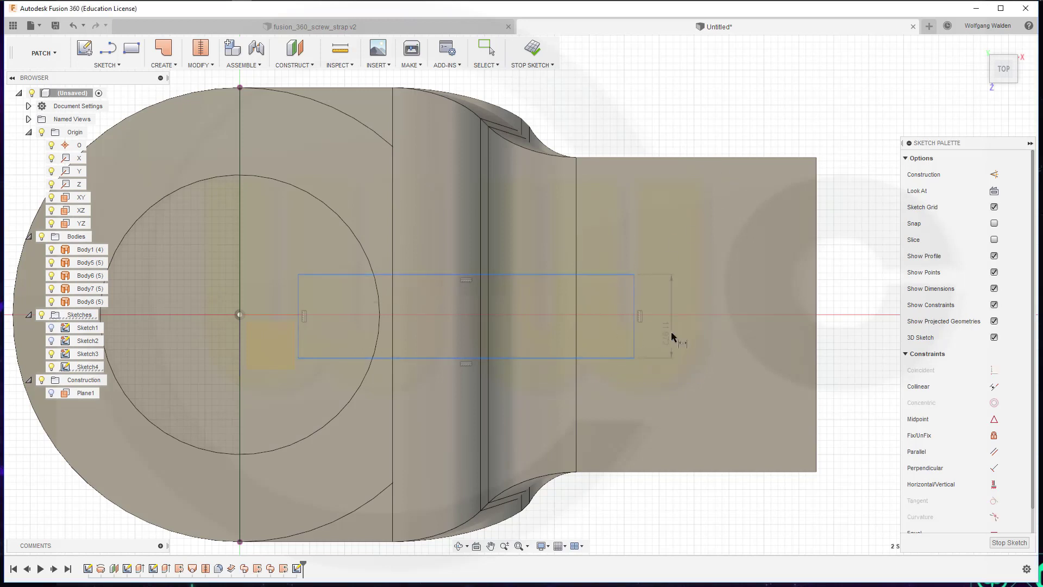
left_click(673, 334)
key("Return")
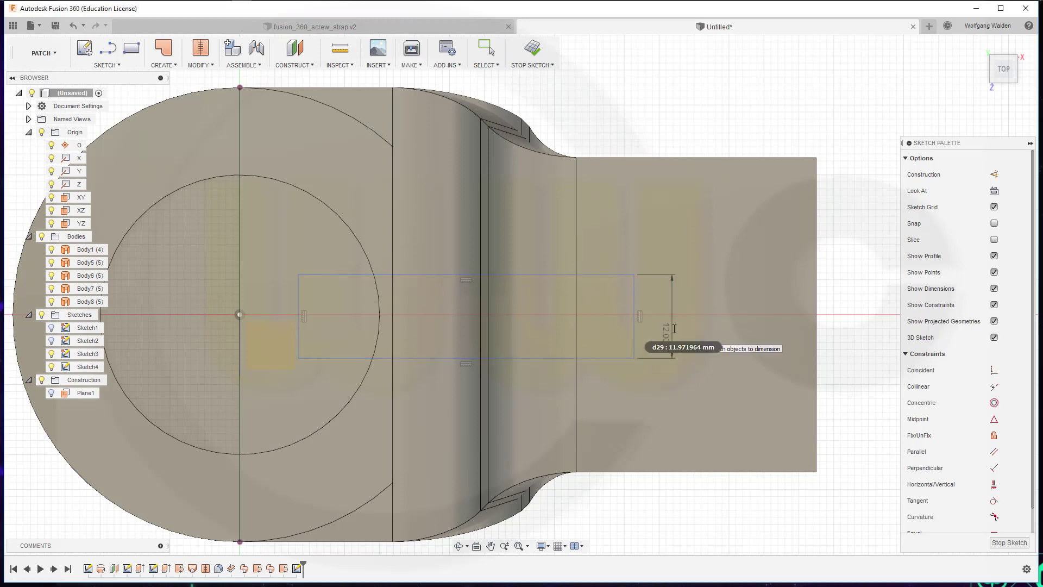
key("Escape")
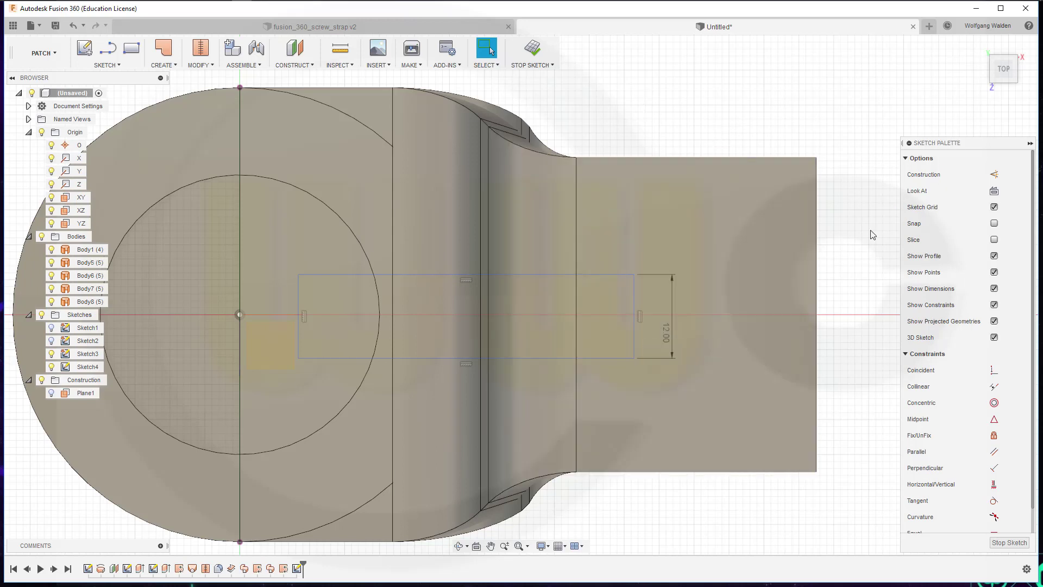
View the sketch from below and shorten the rectangle by moving its cup-side short edge toward the strap, still inside the cup's inner circle
middle_click_drag(586, 385, 589, 248, "shift")
left_click(1006, 82)
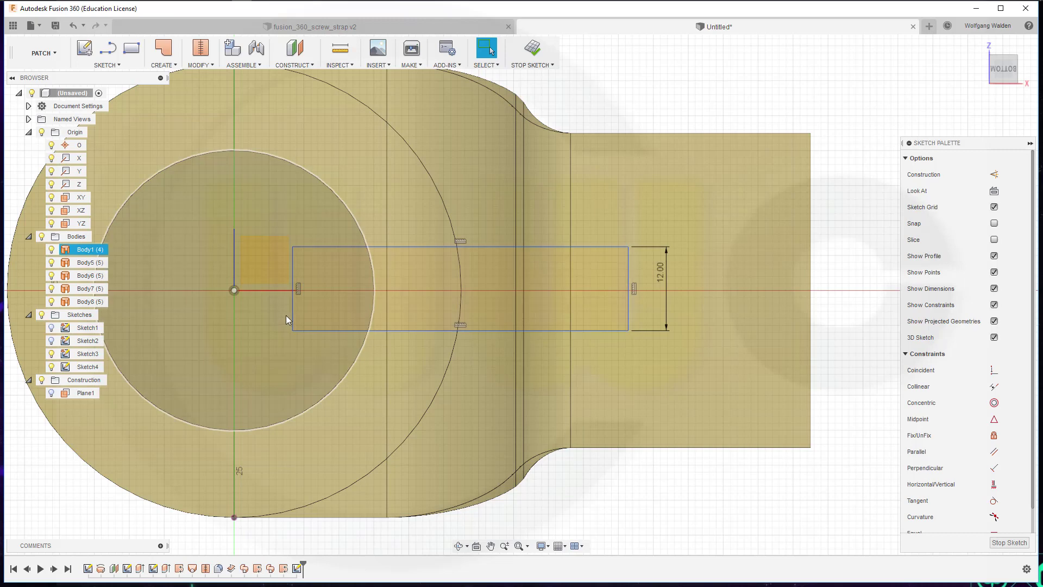
left_click_drag(292, 316, 343, 313)
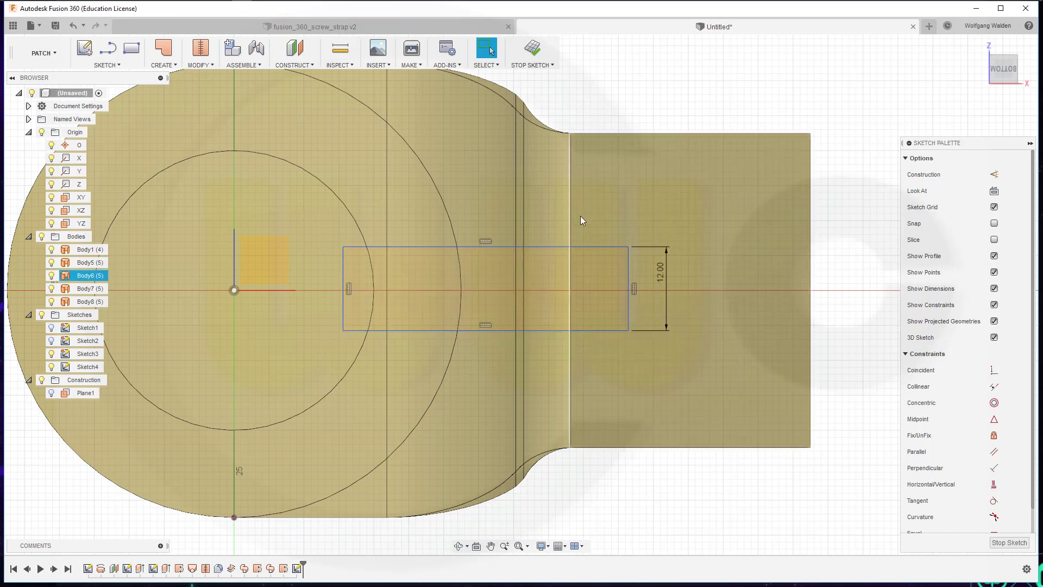
Project the lower strap surface's edge between the bend and the flat end into the sketch, and make it a construction line
left_click(120, 65)
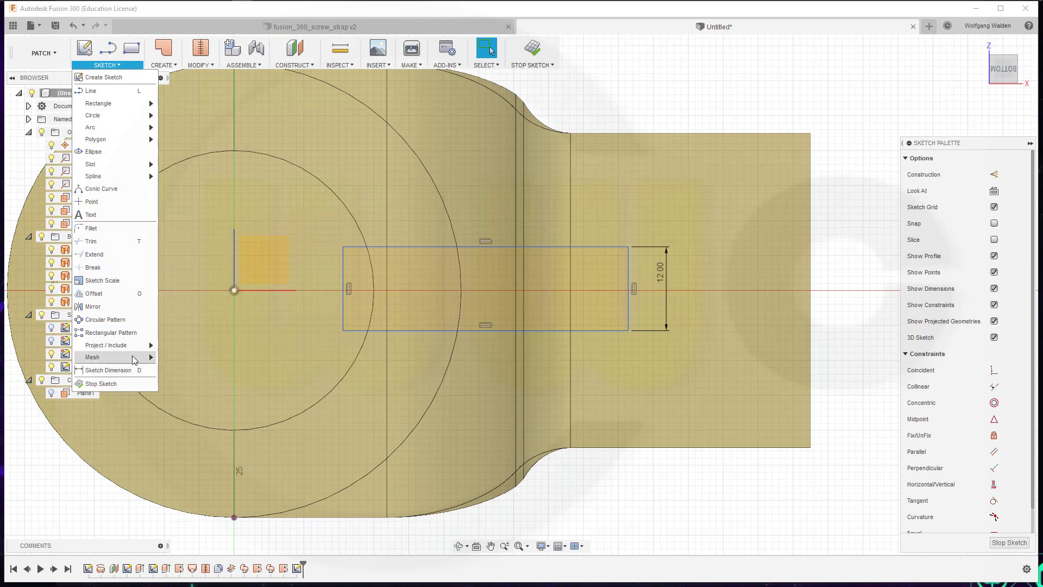
mouse_move(142, 350)
left_click(173, 346)
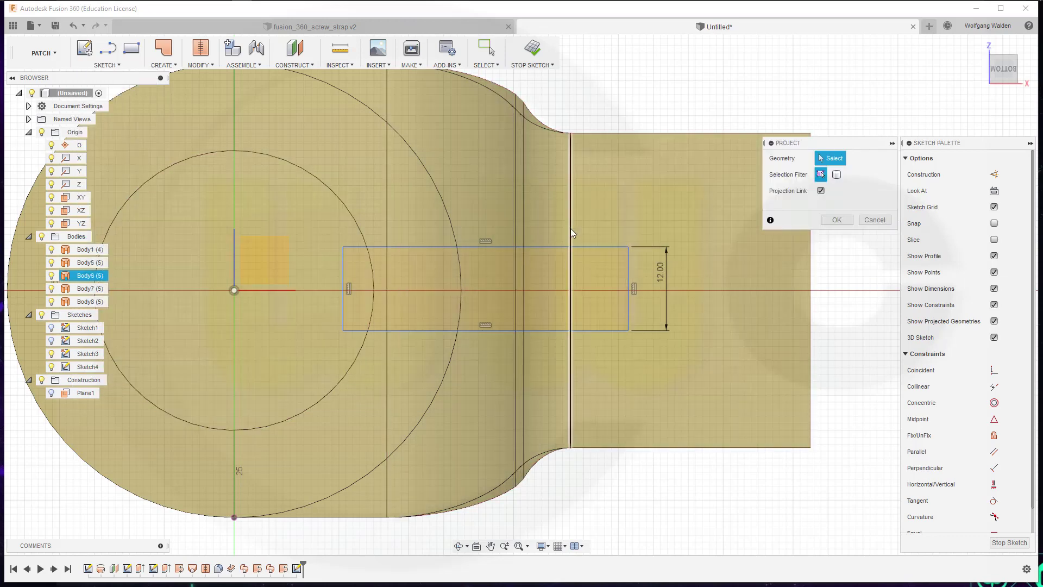
left_click(571, 228)
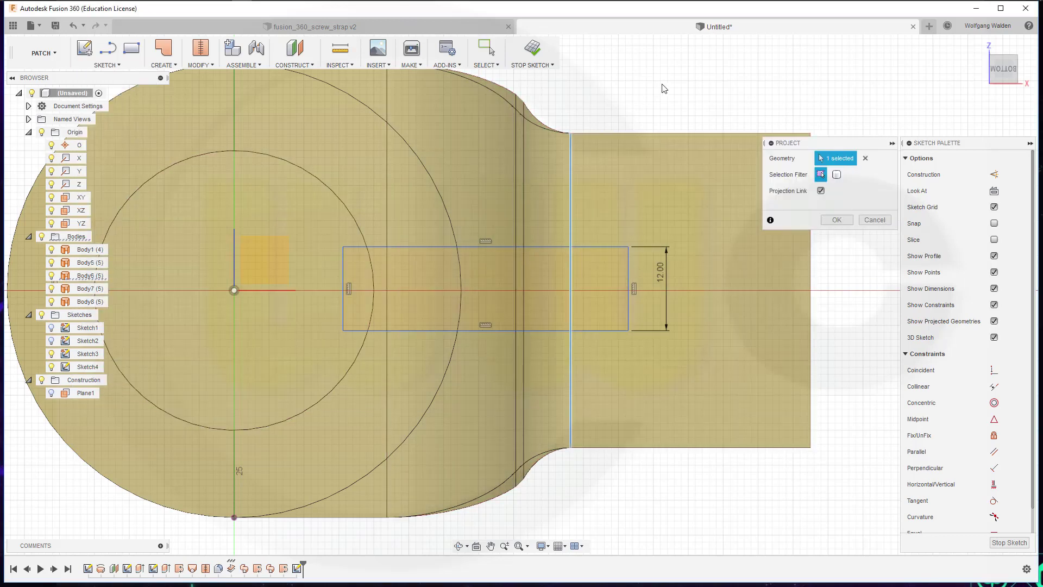
left_click(837, 219)
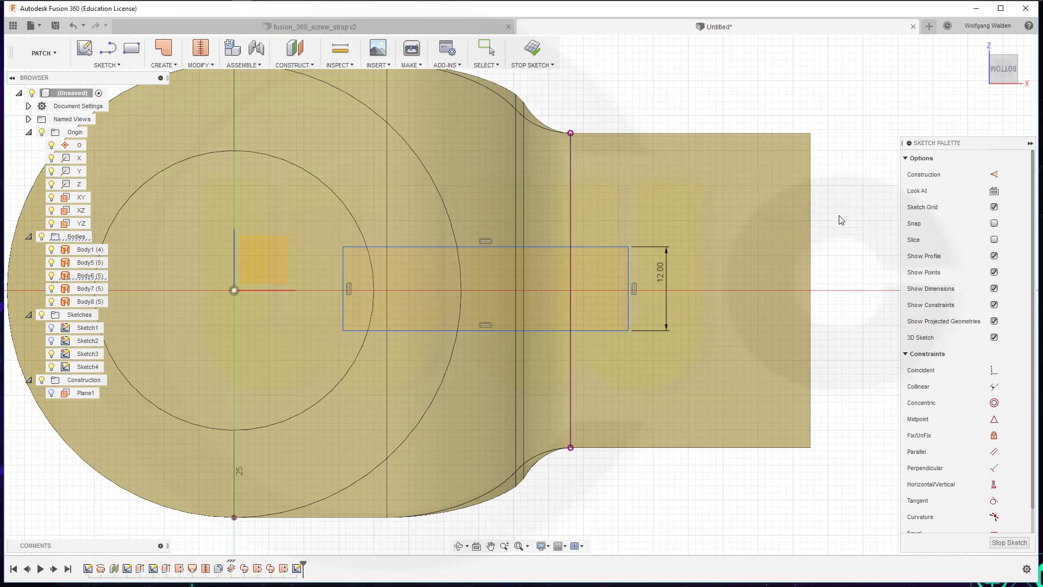
left_click(570, 180)
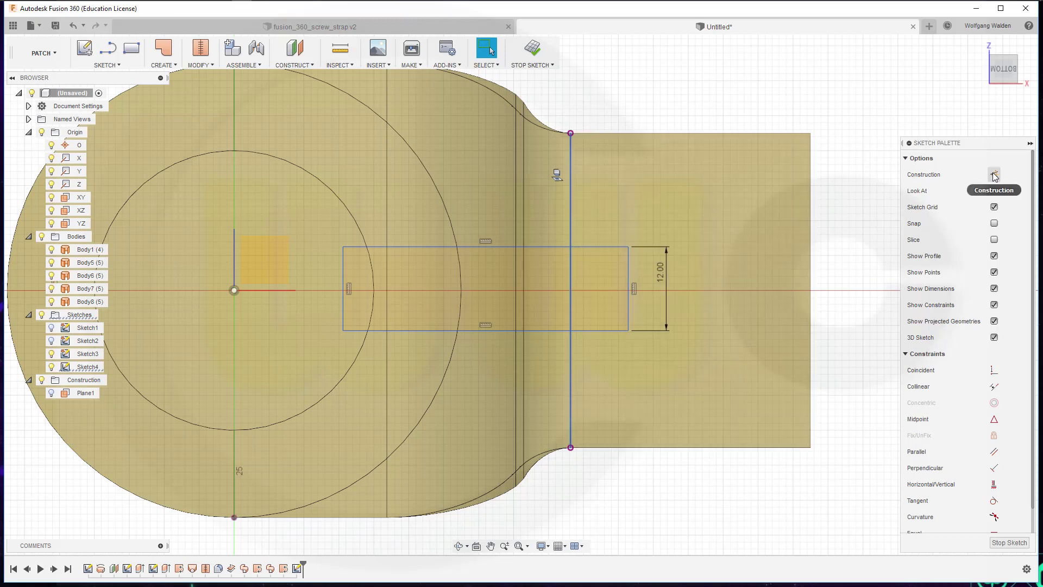
right_click(572, 203)
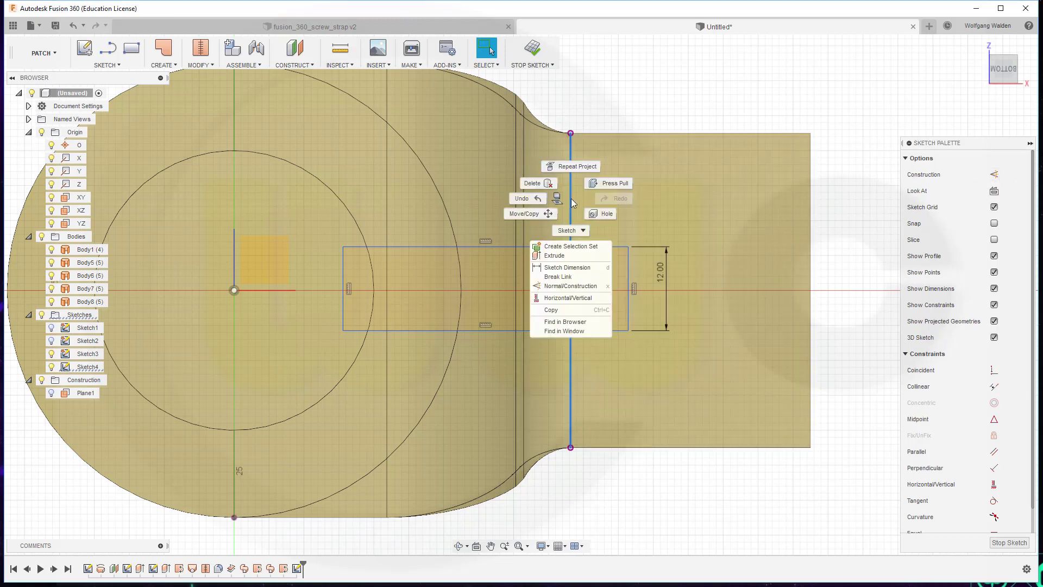
left_click(570, 285)
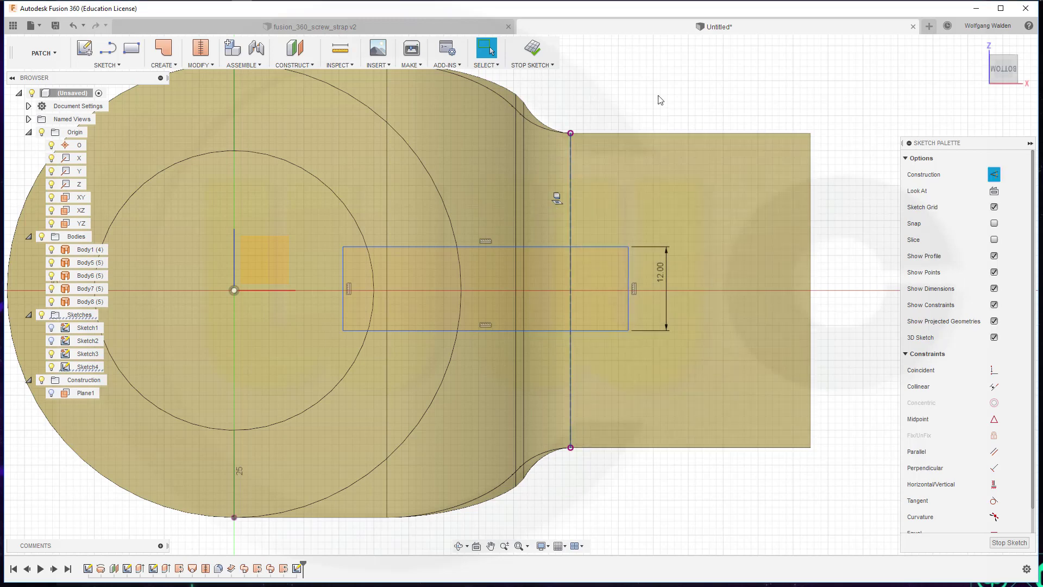
Make the rectangle's short edge at the strap end collinear with the projected construction line
left_click(994, 386)
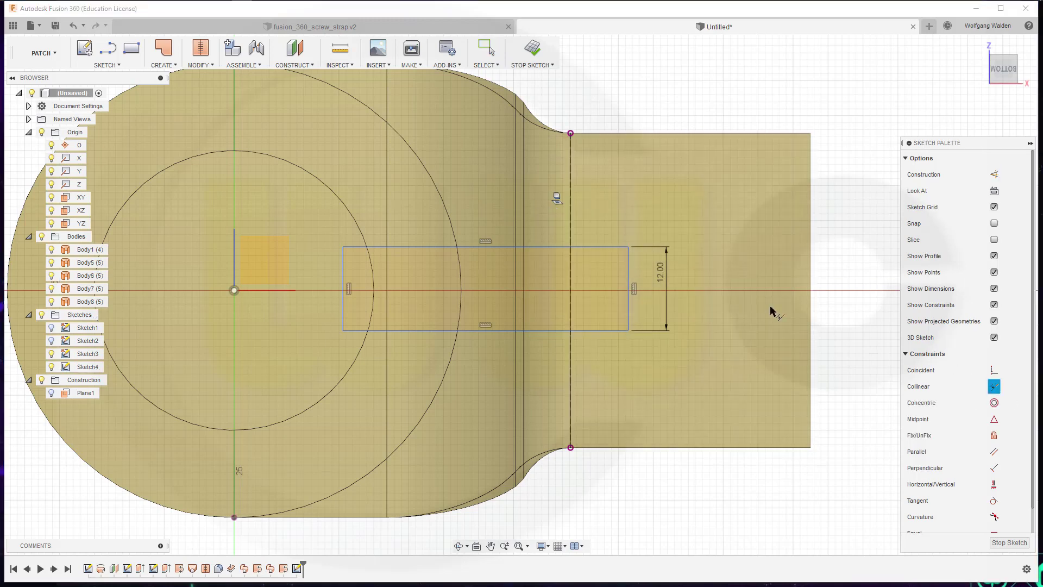
left_click(629, 316)
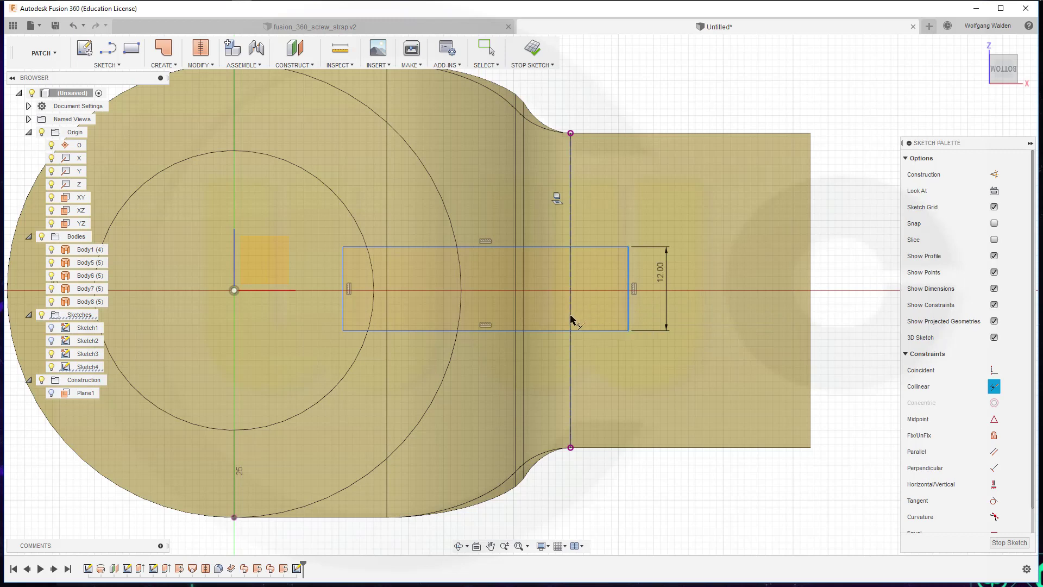
left_click(571, 318)
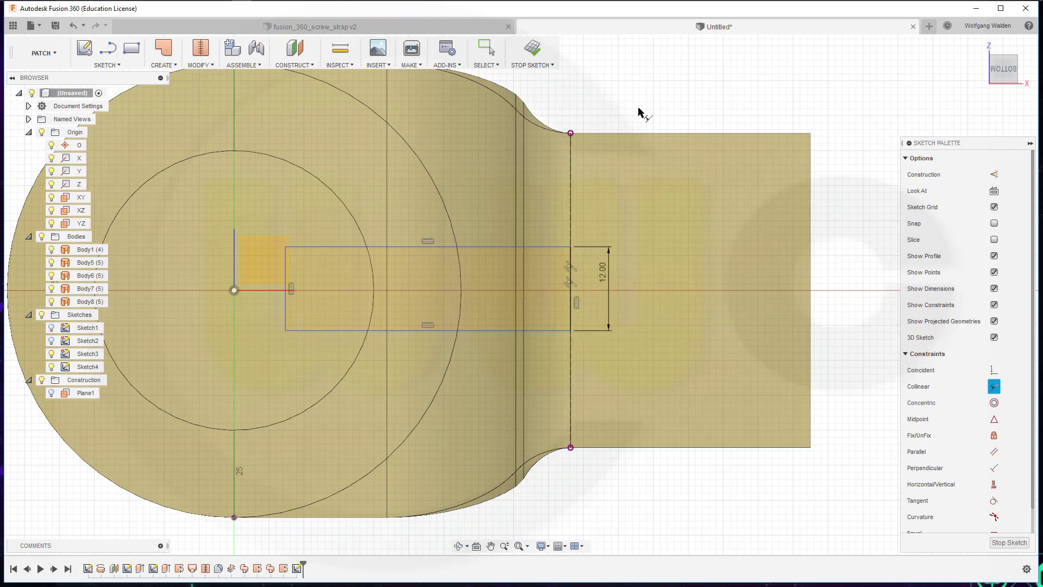
Shorten the rectangle by moving its cup-side short edge further toward the strap, and place a sketch point at that edge's midpoint
key("Escape")
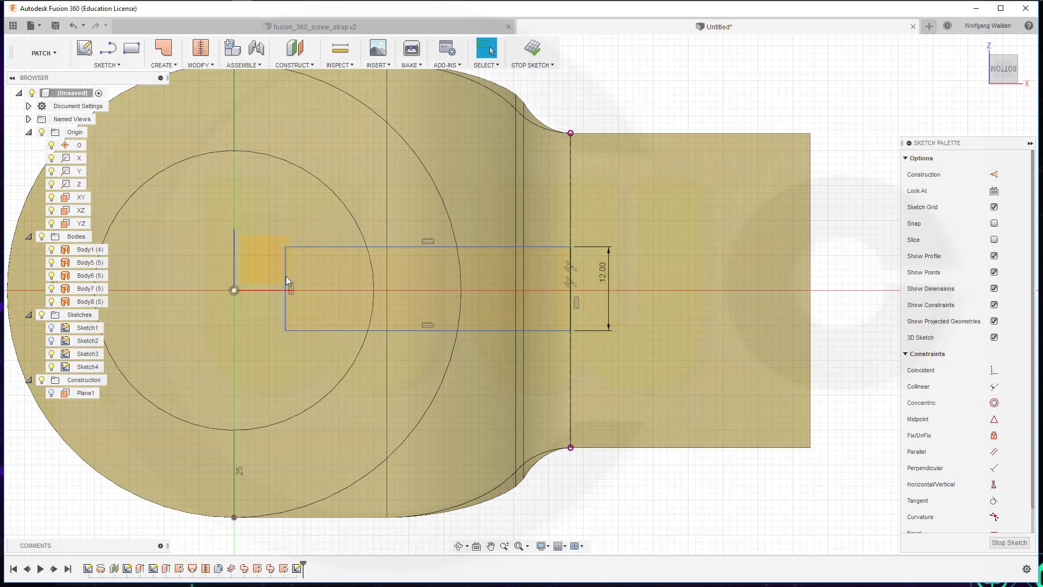
left_click_drag(285, 276, 327, 280)
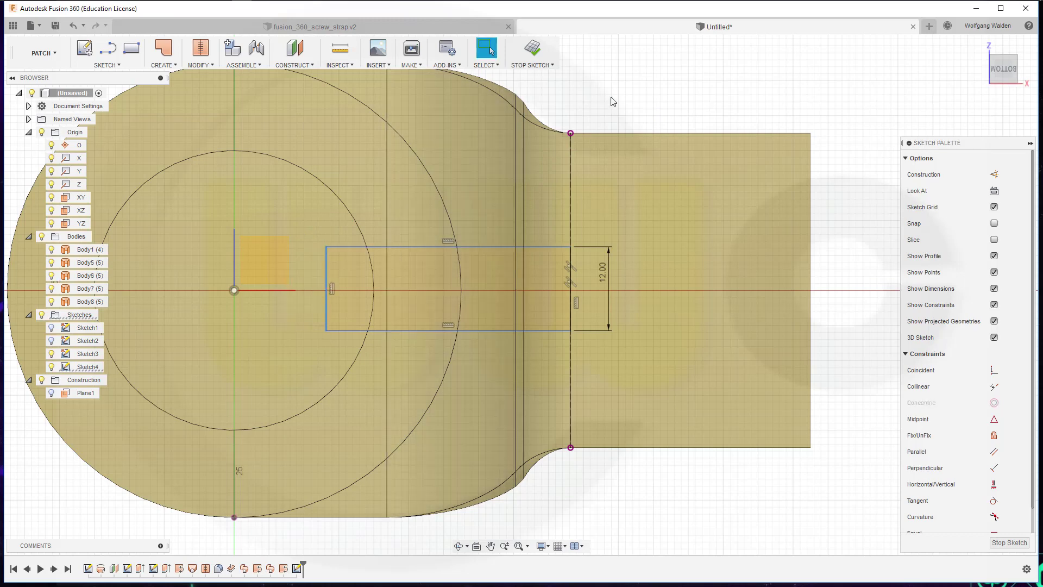
left_click(120, 66)
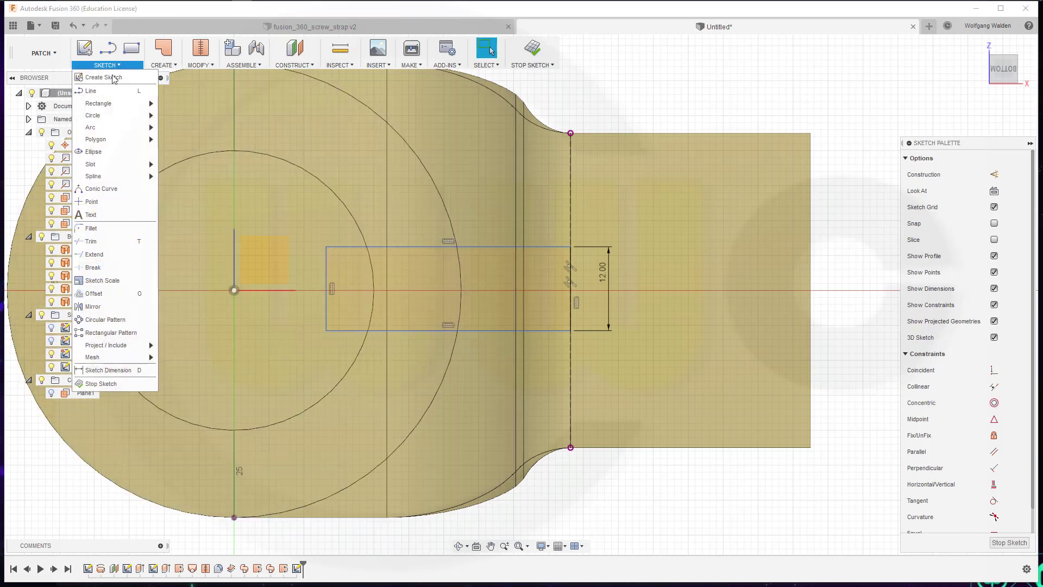
left_click(103, 202)
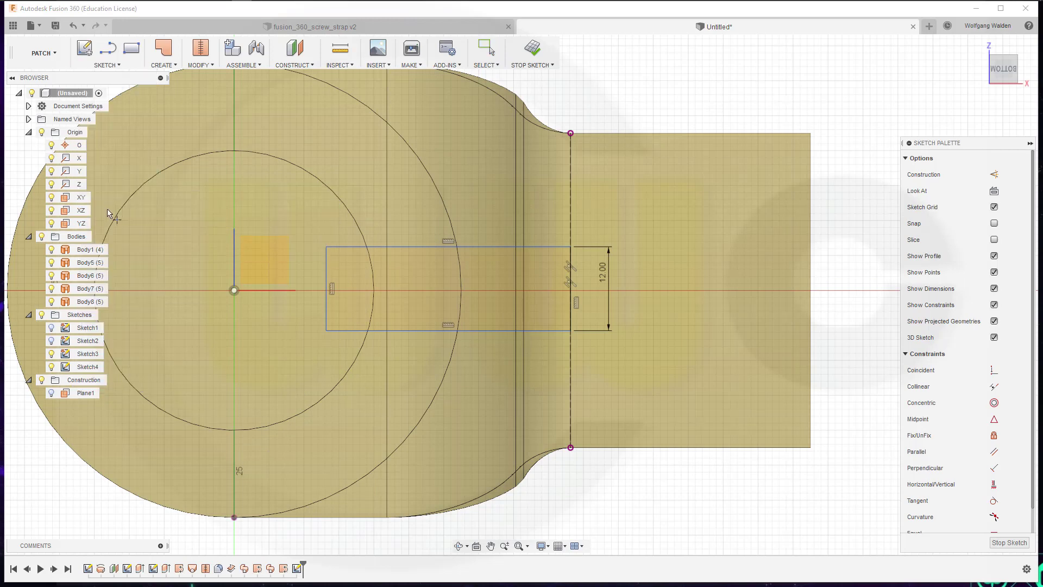
left_click(326, 294)
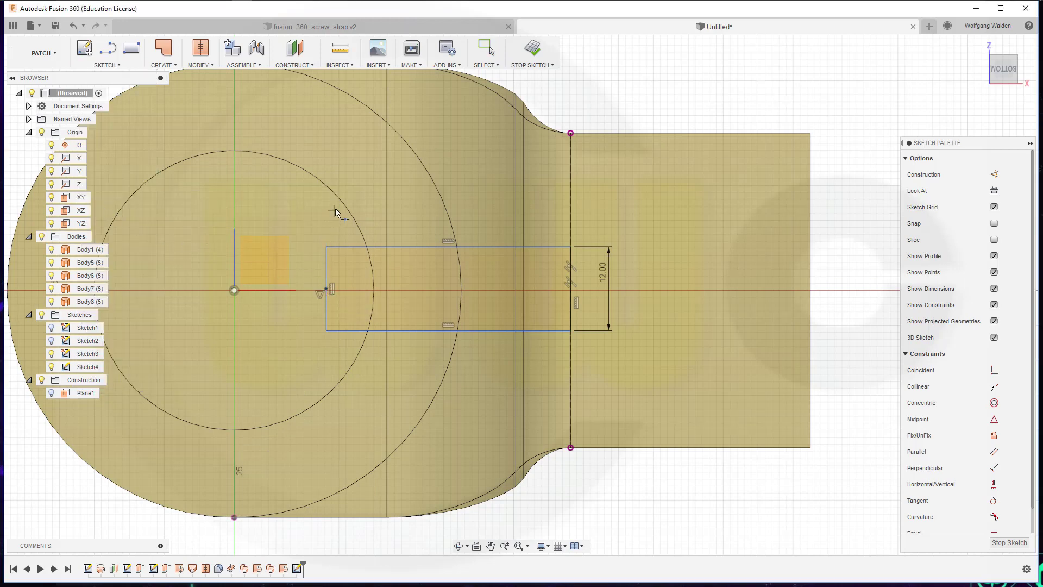
Constrain the short edge's midpoint horizontally to the sketch origin so the rectangle is centred, and finish the sketch
left_click(993, 371)
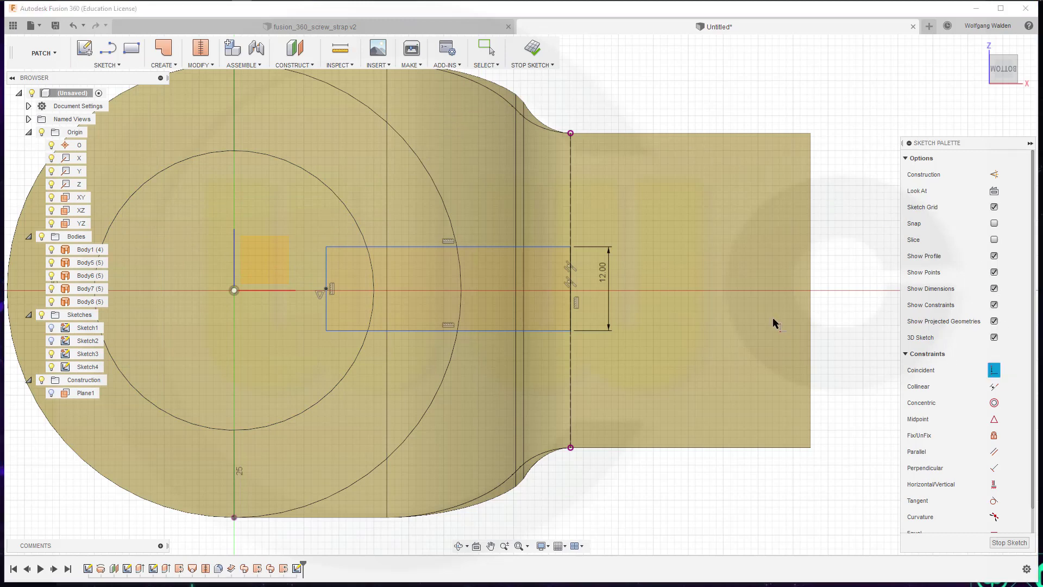
left_click(993, 483)
left_click(325, 290)
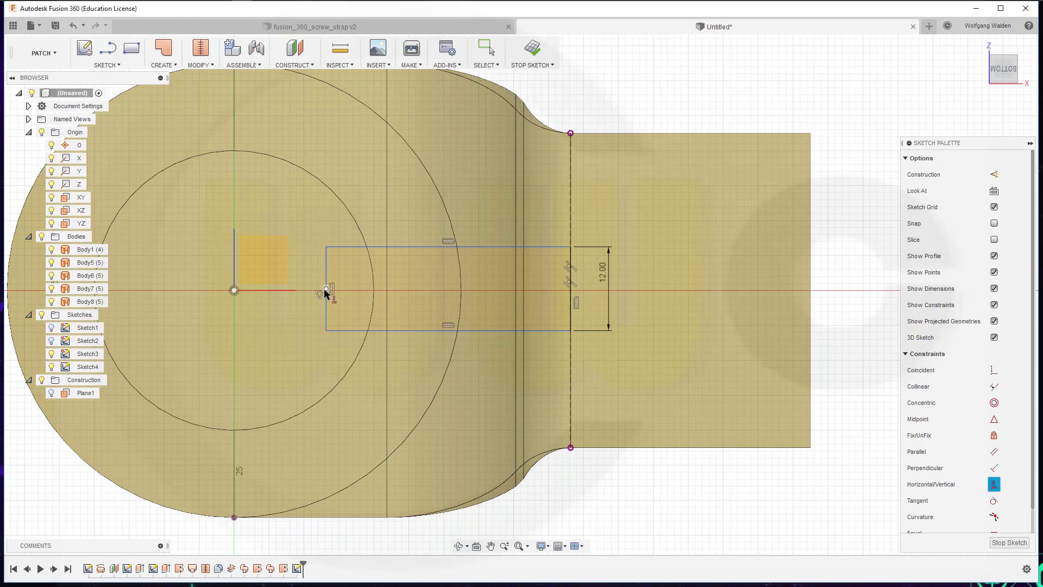
left_click(235, 290)
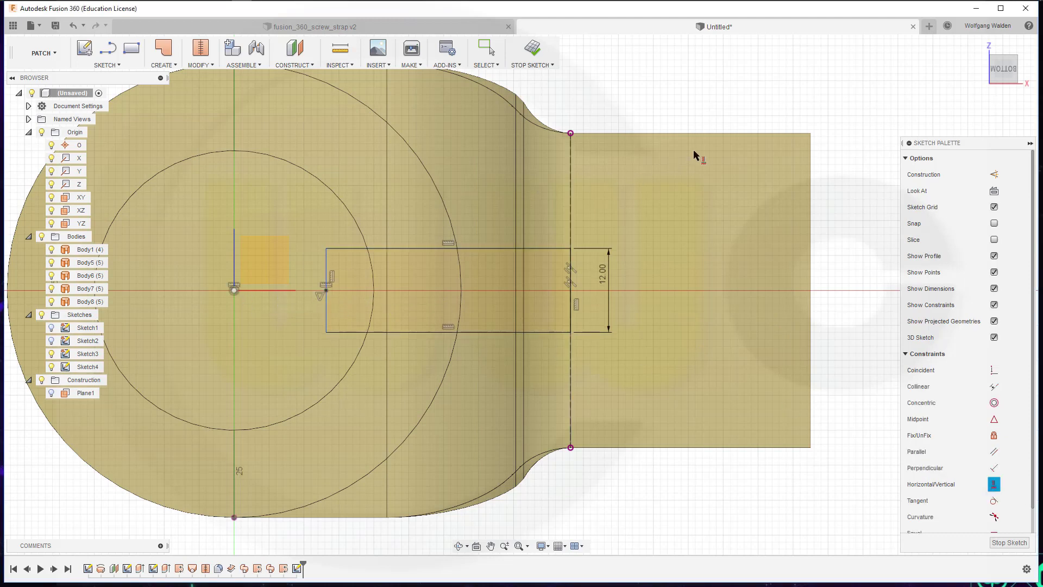
left_click(1010, 543)
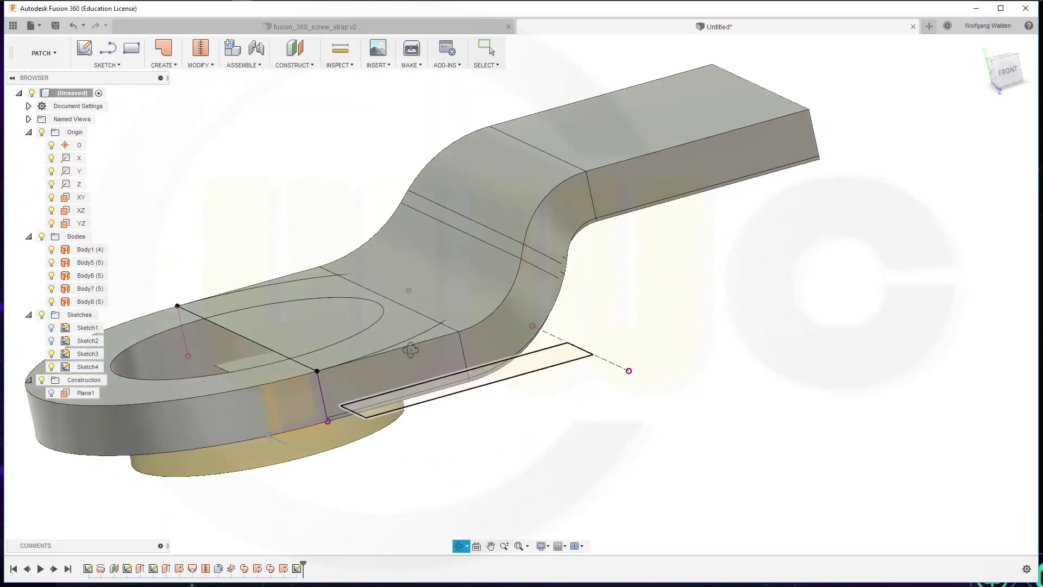
Extrude the rectangle upward as a new surface body that passes completely through both the lower and upper strap surfaces
left_click(179, 65)
left_click(165, 90)
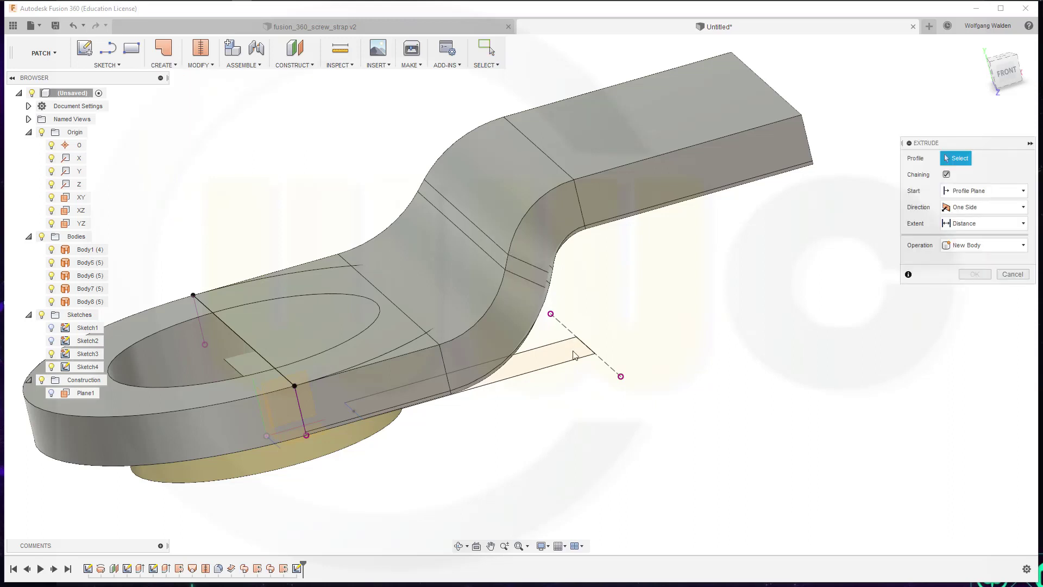
left_click(573, 355)
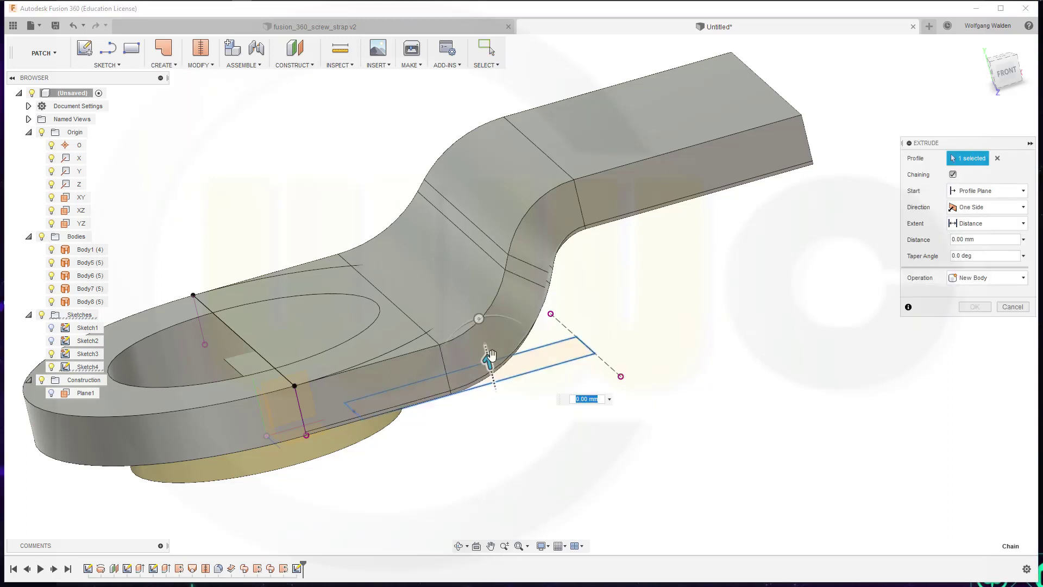
left_click_drag(490, 356, 396, 110)
left_click(974, 307)
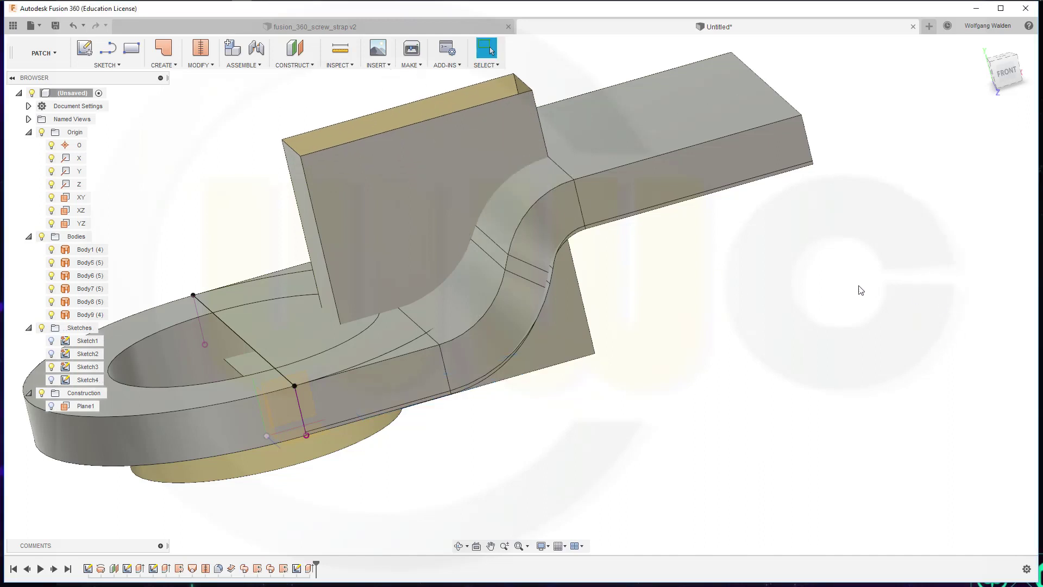
Hide the cup body Body1 and the strap's side surfaces Body7 and Body8, keeping the two strap surfaces and the extruded walls shown
middle_click_drag(686, 319, 688, 342, "shift")
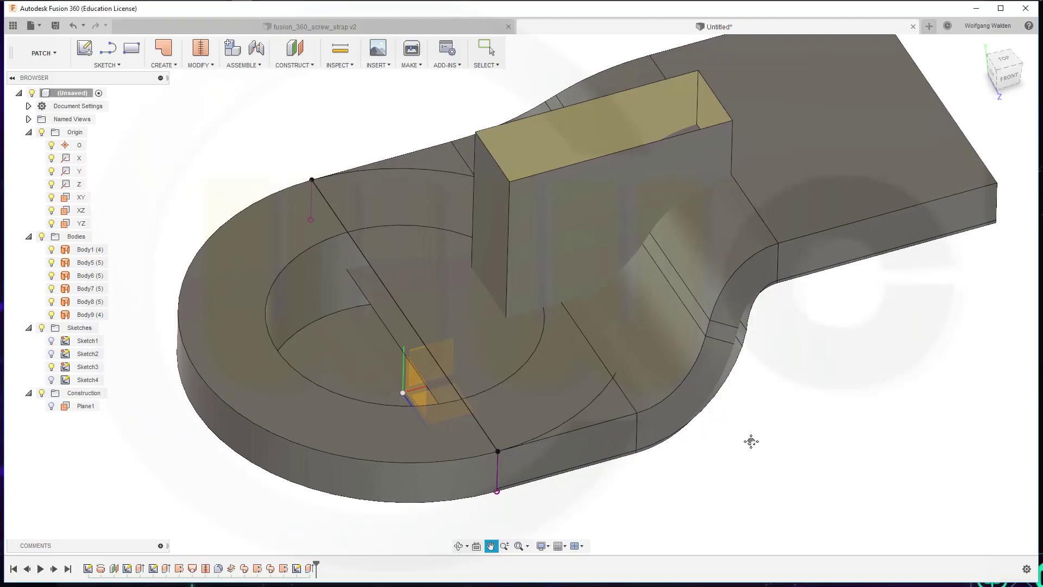
middle_click_drag(750, 440, 730, 448)
left_click(49, 254)
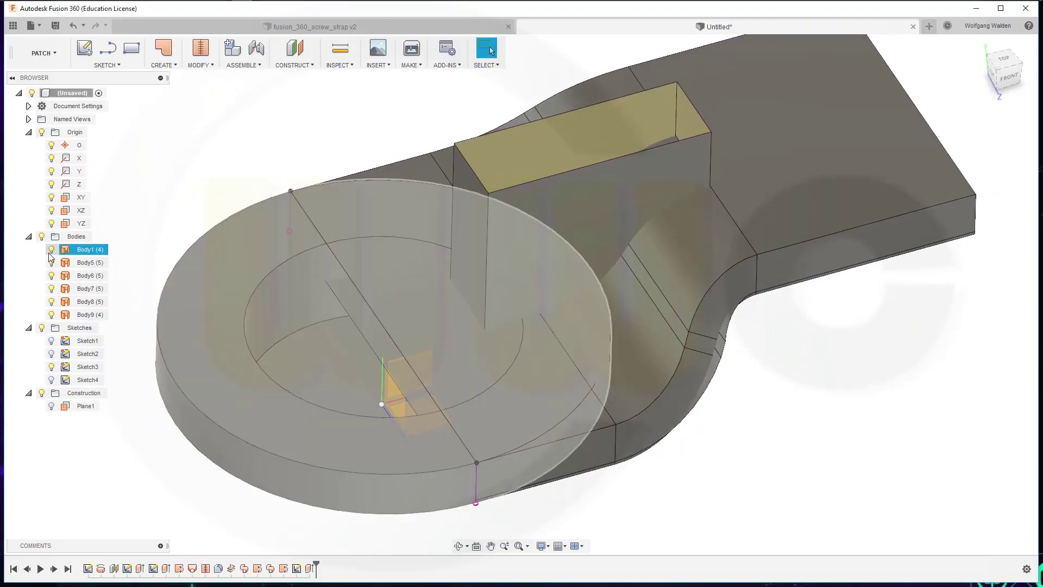
left_click(50, 252)
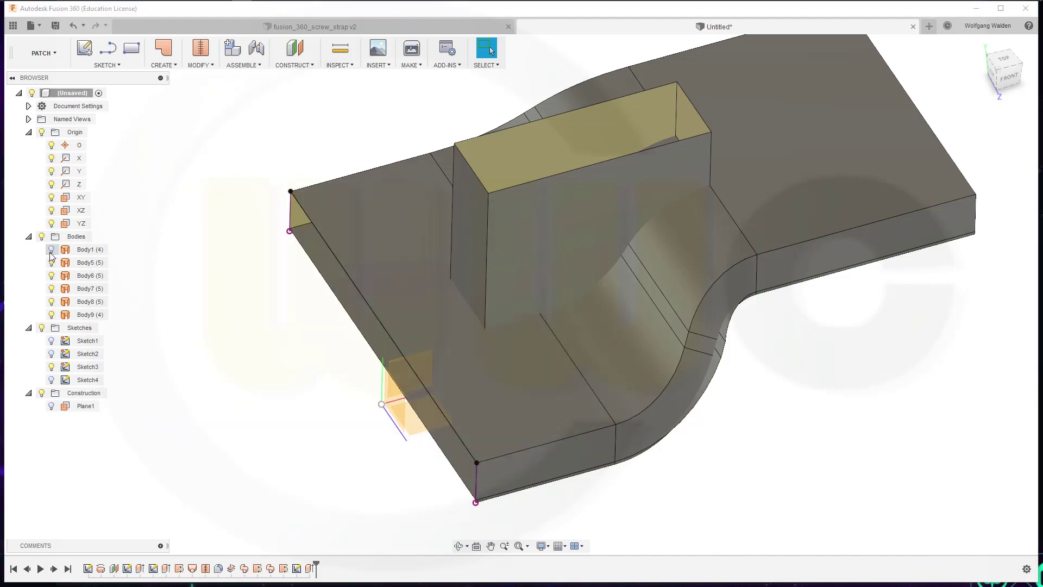
left_click(54, 266)
left_click(51, 263)
left_click(52, 277)
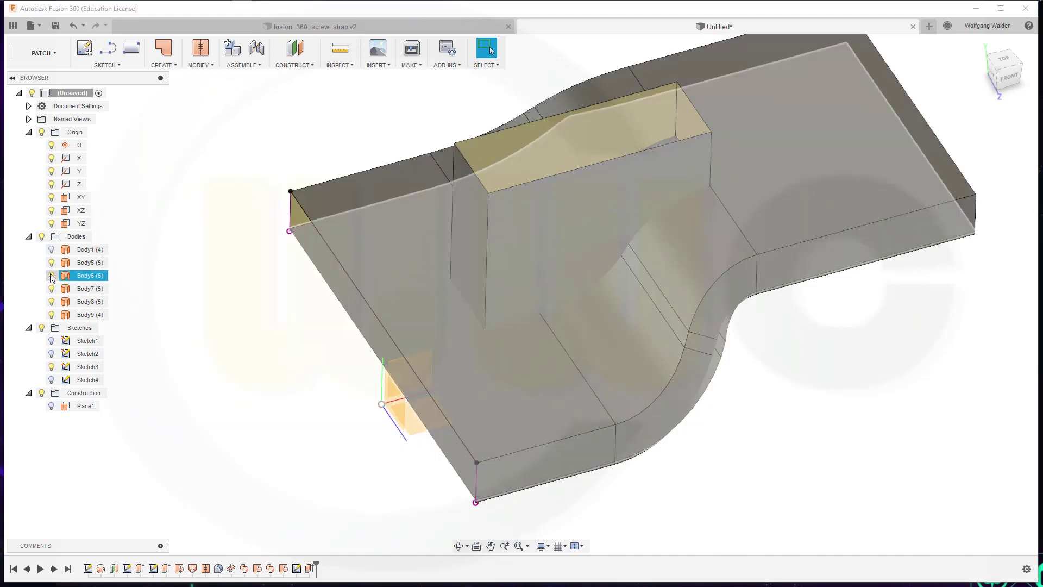
left_click(52, 275)
left_click(50, 290)
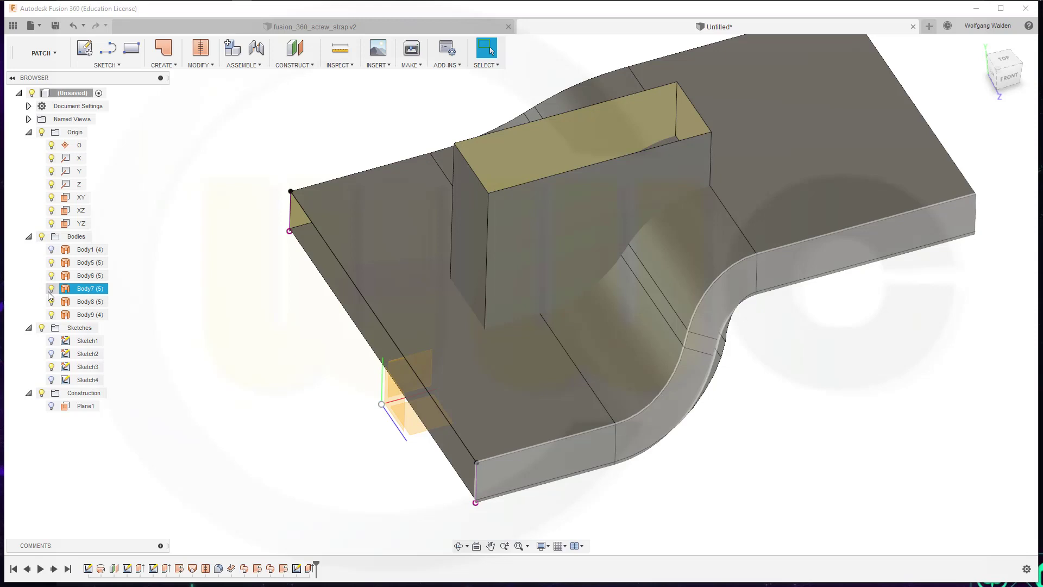
left_click(51, 289)
left_click(54, 302)
left_click(51, 302)
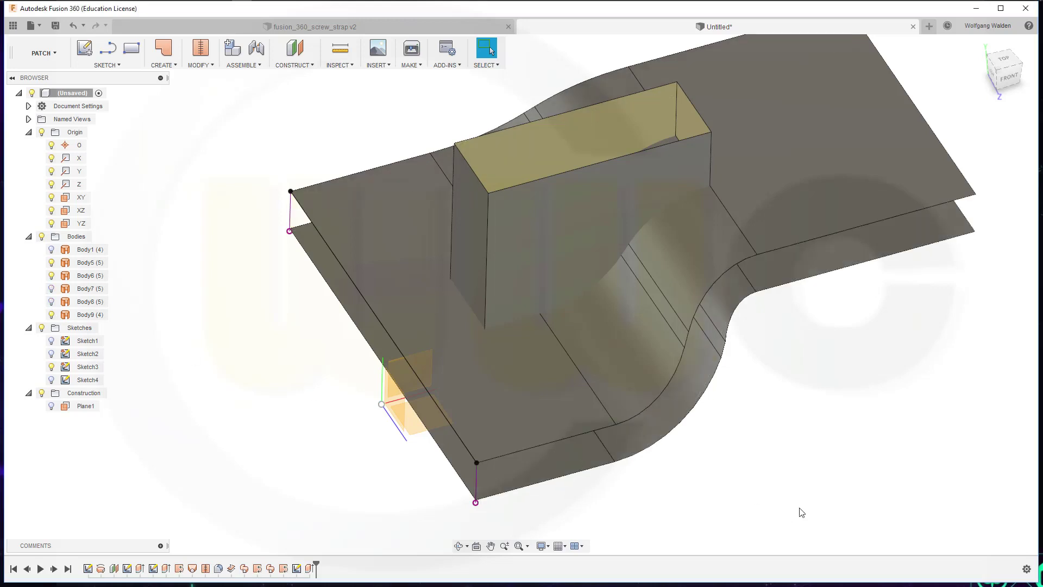
Trim the extruded walls with the upper strap surface Body5, removing the portion above it
middle_click_drag(801, 512, 733, 458, "shift")
left_click(212, 66)
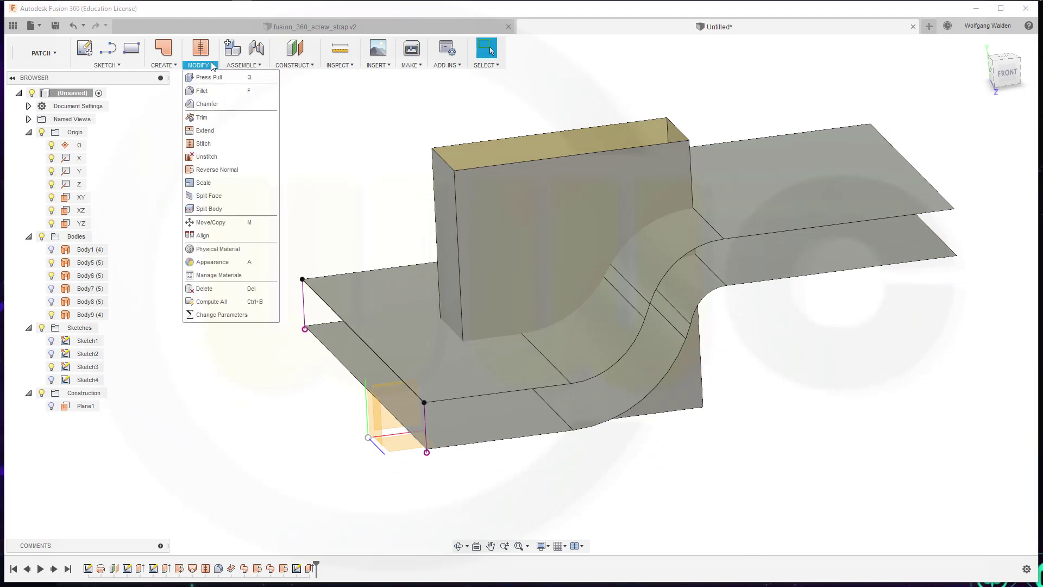
left_click(264, 113)
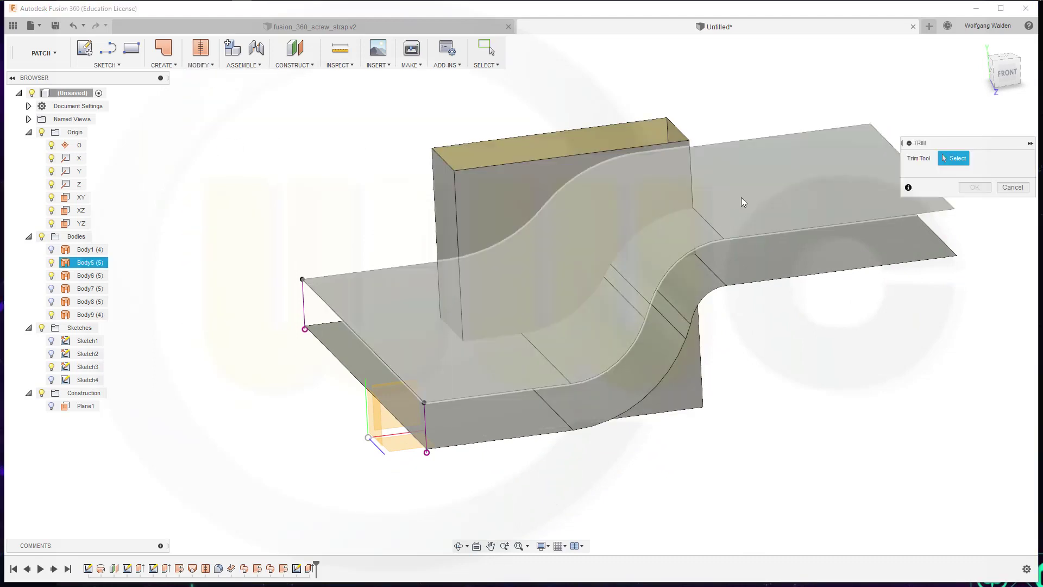
left_click(740, 197)
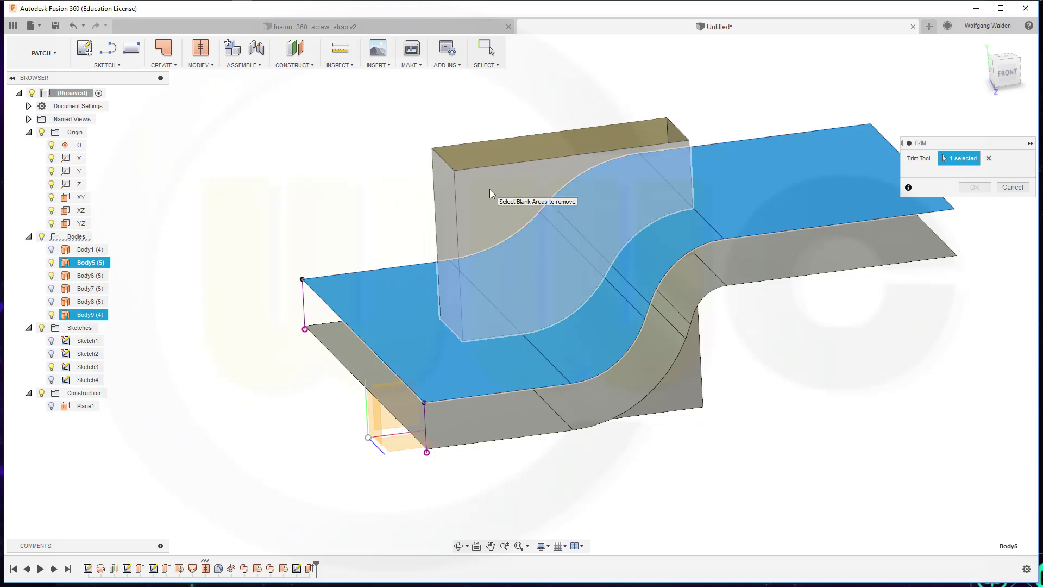
left_click(490, 190)
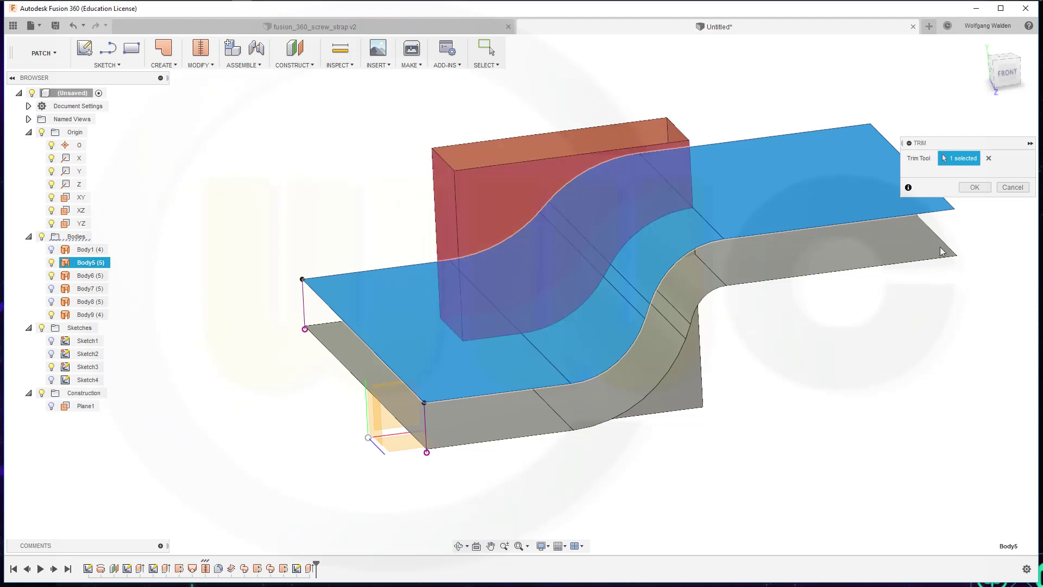
left_click(973, 187)
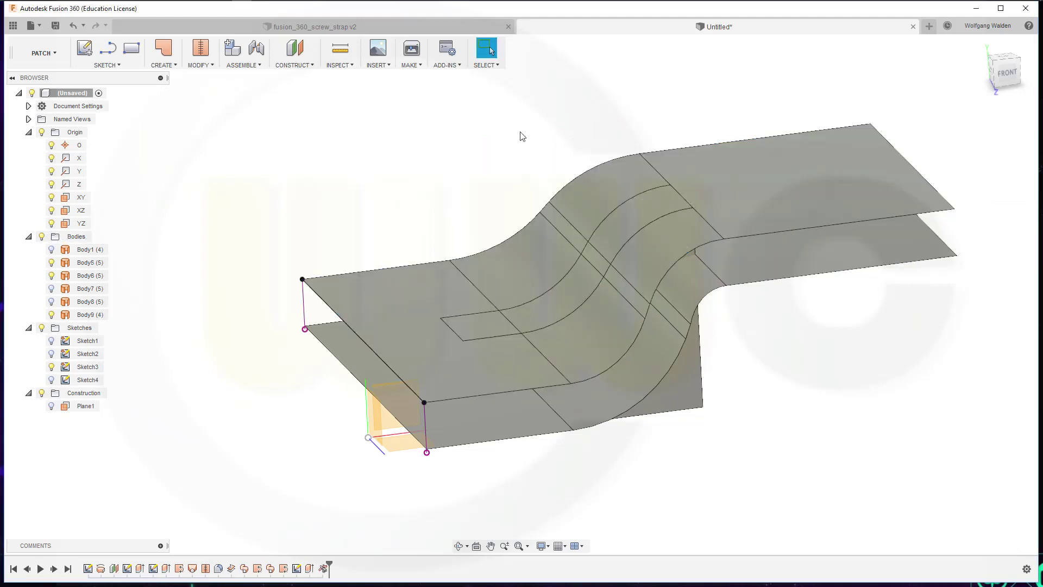
Trim the extruded walls with the lower strap surface Body6, removing the portion below it
right_click(517, 136)
left_click(514, 101)
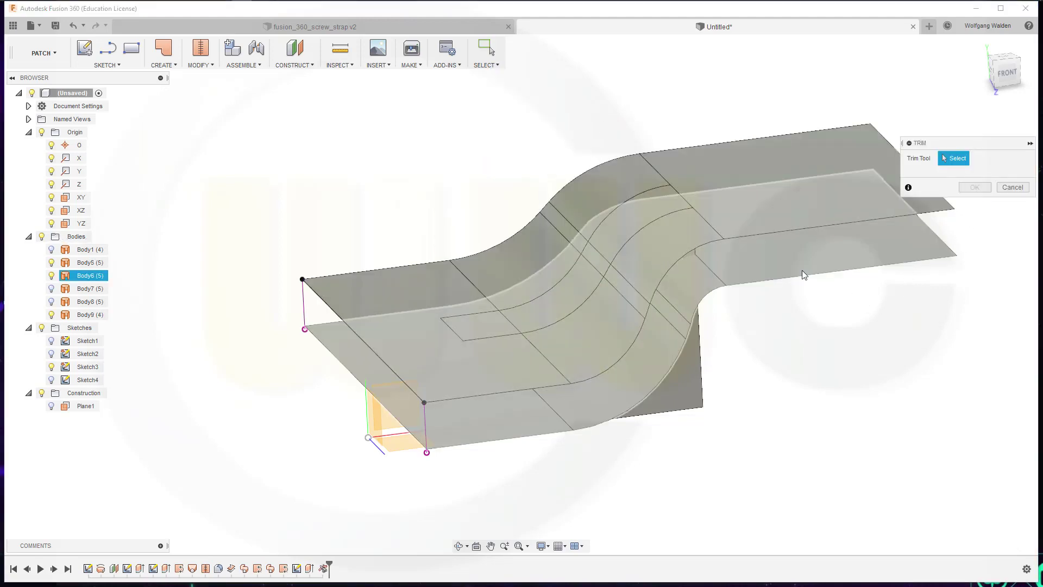
left_click(802, 268)
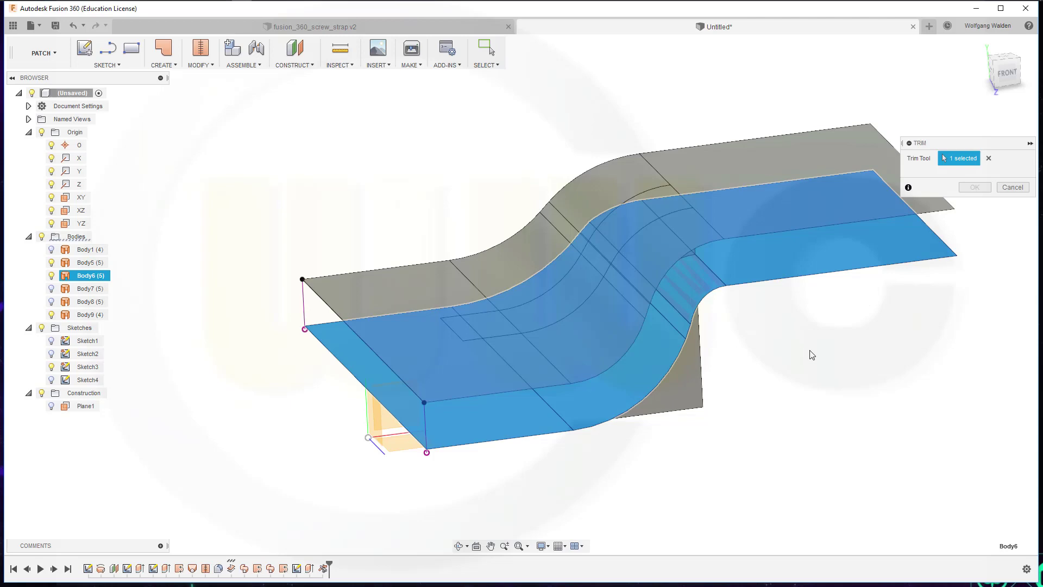
left_click(692, 389)
key("Escape")
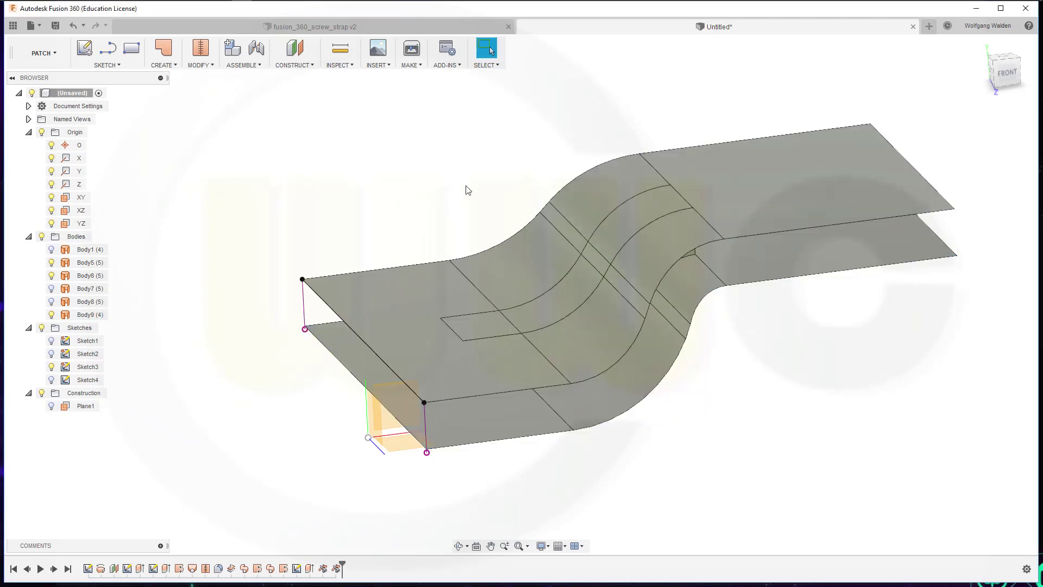
Trim the lower strap surface Body6 with the extruded walls Body9, removing everything outside the rectangle and keeping the strip inside
middle_click_drag(443, 188, 428, 156, "shift")
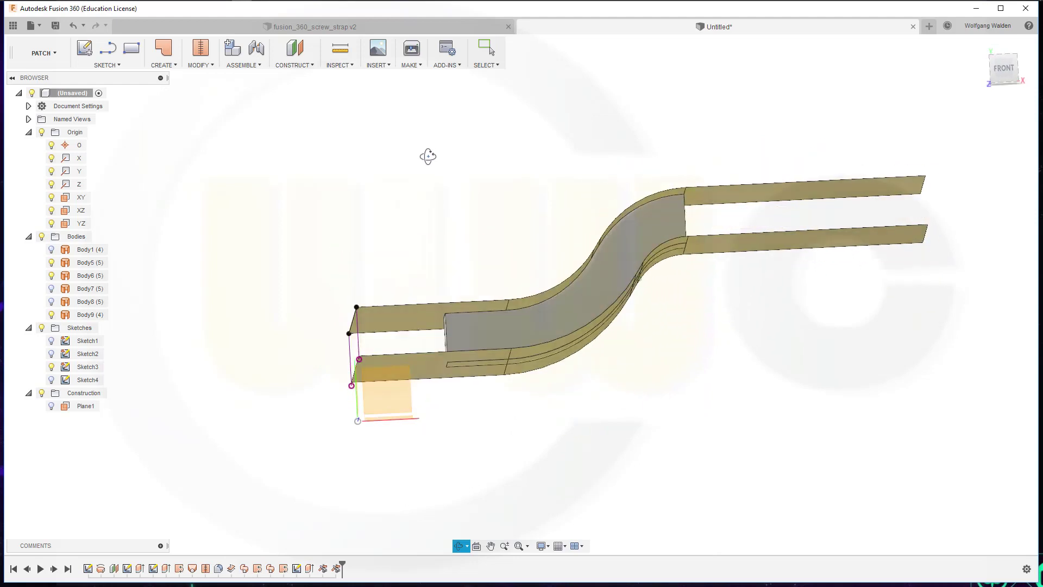
right_click(350, 157)
left_click(351, 124)
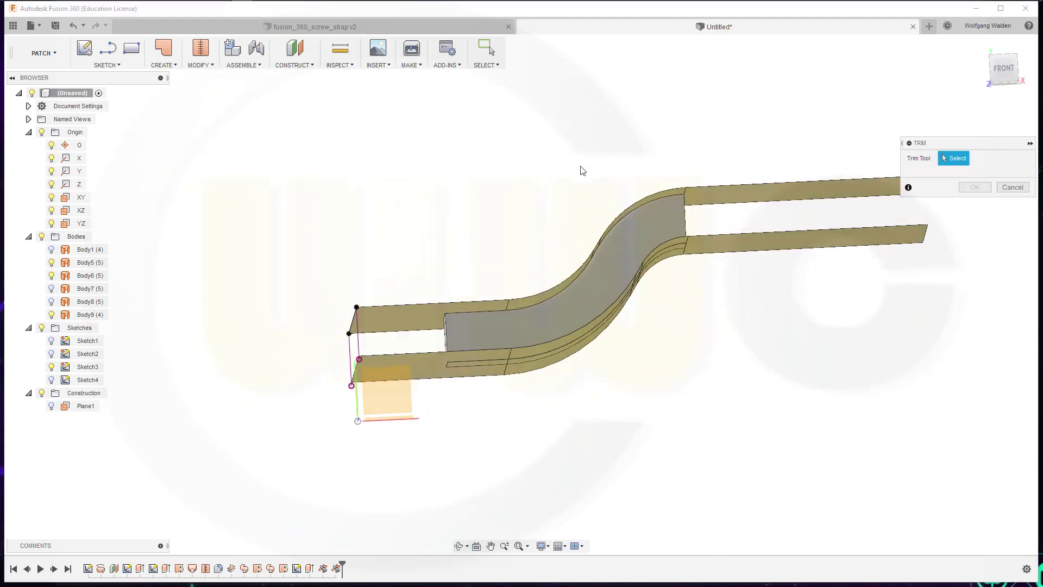
left_click(628, 260)
middle_click_drag(750, 365, 733, 349, "shift")
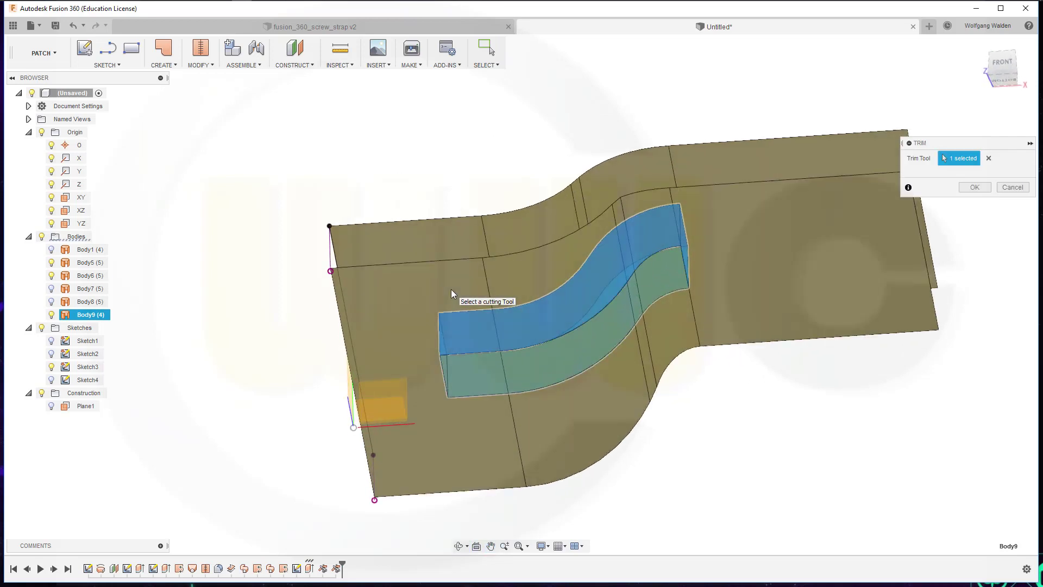
middle_click_drag(740, 436, 729, 389, "shift")
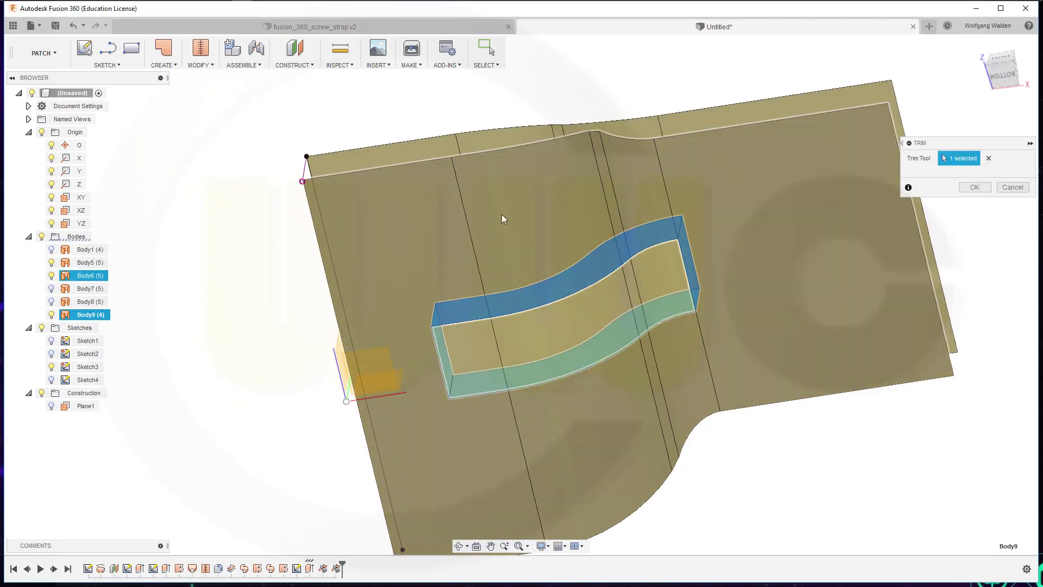
mouse_move(769, 422)
middle_mouse_down("shift")
mouse_move(736, 296)
mouse_move(750, 413)
middle_mouse_up("shift")
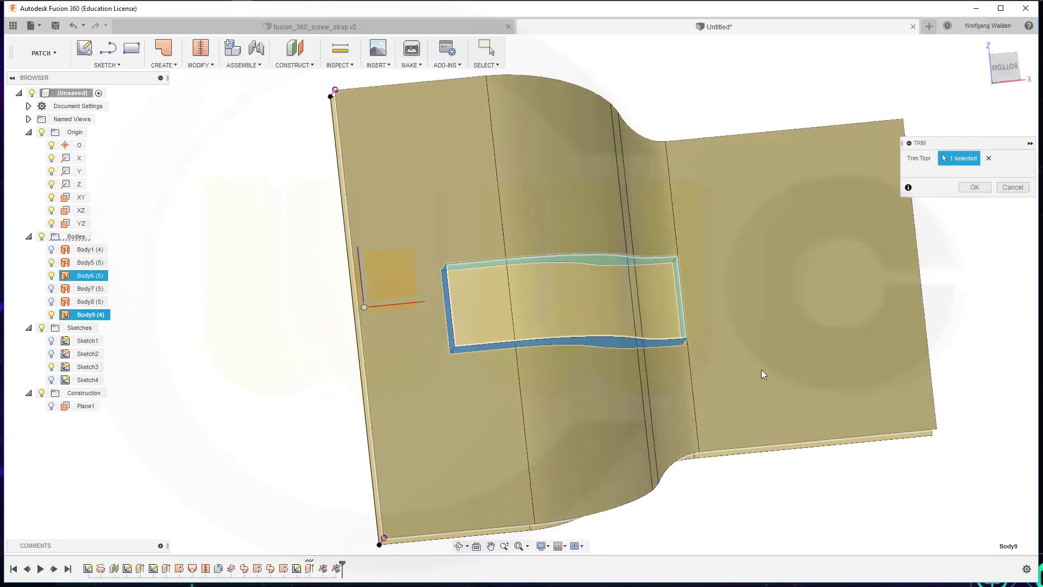
middle_click_drag(757, 272, 857, 326, "shift")
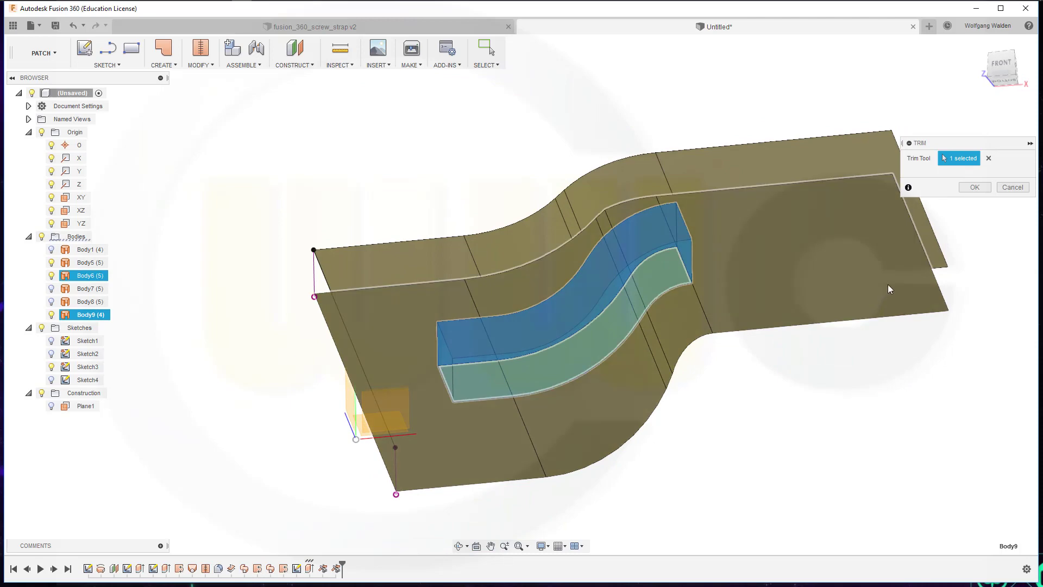
left_click(974, 186)
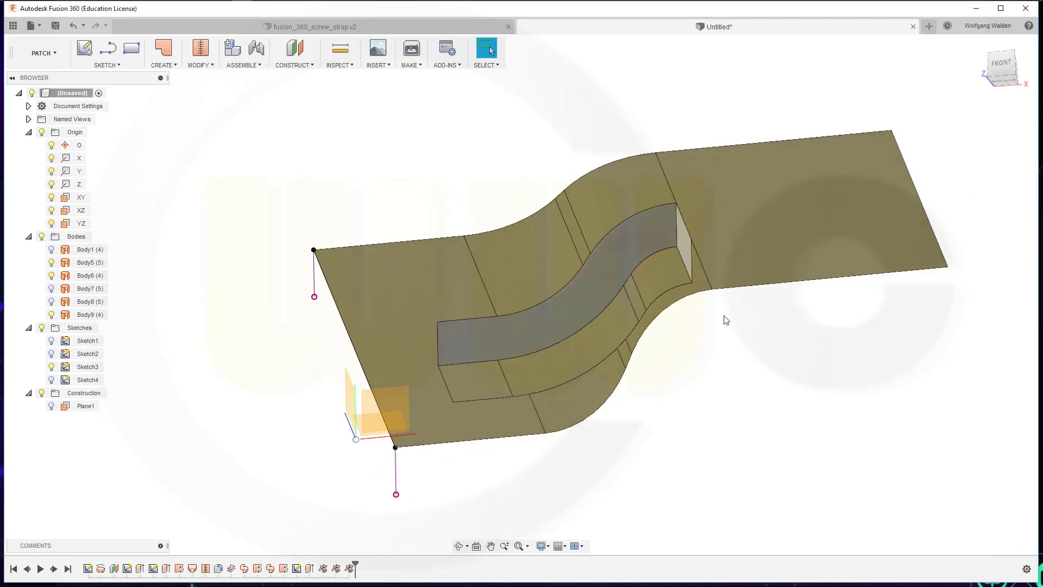
middle_click_drag(725, 321, 735, 356, "shift")
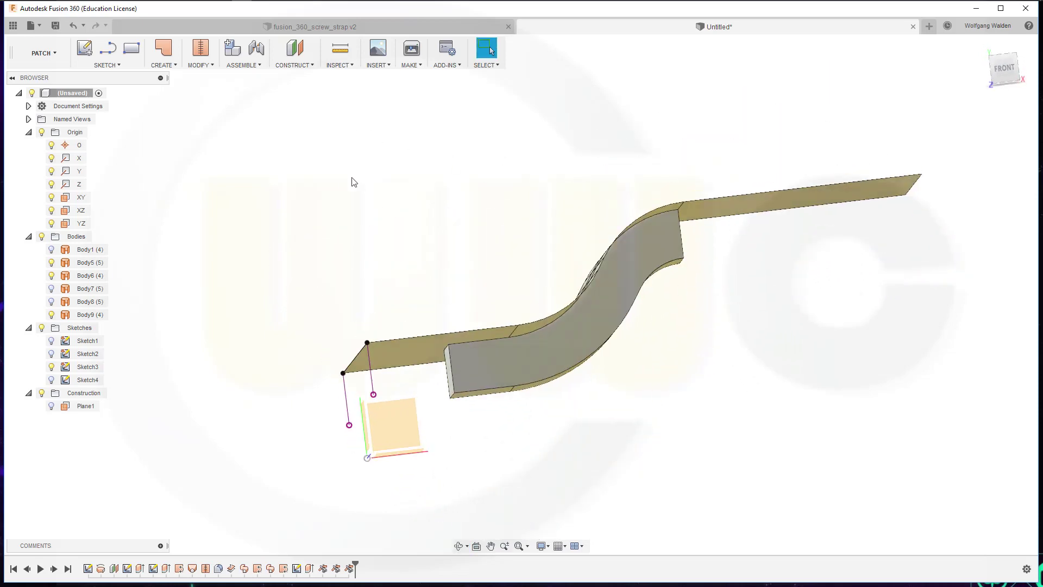
mouse_move(352, 181)
middle_mouse_down("shift")
mouse_move(404, 232)
mouse_move(371, 186)
middle_mouse_up("shift")
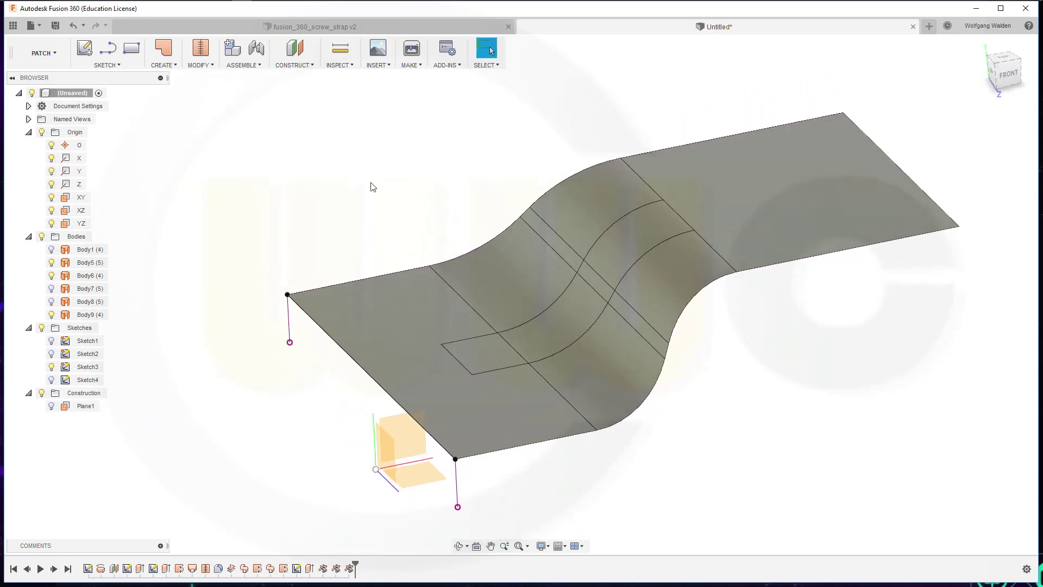
Trim the upper strap surface Body5 with the extruded walls Body9, removing the area inside the rectangle
right_click(373, 187)
left_click(373, 155)
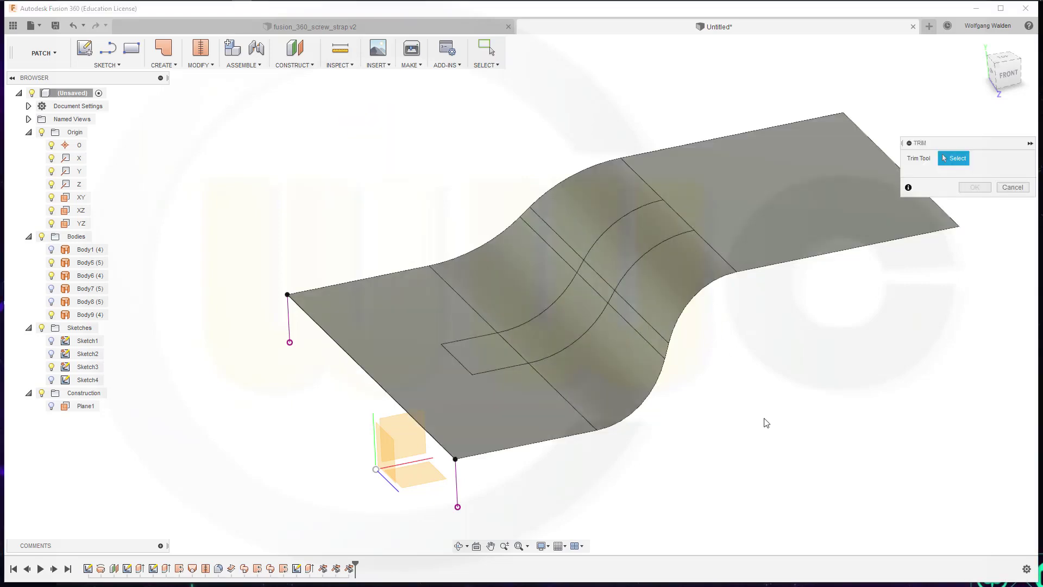
middle_click_drag(766, 423, 743, 372, "shift")
left_click(561, 335)
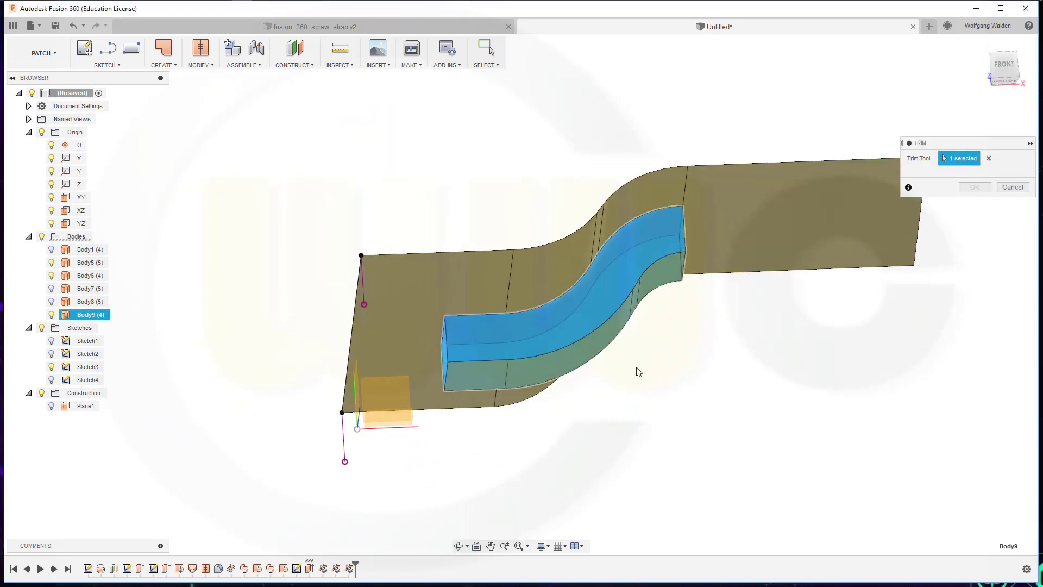
middle_click_drag(679, 392, 676, 426, "shift")
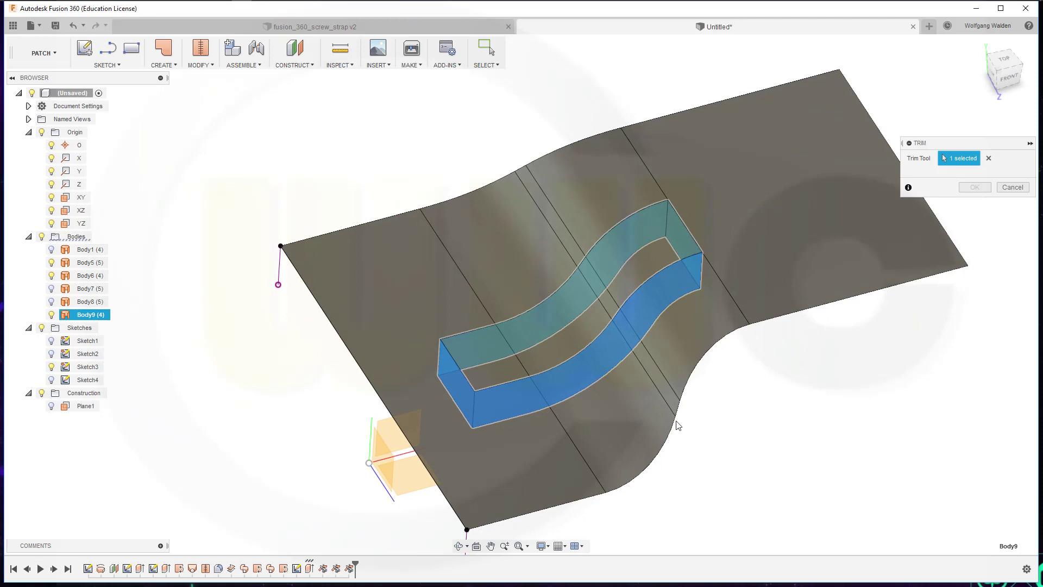
left_click(585, 320)
left_click(975, 188)
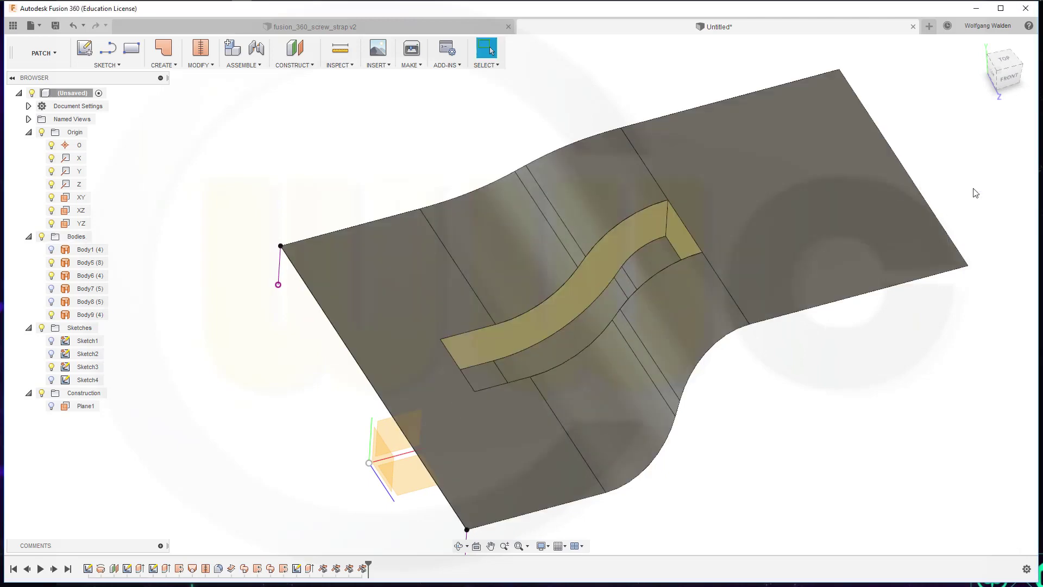
Reverse the normals of the extruded walls Body9 that enclose the slot
mouse_move(422, 174)
middle_mouse_down("shift")
mouse_move(435, 223)
mouse_move(432, 170)
middle_mouse_up("shift")
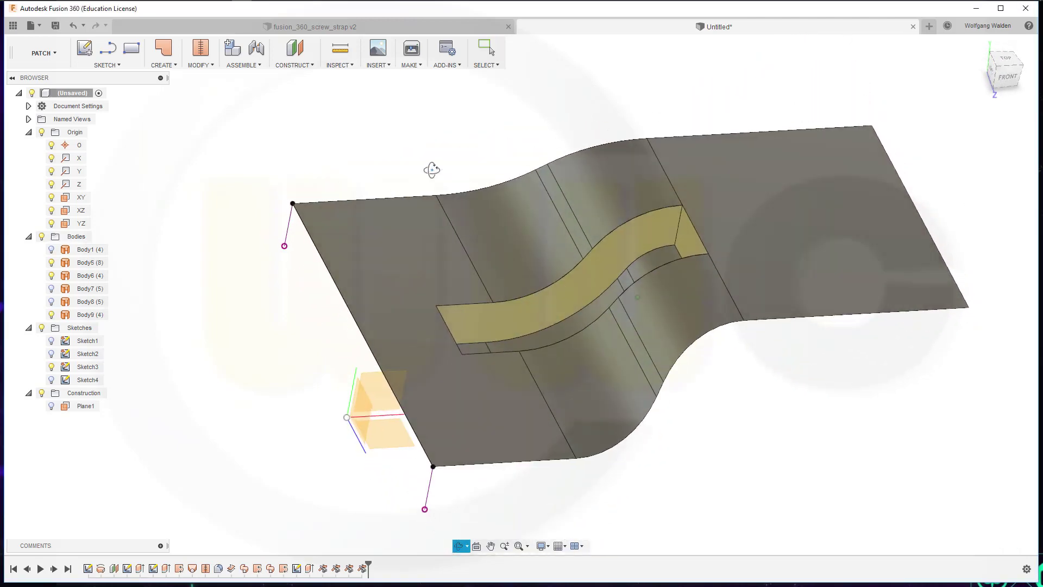
key("Escape")
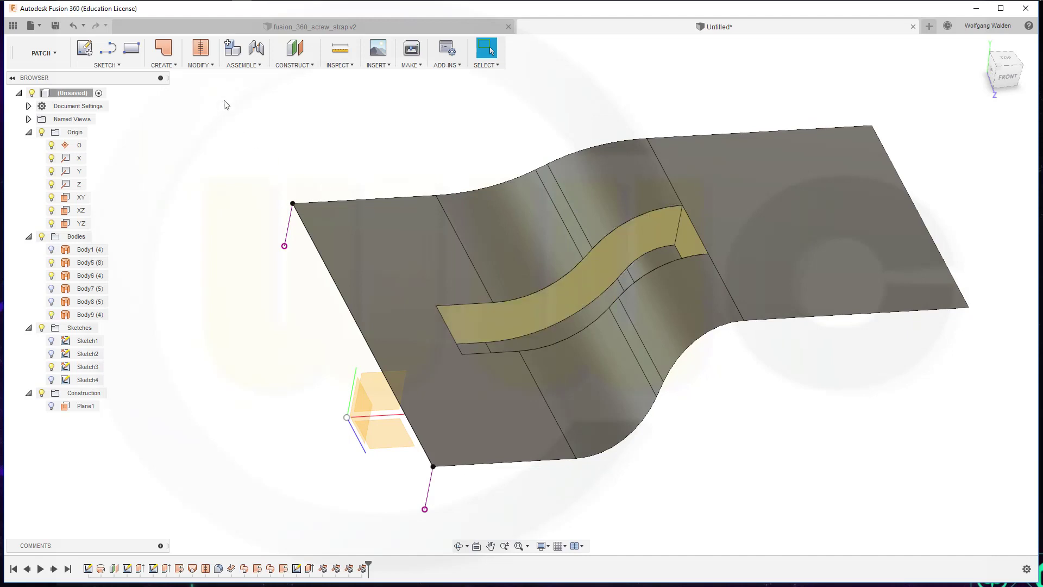
left_click(211, 68)
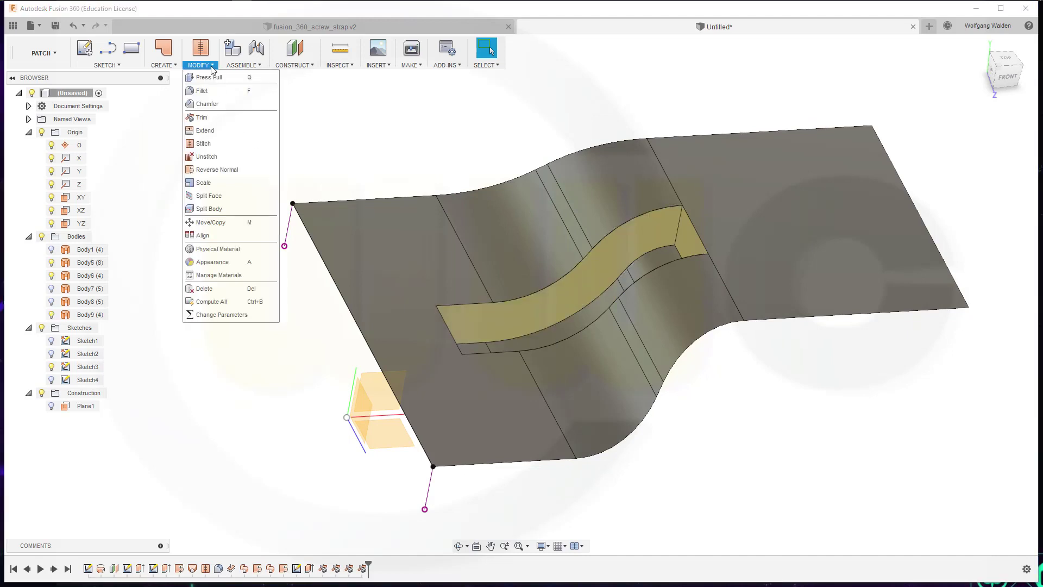
left_click(215, 168)
left_click(521, 313)
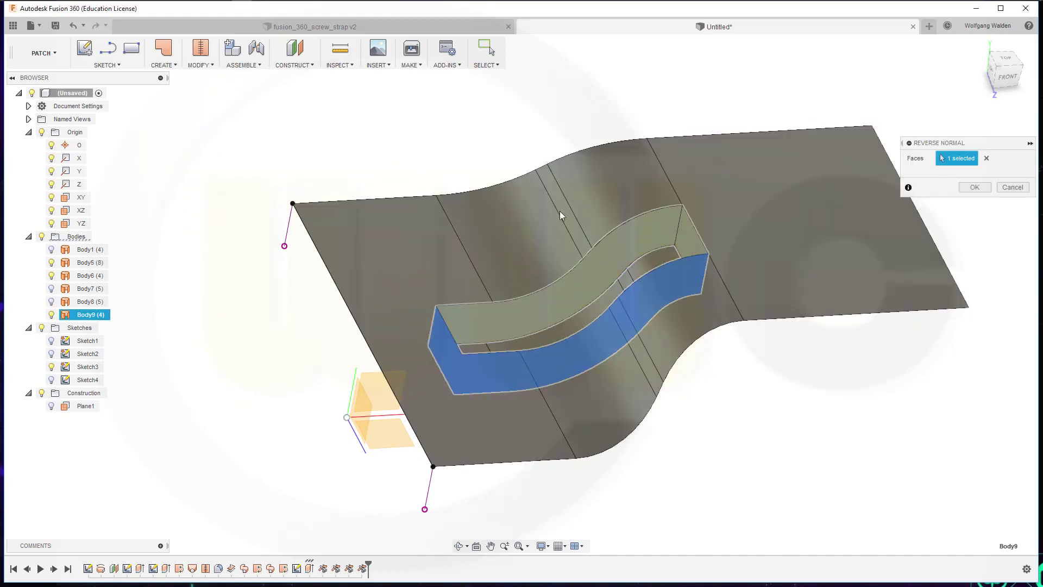
left_click(975, 189)
Show the cup body Body1 again together with the strap and slot surfaces
middle_click_drag(851, 269, 435, 343, "shift")
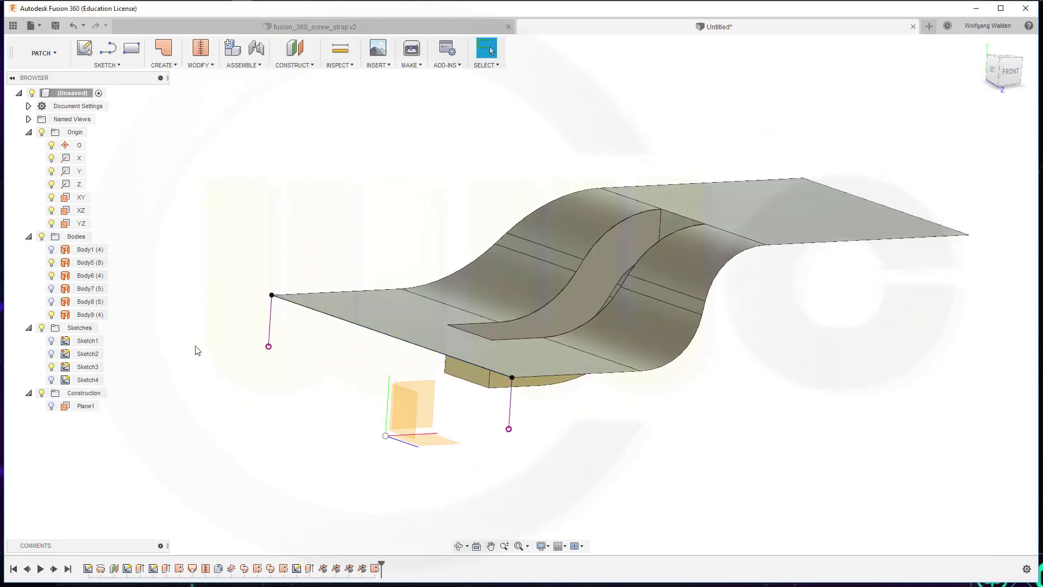
middle_click_drag(219, 332, 214, 354, "shift")
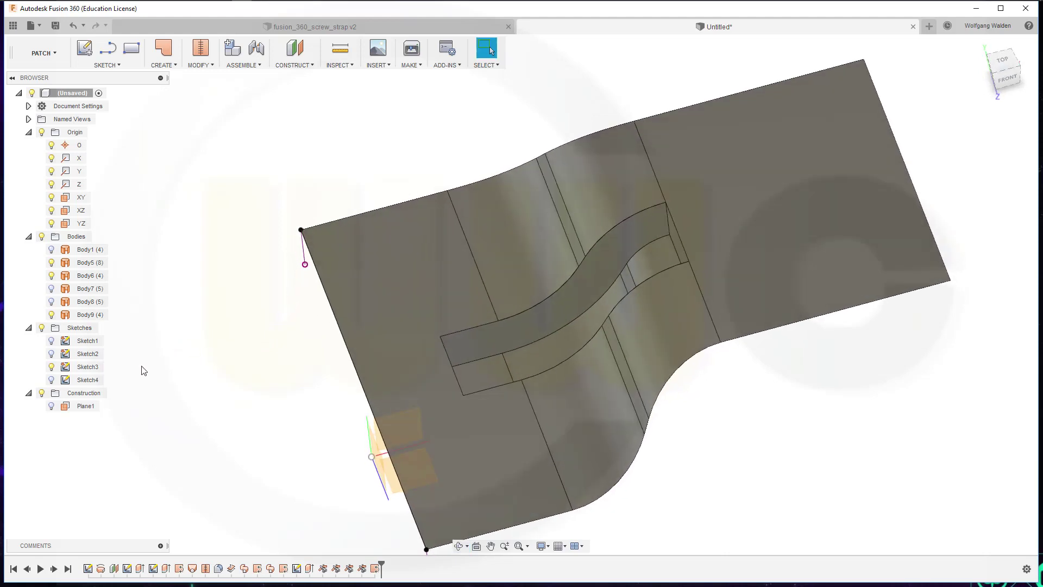
left_click(51, 250)
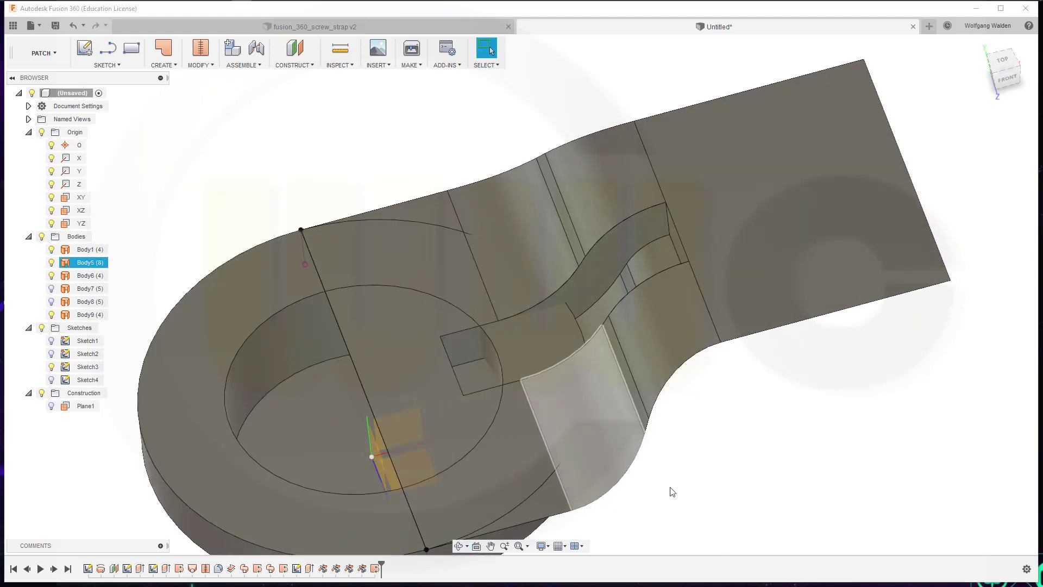
middle_click_drag(670, 489, 770, 412, "shift")
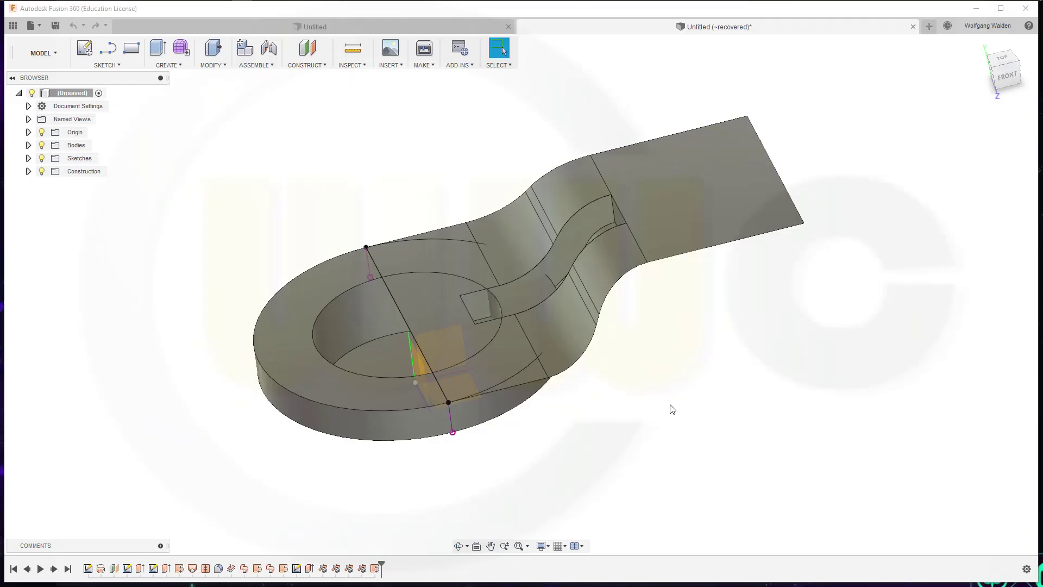
middle_click_drag(670, 408, 691, 419, "shift")
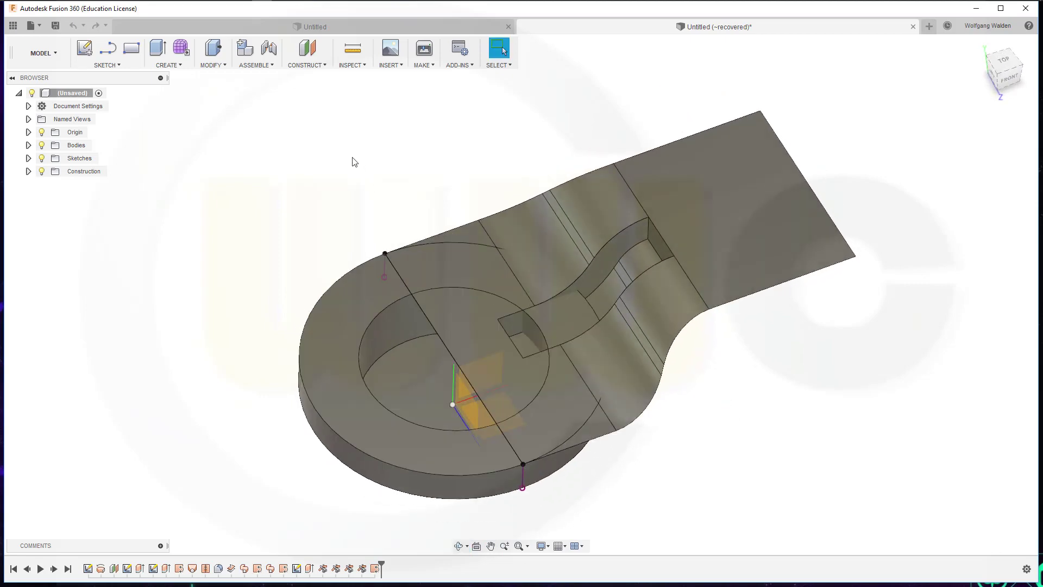
Switch to the Patch workspace and trim the slot surfaces with the cup Body1, removing the portion that reaches into the cup's bore
left_click(57, 54)
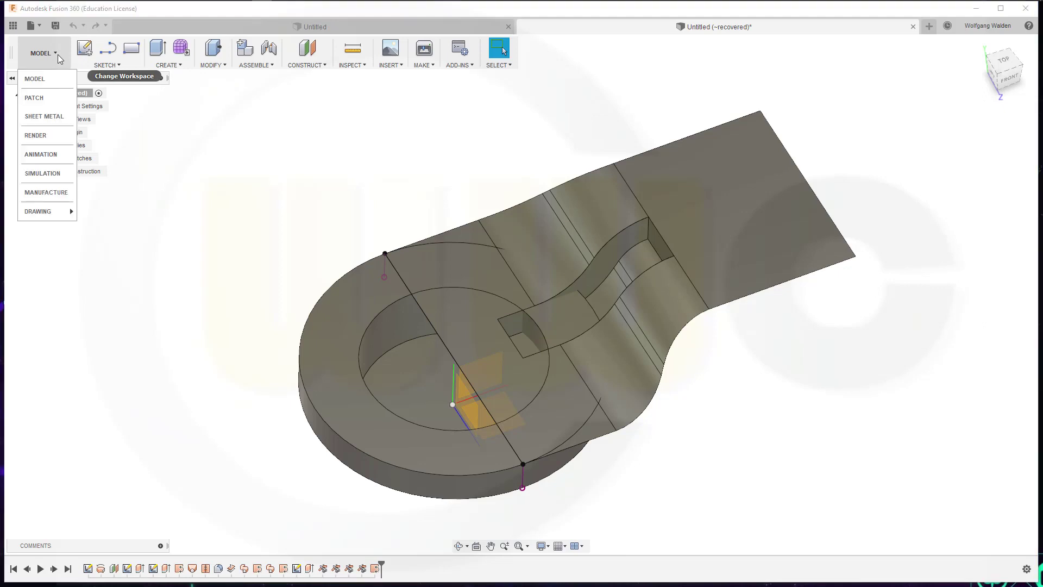
left_click(33, 99)
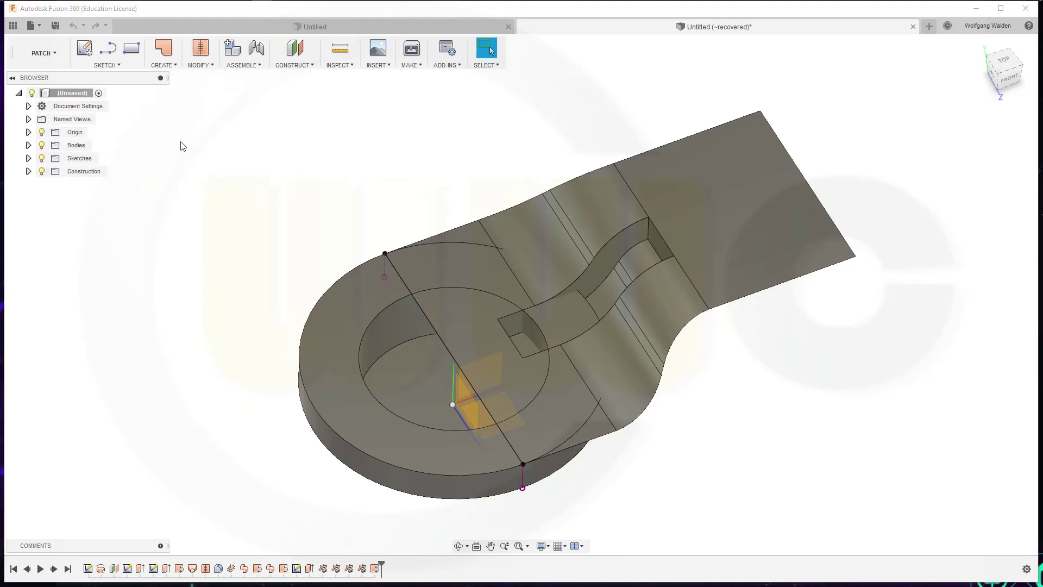
left_click(212, 65)
left_click(218, 117)
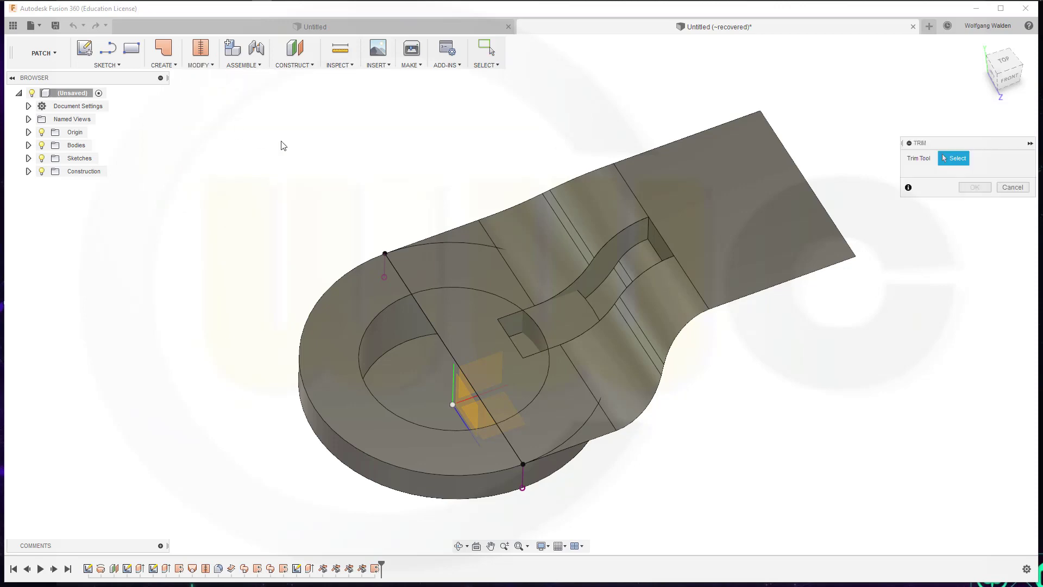
middle_click_drag(759, 439, 773, 456, "shift")
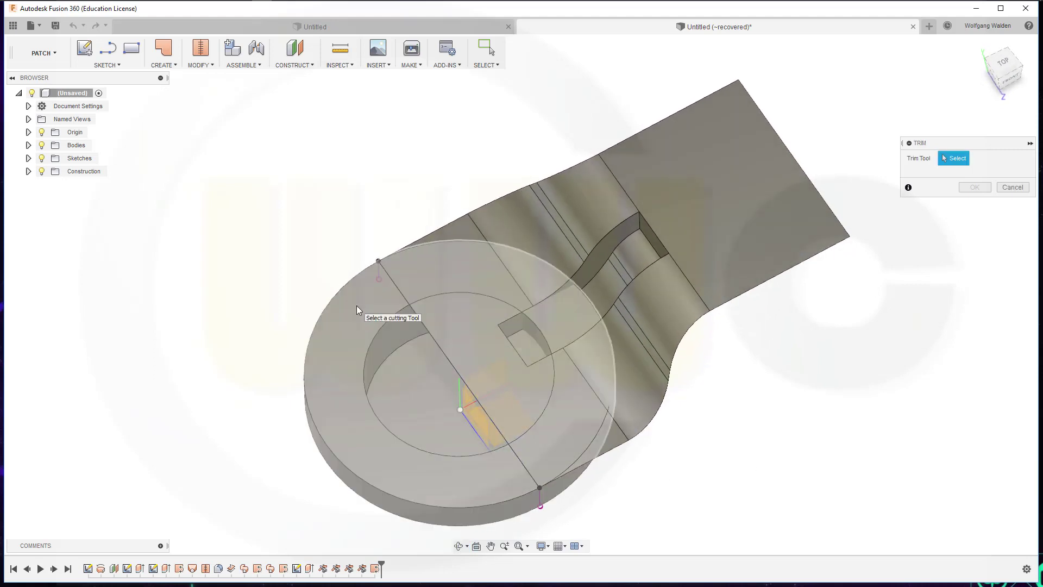
left_click(349, 309)
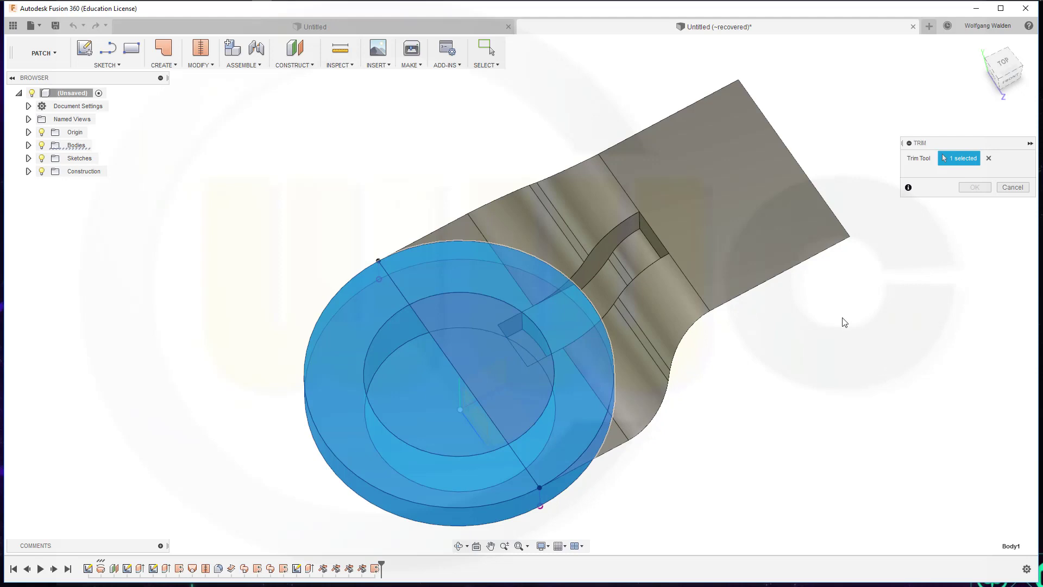
left_click(510, 329)
left_click(974, 187)
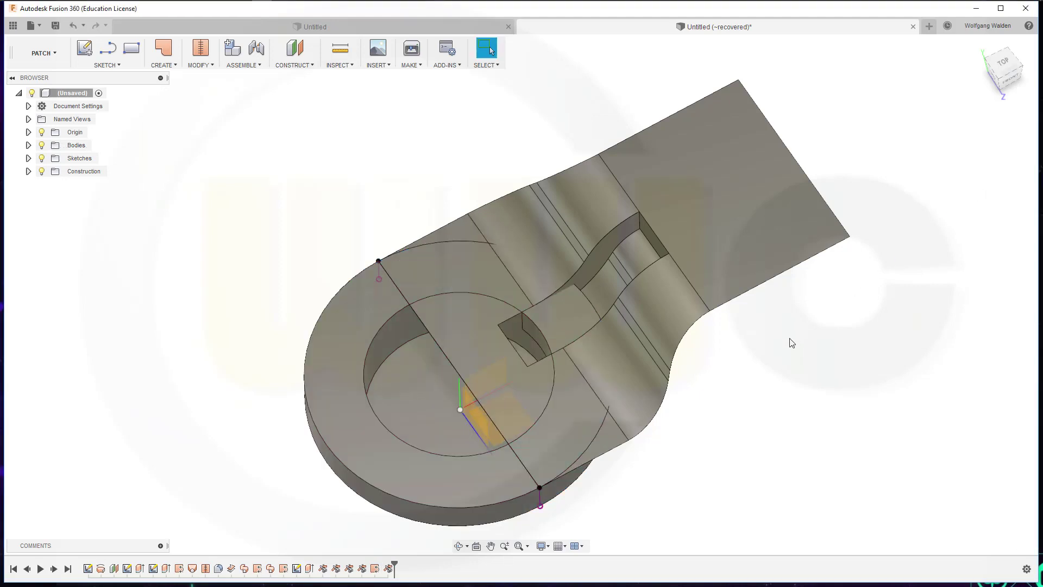
Stitch the slot's side walls and its curved floor strip into one surface with a 0.10 mm tolerance
mouse_move(761, 392)
middle_mouse_down("shift")
mouse_move(762, 377)
mouse_move(758, 394)
middle_mouse_up("shift")
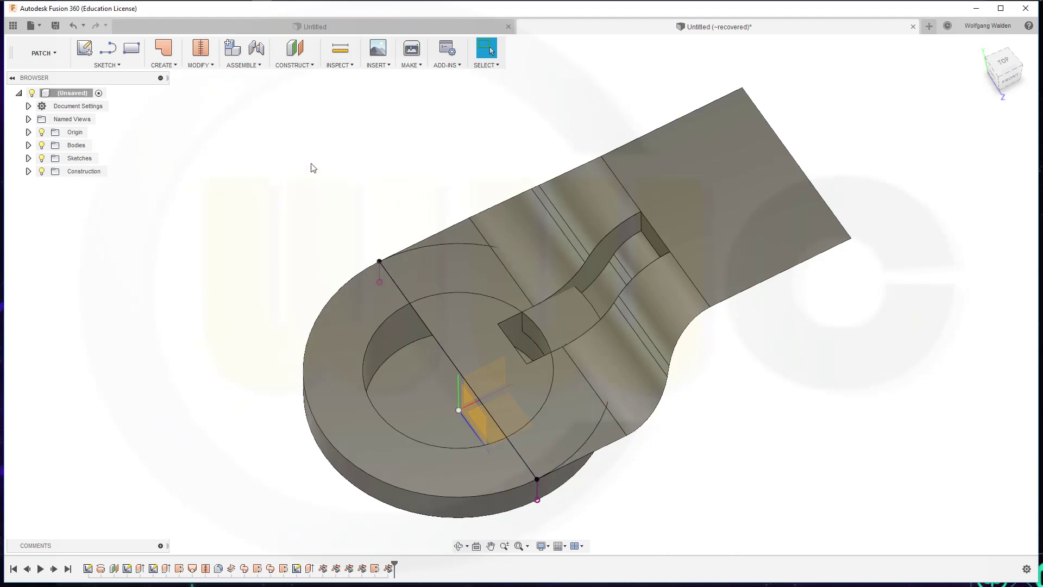
left_click(209, 66)
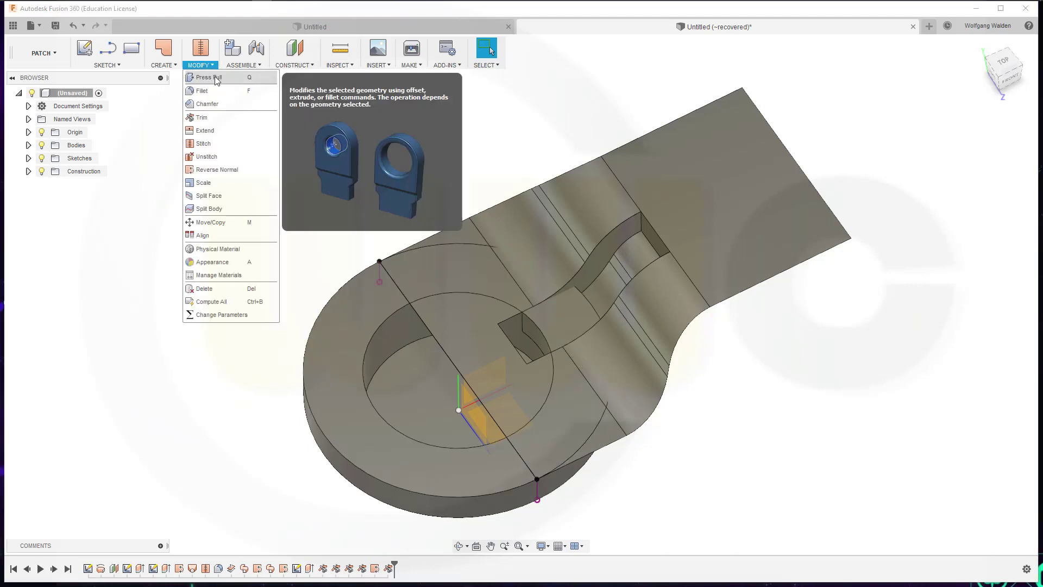
left_click(210, 143)
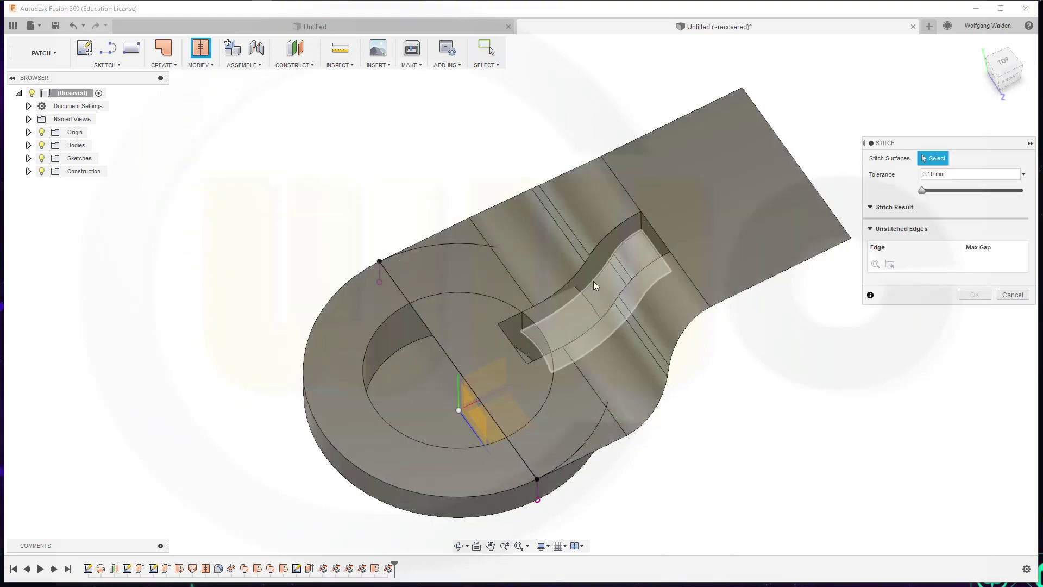
left_click(594, 266)
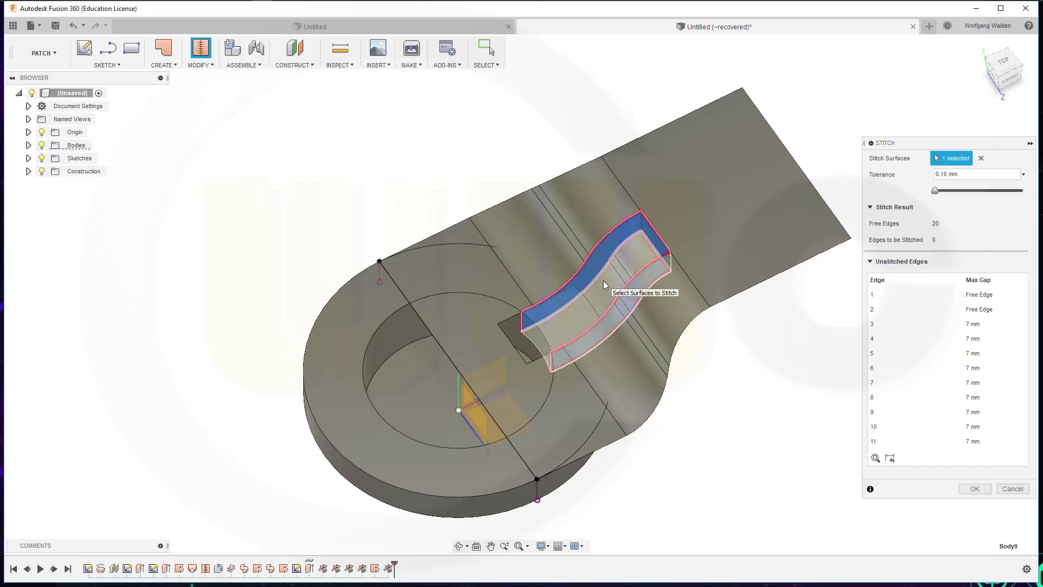
left_click(980, 475)
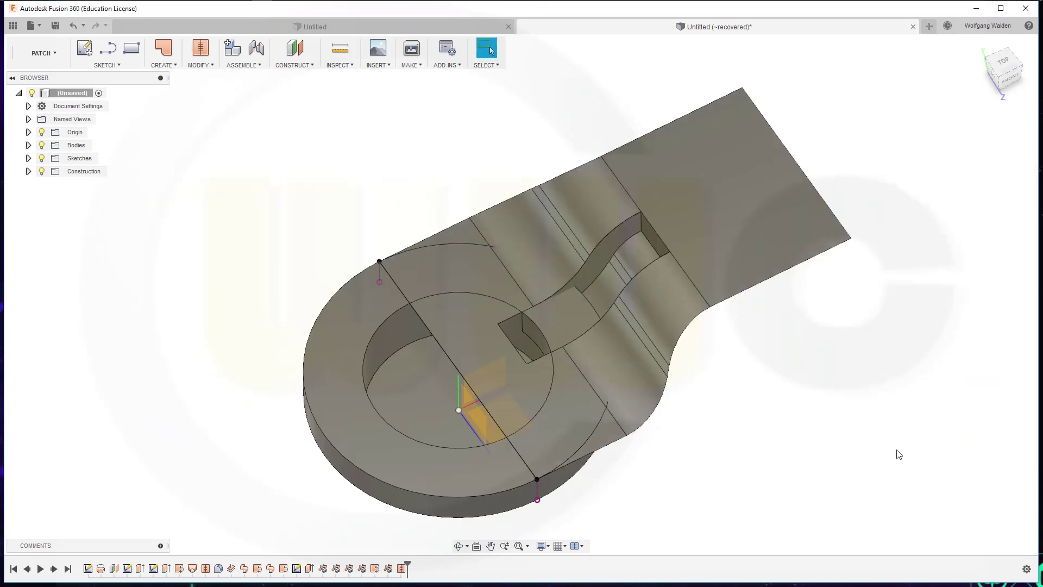
Trim the cup with the stitched slot surface, removing the part of the cup's top face that covers the slot
middle_click_drag(743, 417, 752, 424, "shift")
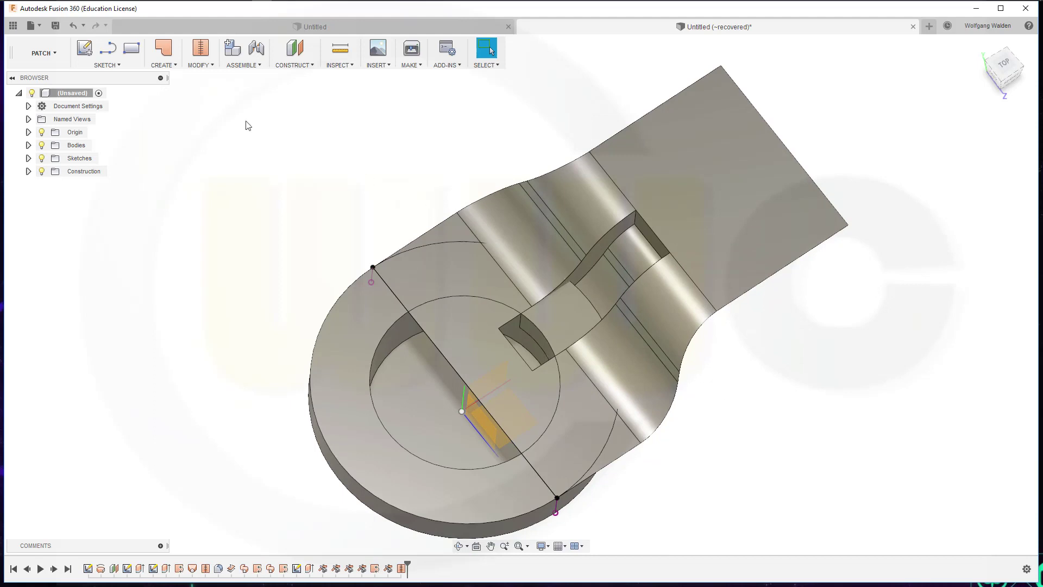
left_click(211, 70)
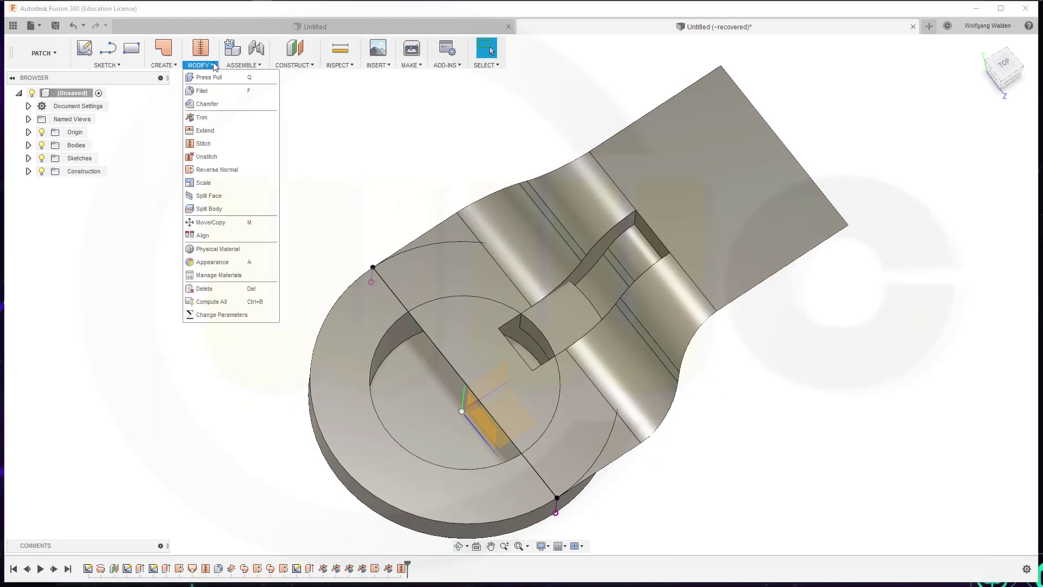
left_click(208, 116)
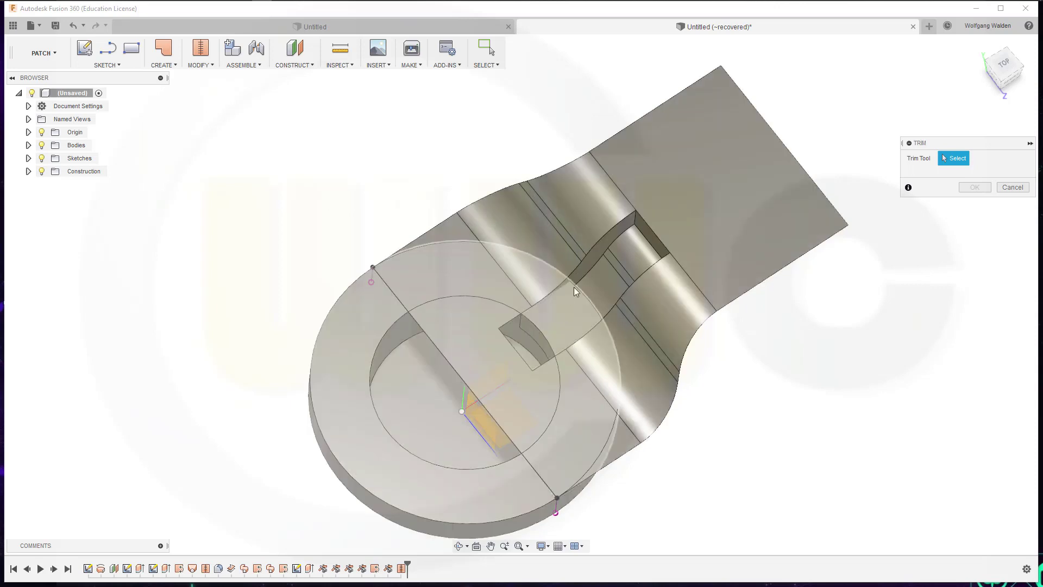
left_click(612, 285)
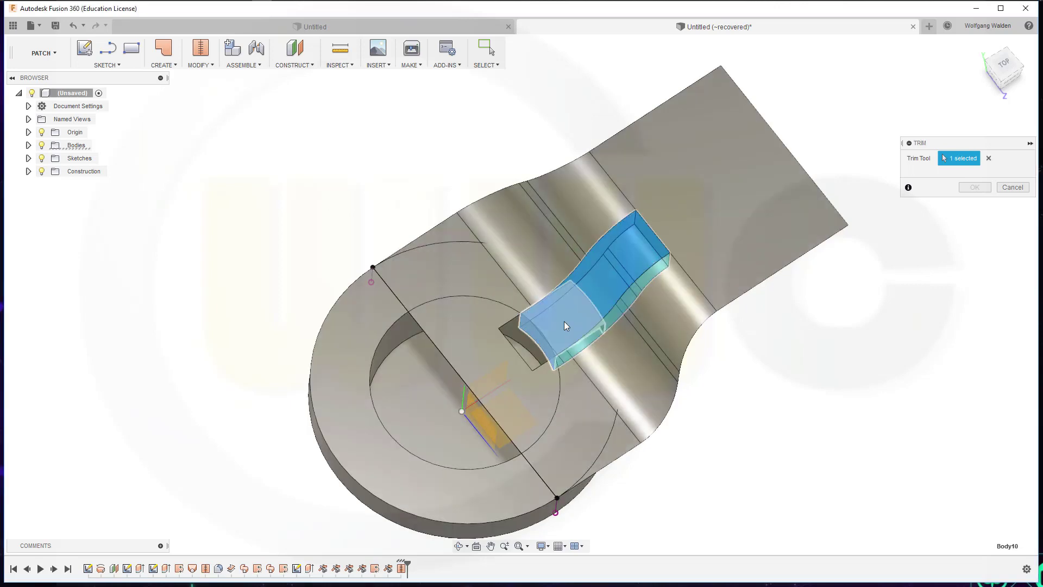
left_click(564, 321)
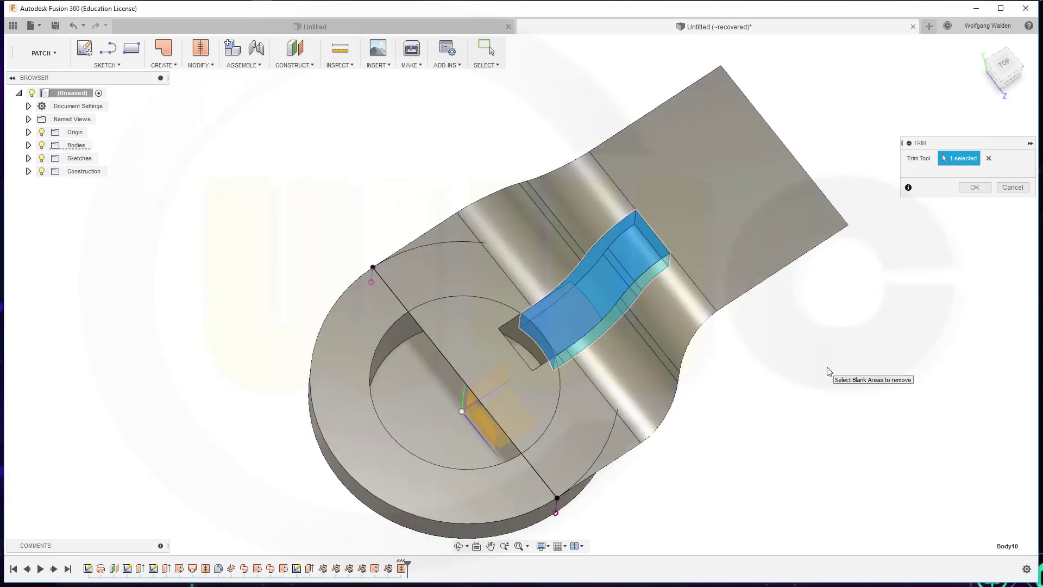
left_click(974, 187)
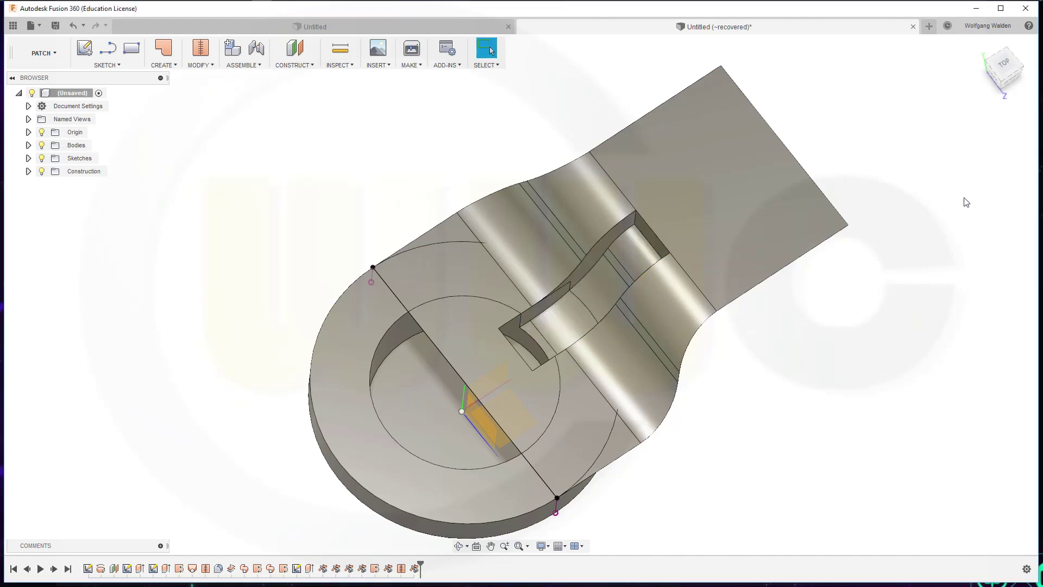
Trim the upper strap surface with the cup Body1, removing the portion that covers the cup's bore
middle_click_drag(826, 396, 792, 376, "shift")
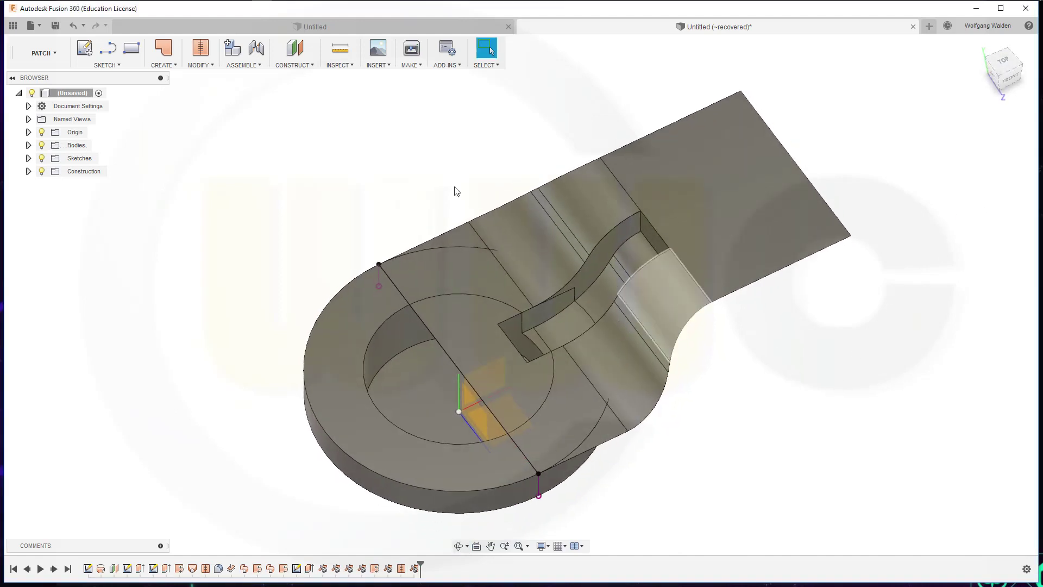
right_click(263, 141)
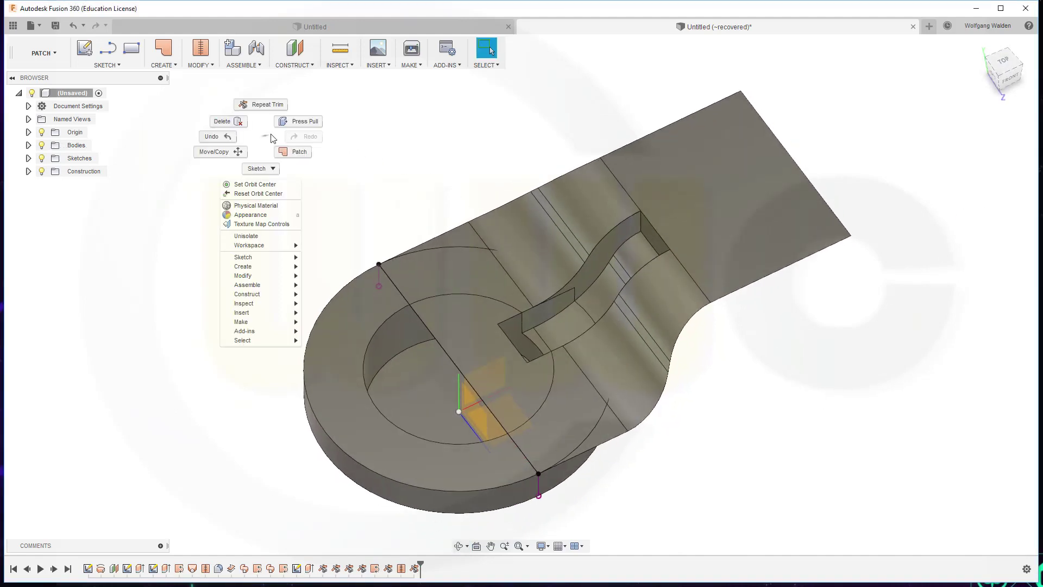
left_click(270, 102)
left_click(338, 340)
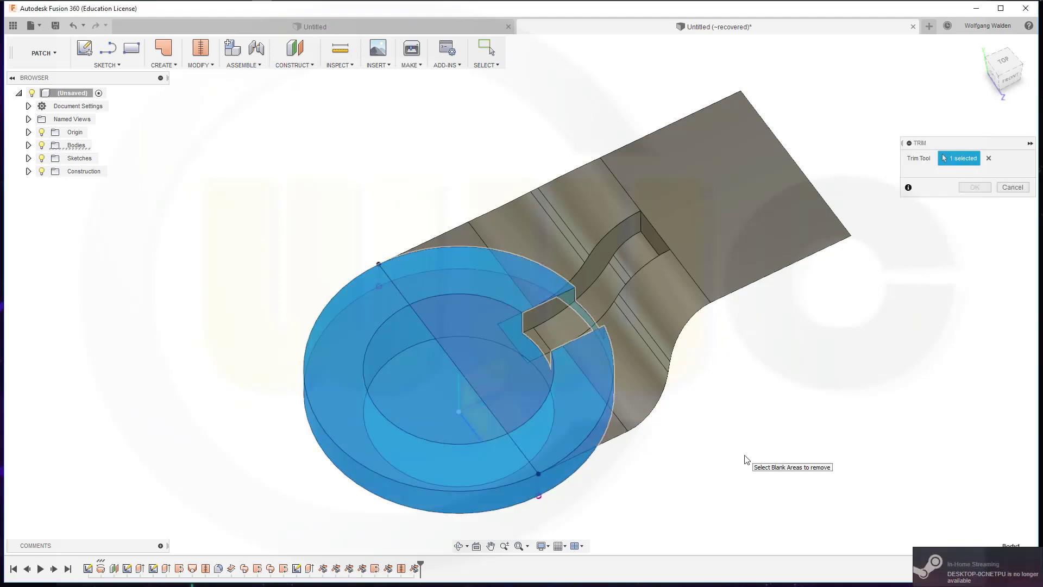
left_click(518, 376)
left_click(974, 187)
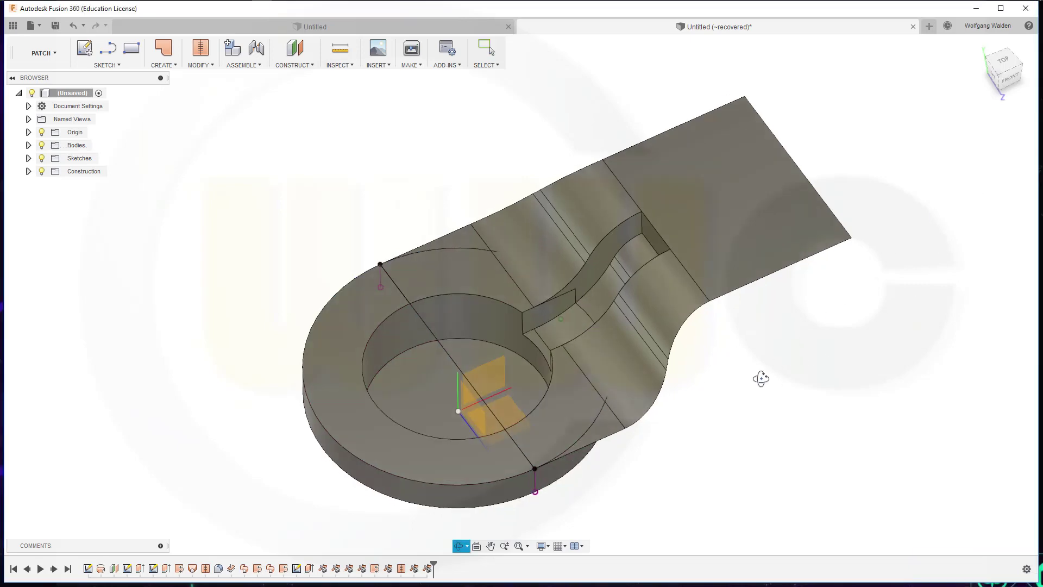
mouse_move(759, 377)
middle_mouse_down("shift")
mouse_move(763, 341)
mouse_move(764, 365)
middle_mouse_up("shift")
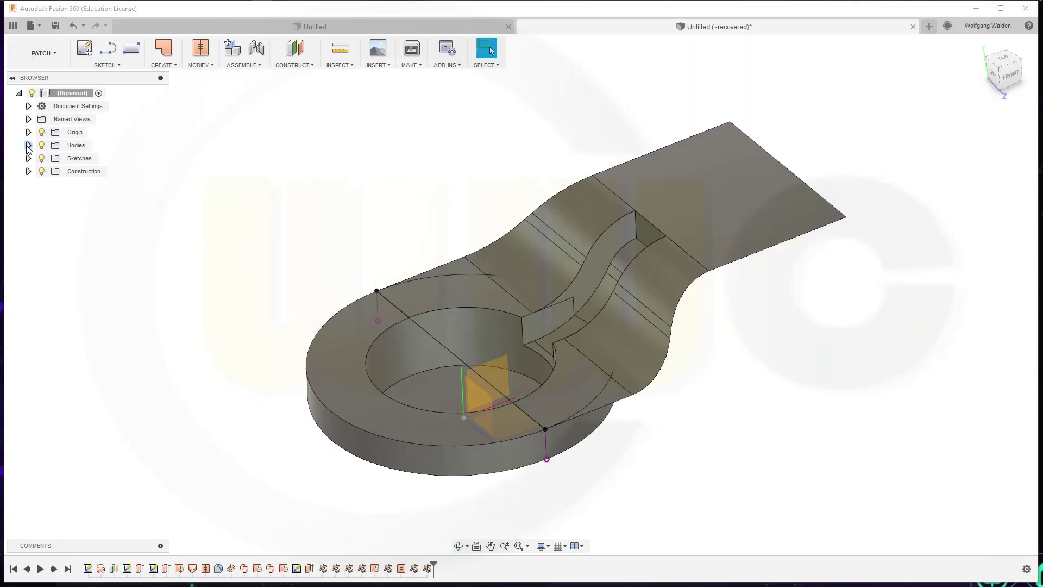
Show the hidden strap side wall surfaces Body7 and Body8
left_click(29, 146)
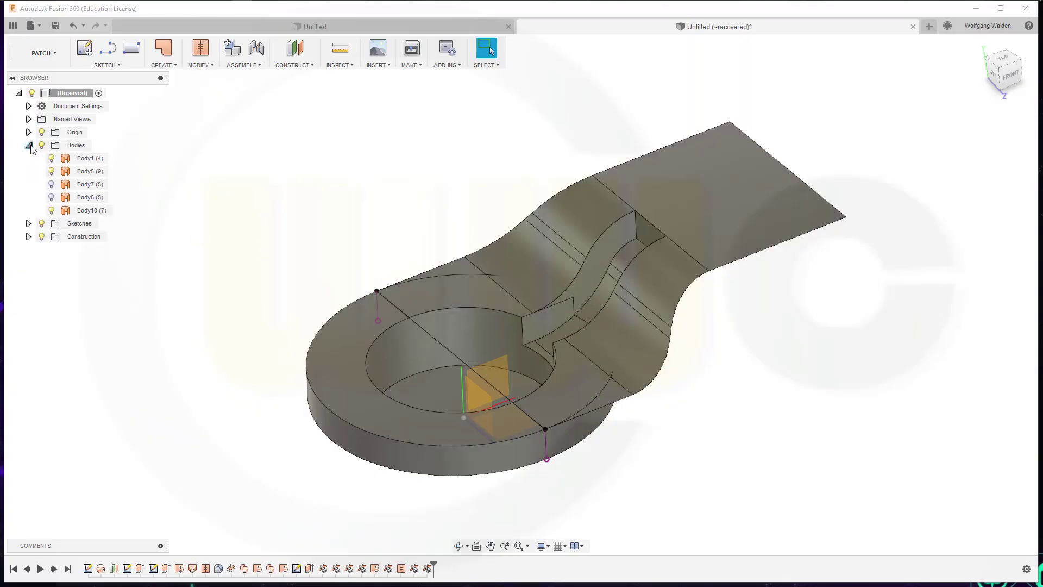
left_click(50, 184)
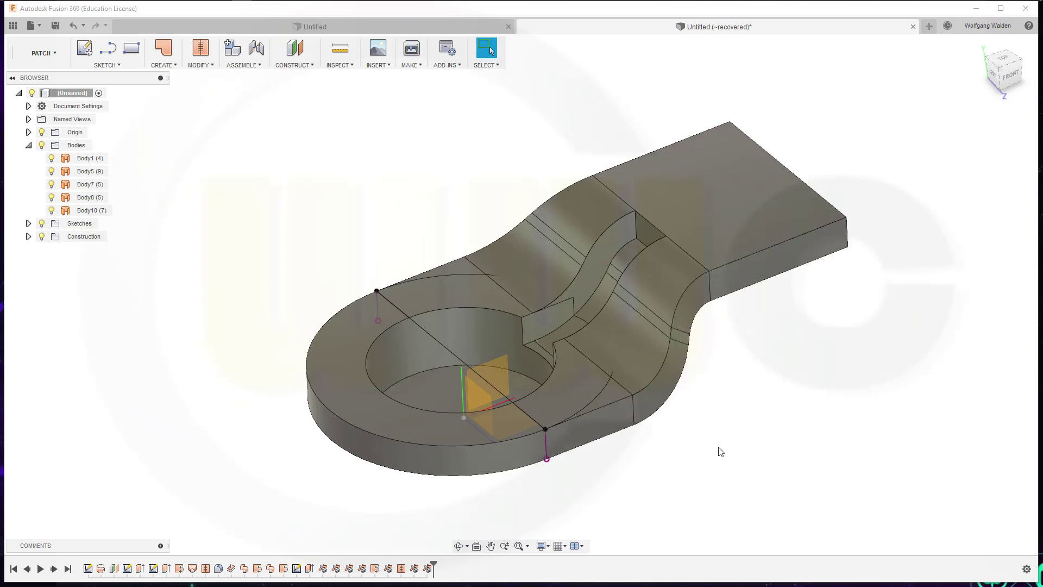
mouse_move(675, 428)
middle_mouse_down("shift")
mouse_move(687, 449)
mouse_move(692, 436)
middle_mouse_up("shift")
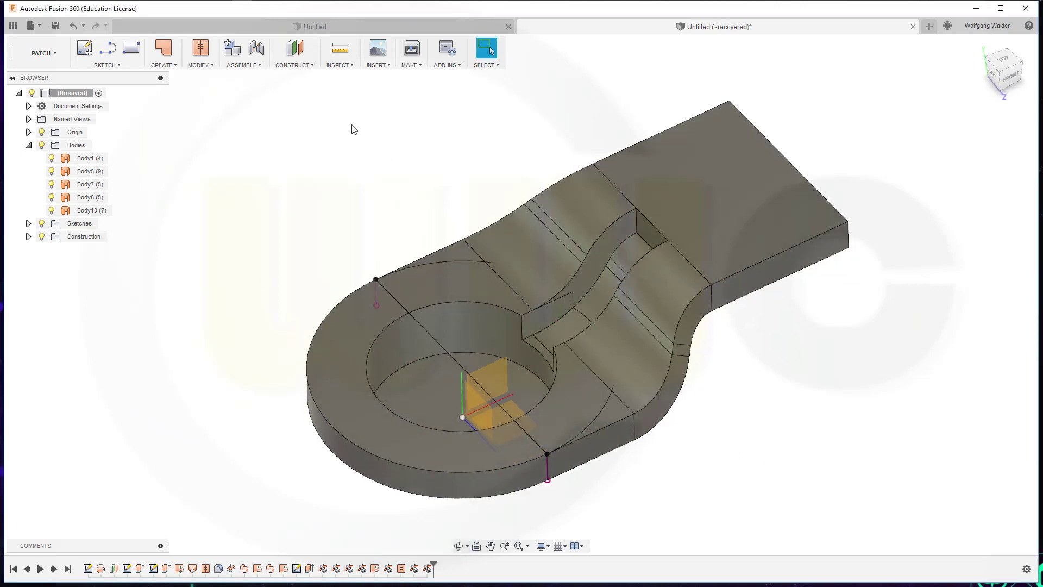
Stitch the upper strap surface, the slot surface and both side walls into one surface with a 0.10 mm tolerance
left_click(209, 65)
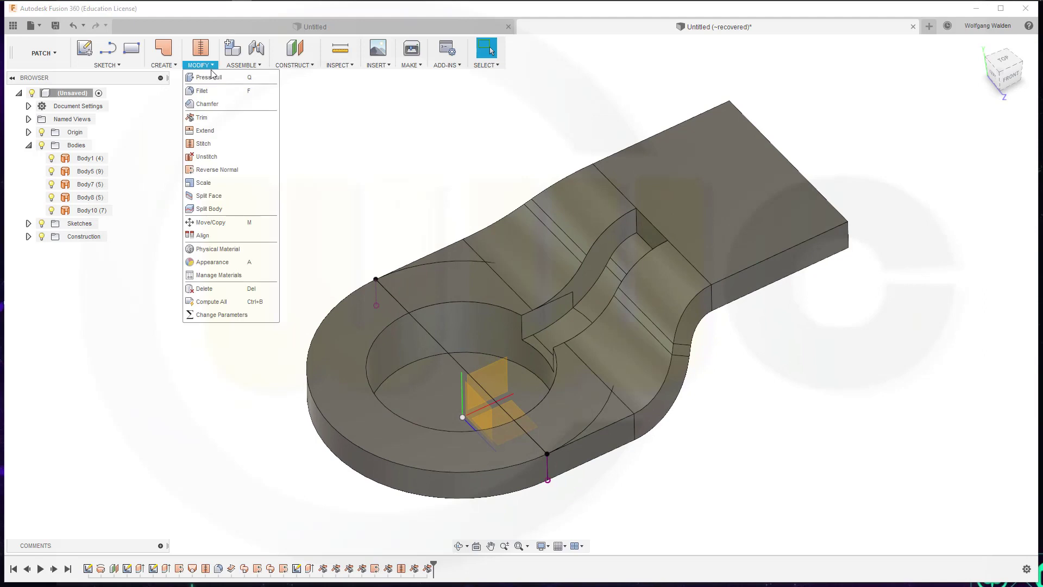
left_click(204, 143)
left_click(726, 236)
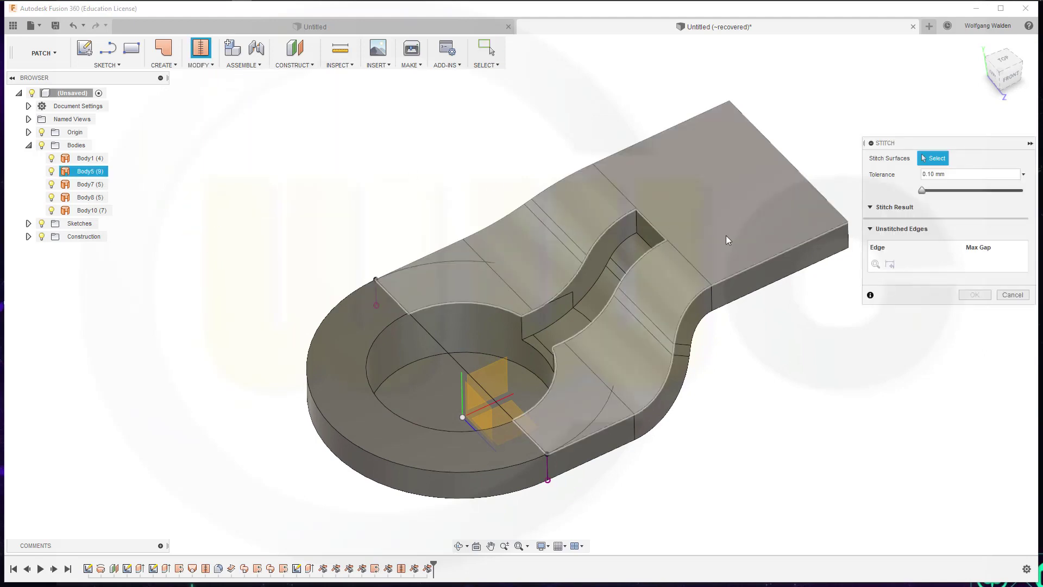
left_click(649, 239)
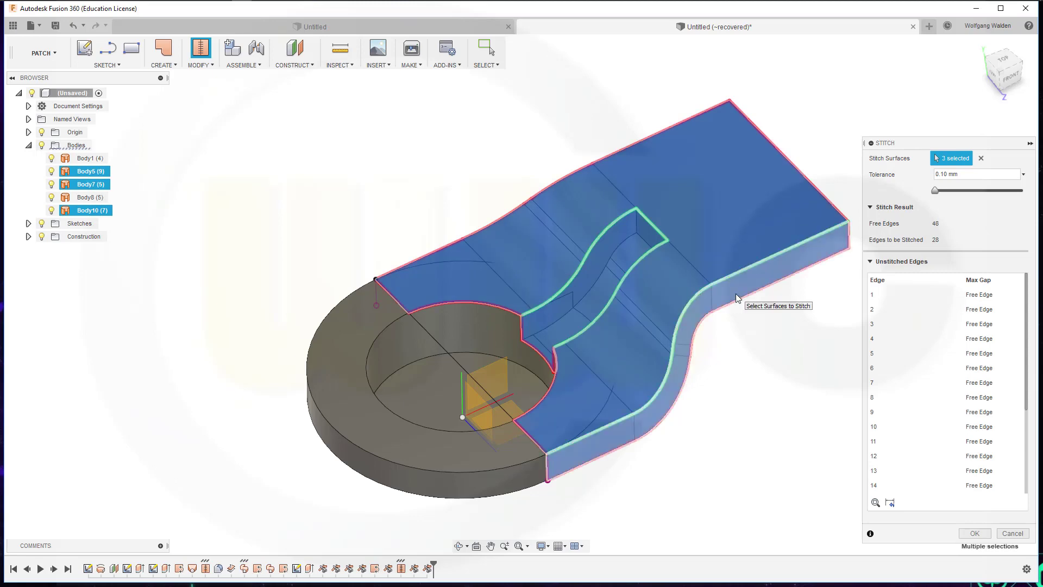
left_click(737, 296)
middle_click_drag(420, 251, 484, 279, "shift")
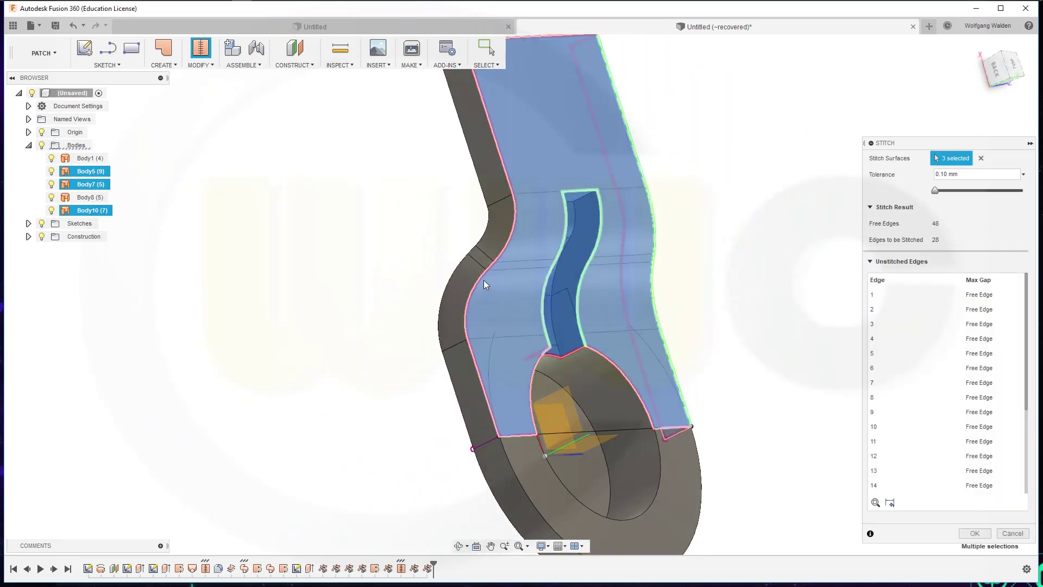
left_click(479, 275)
middle_click_drag(795, 360, 706, 326, "shift")
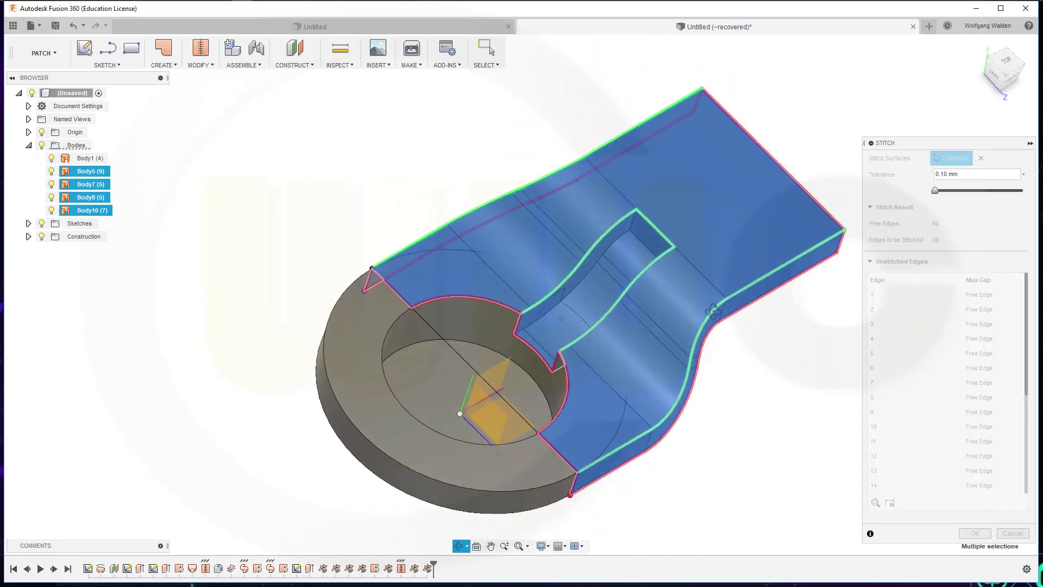
left_click(974, 534)
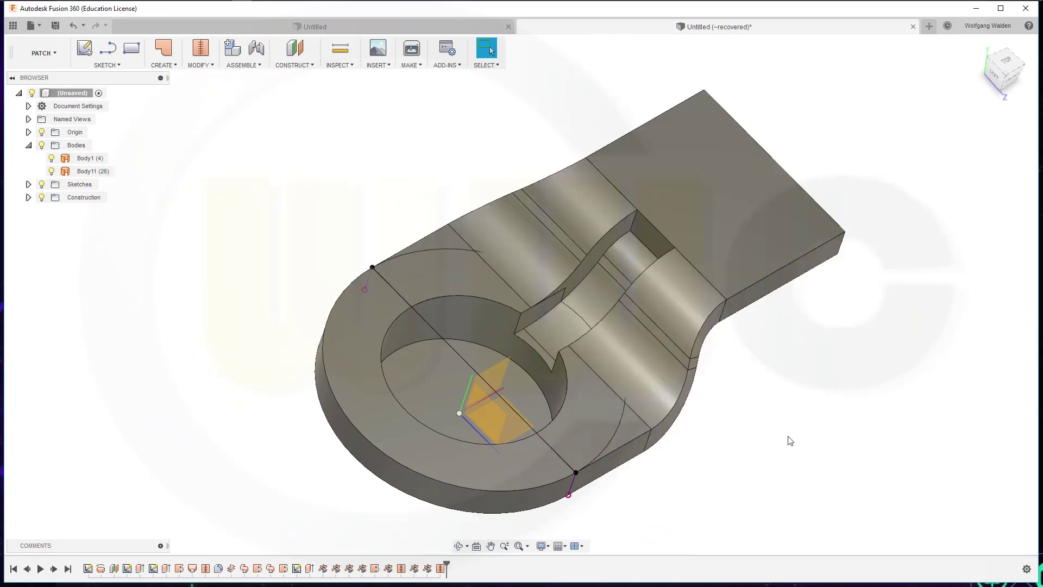
Trim the cup with the stitched strap Body11, removing the part of the cup's outer wall that lies inside the strap
middle_click_drag(756, 420, 743, 382, "shift")
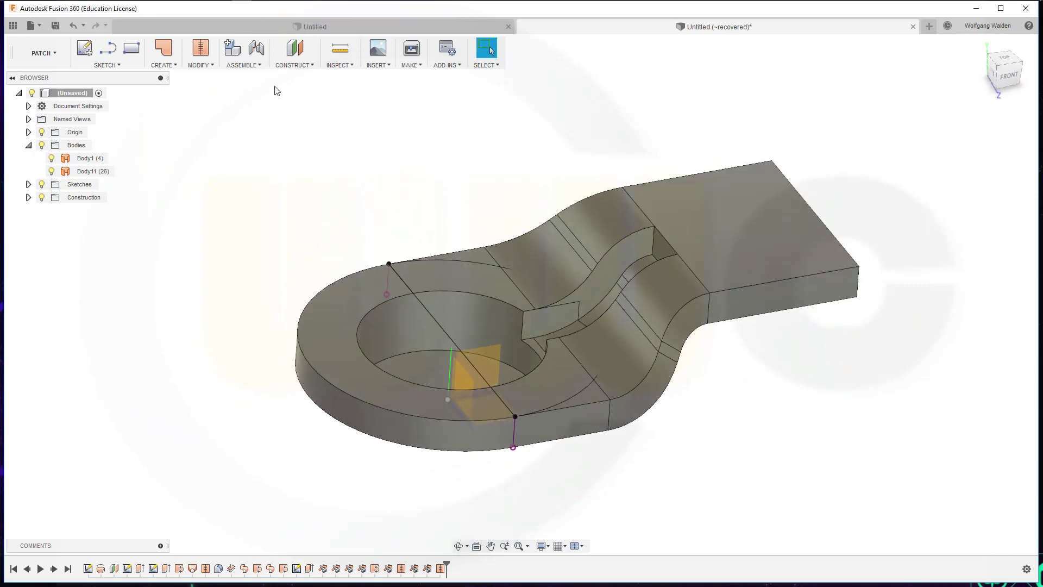
right_click(285, 130)
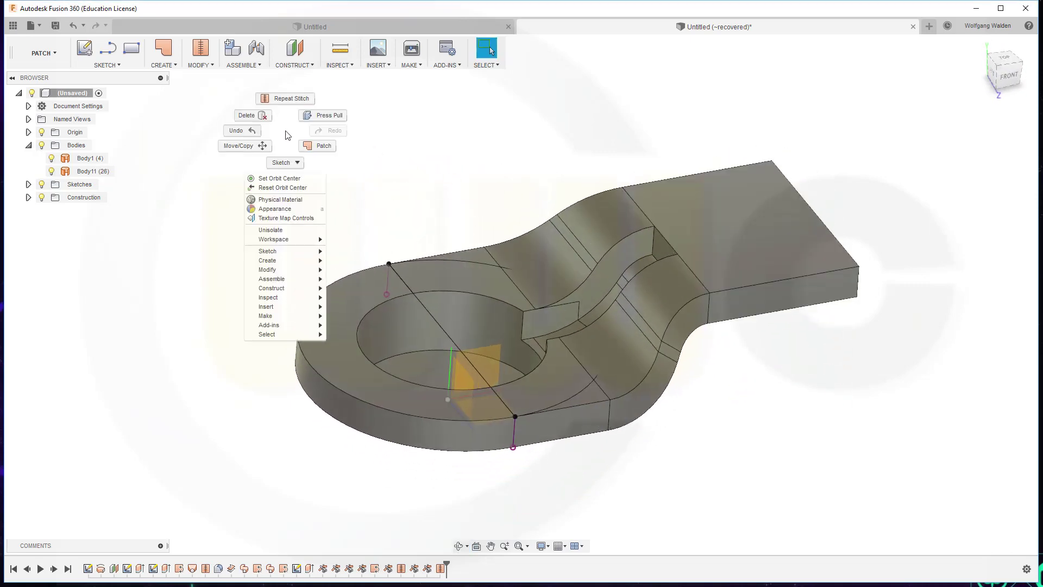
left_click(430, 171)
left_click(210, 69)
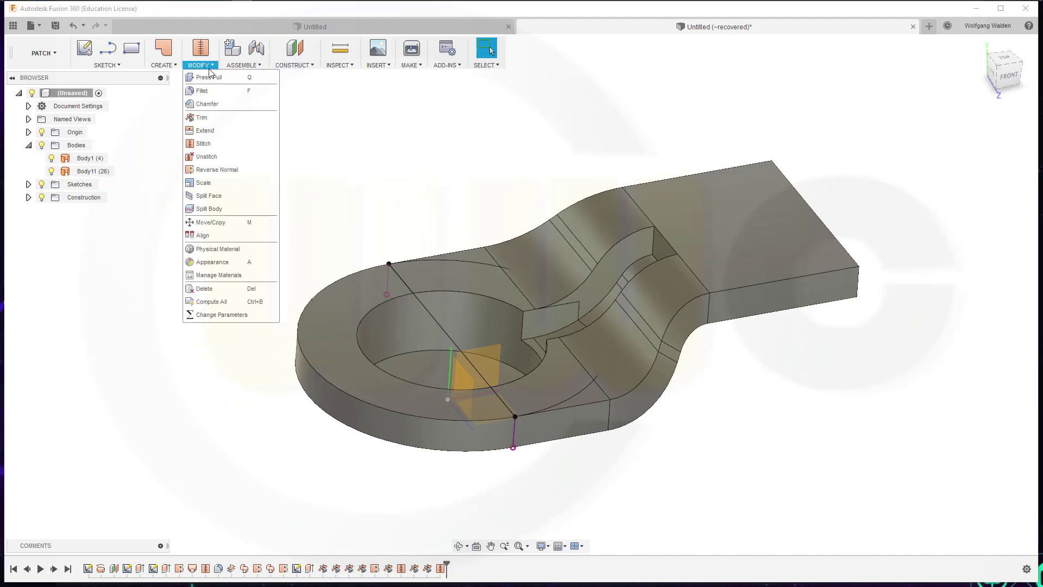
left_click(214, 112)
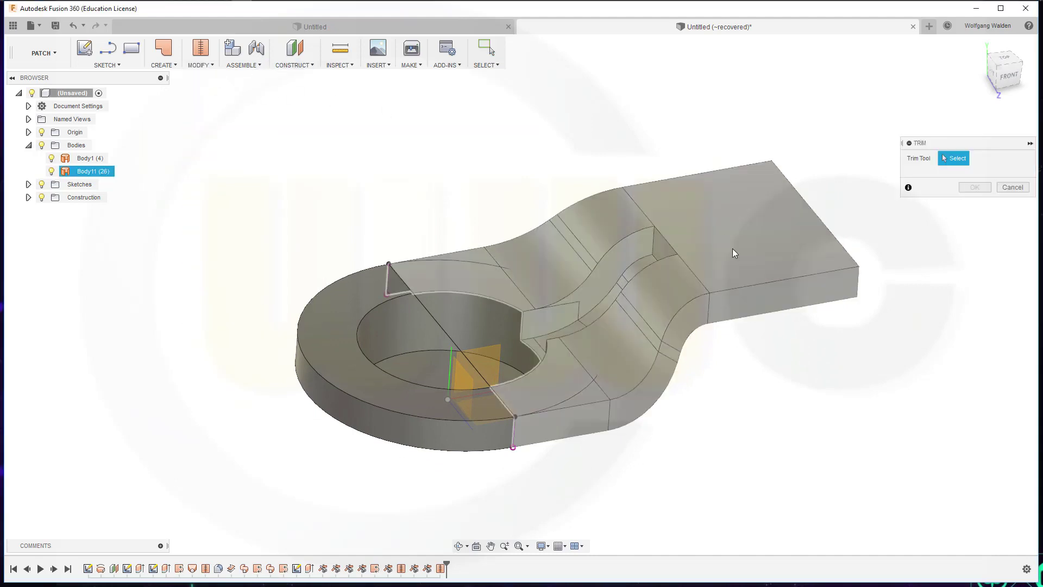
left_click(732, 249)
middle_click_drag(807, 399, 764, 344, "shift")
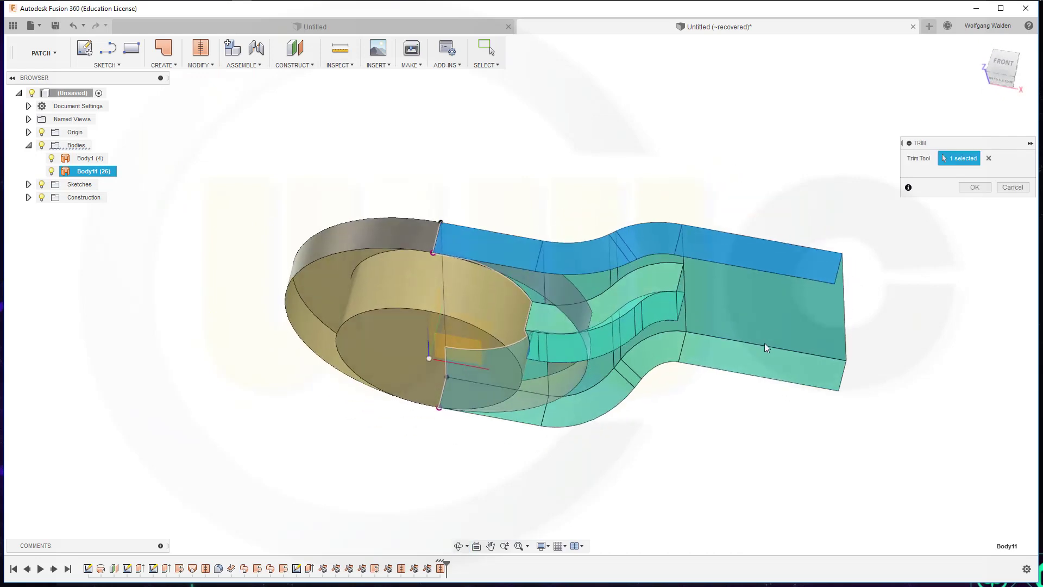
left_click(564, 300)
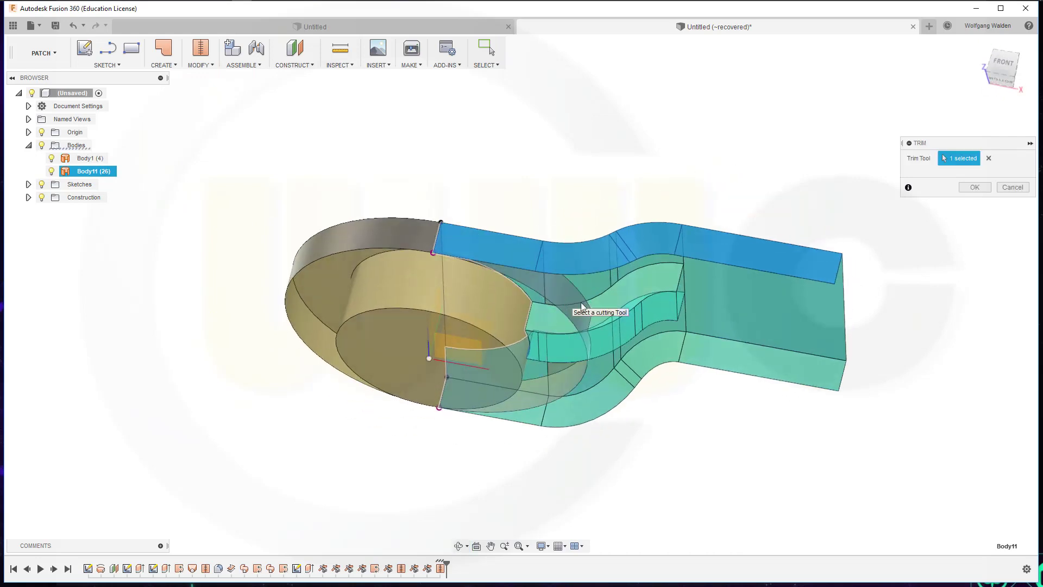
left_click(975, 187)
Hide the stitched strap Body11 to examine the trimmed cup from several angles, and show the strap again
middle_click_drag(393, 198, 456, 260, "shift")
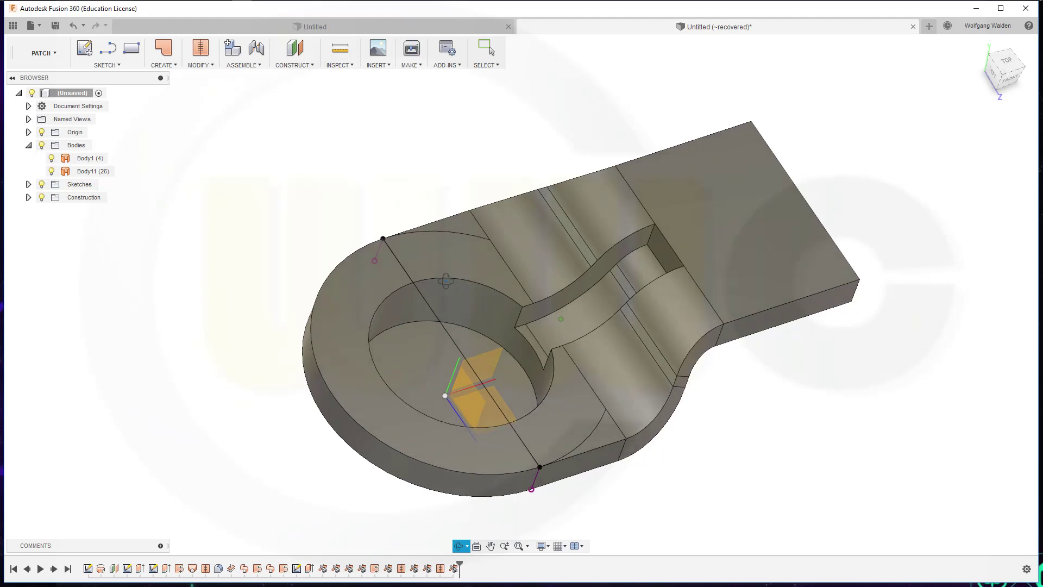
left_click(559, 426)
key("Escape")
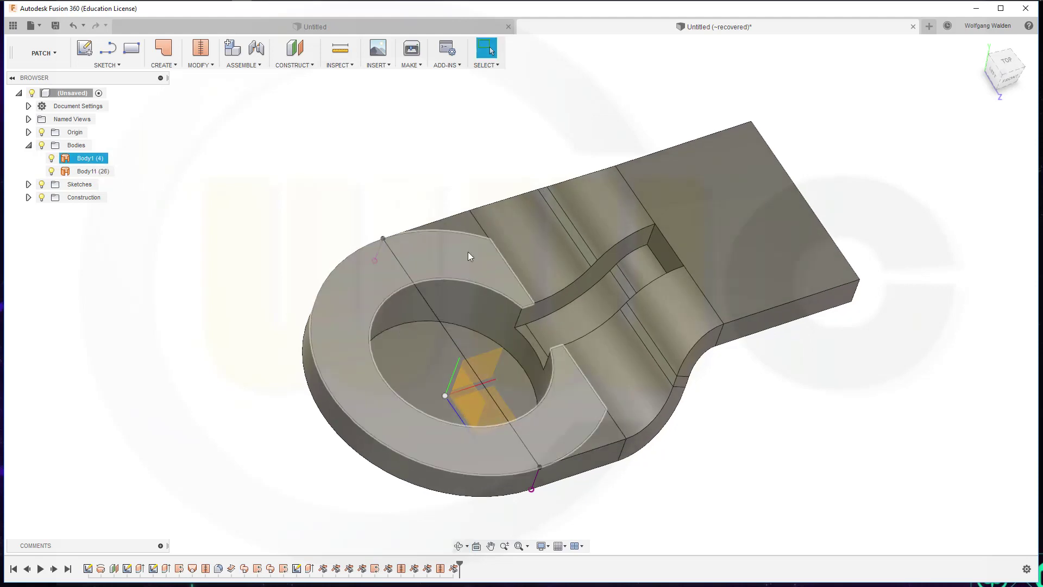
middle_click_drag(768, 438, 767, 414, "shift")
key("Escape")
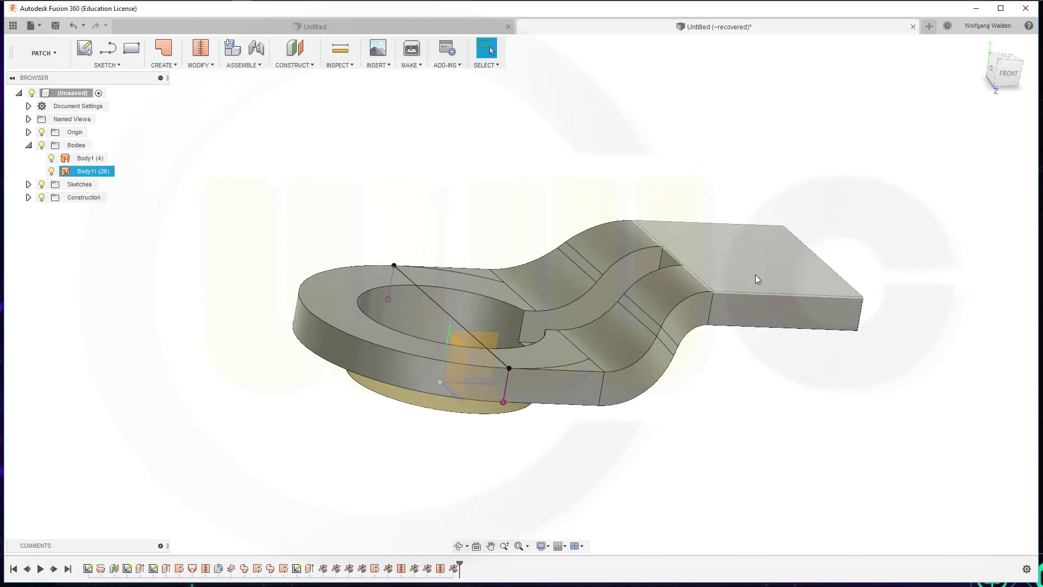
left_click(64, 172)
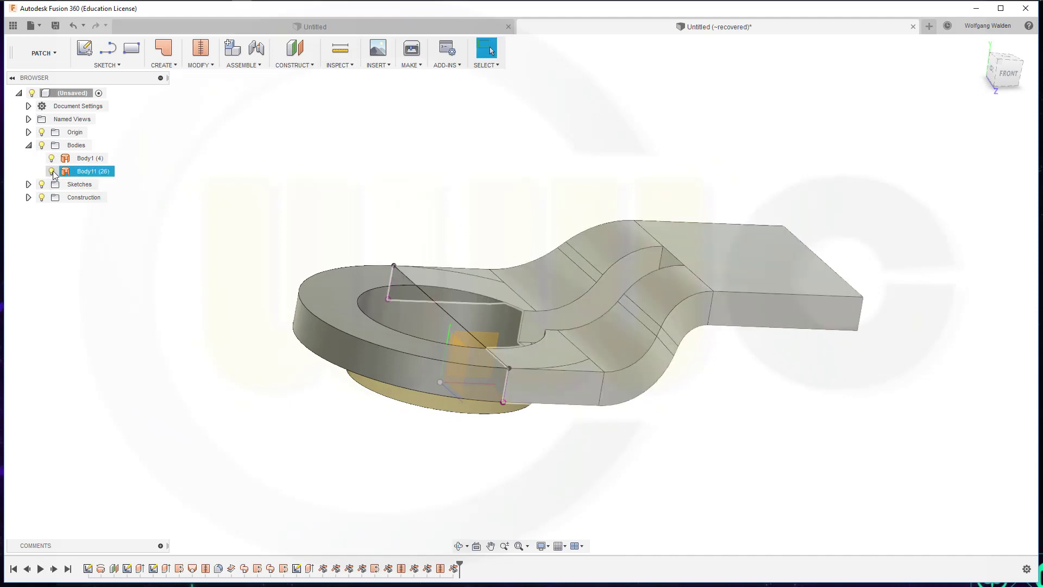
left_click(51, 172)
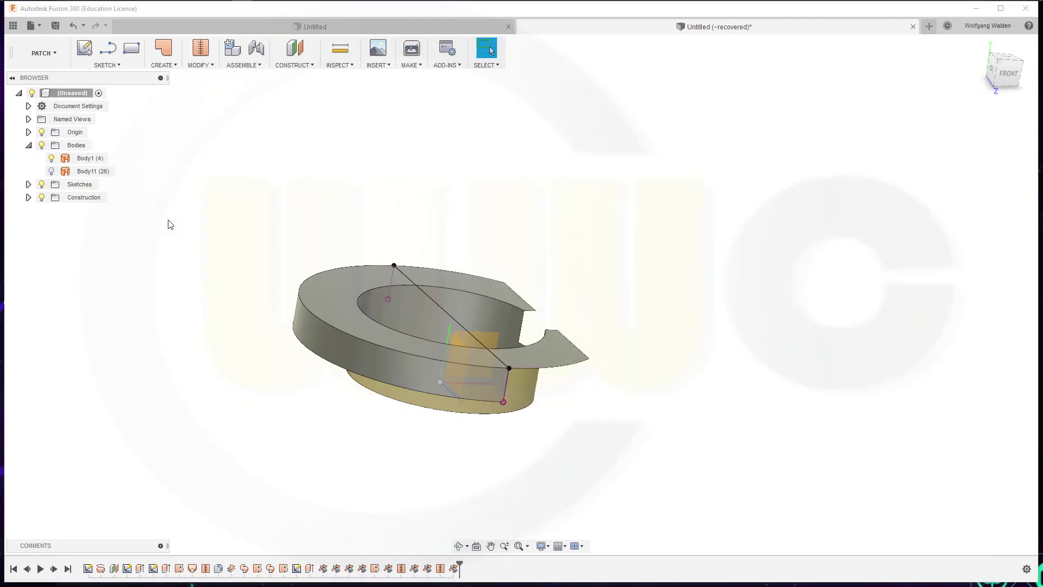
middle_click_drag(225, 247, 387, 372, "shift")
left_click(540, 383)
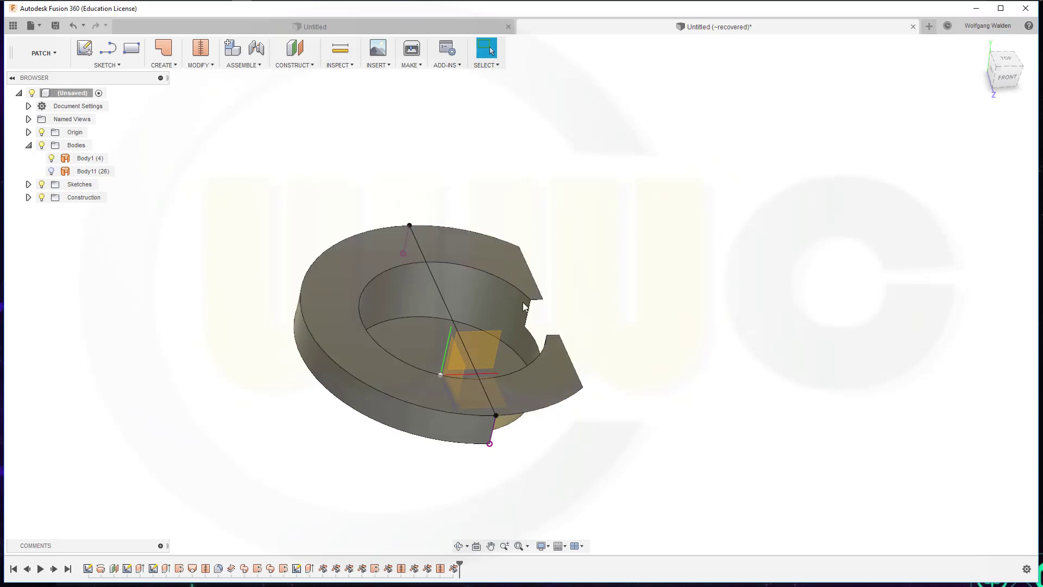
left_click(50, 172)
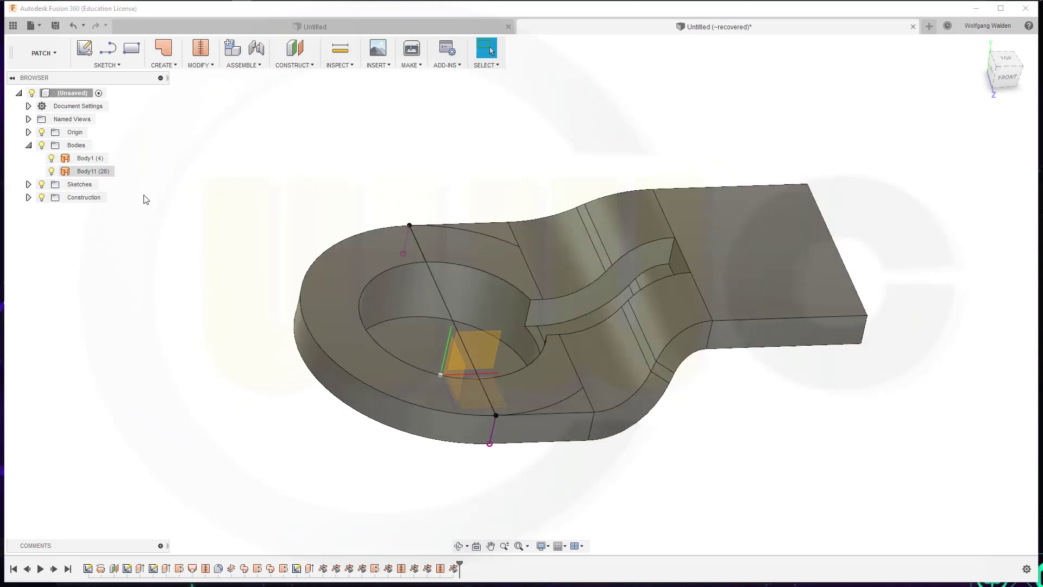
mouse_move(749, 466)
middle_mouse_down("shift")
mouse_move(745, 414)
mouse_move(747, 457)
middle_mouse_up("shift")
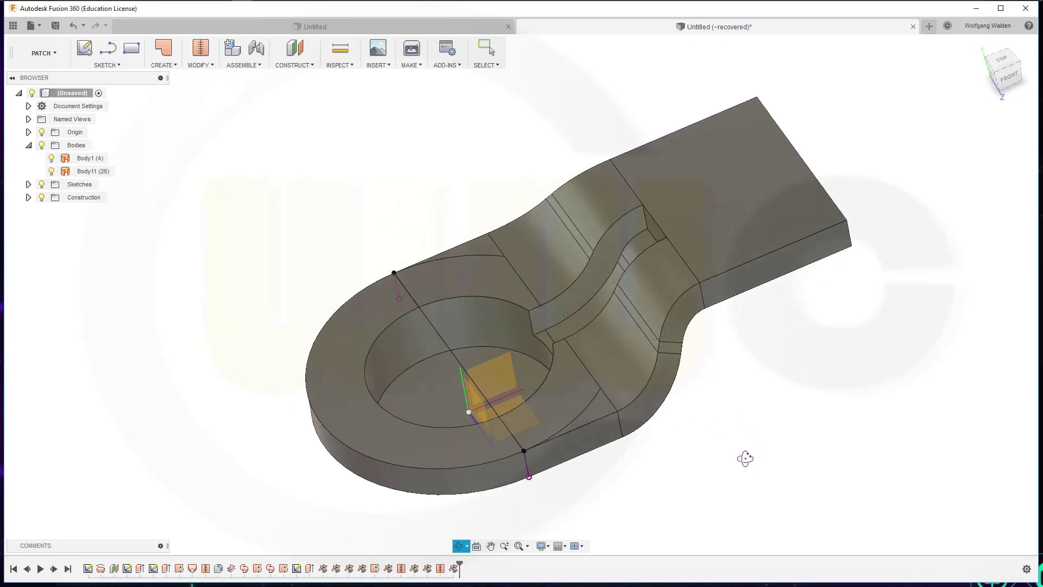
Trim the cup with the strap Body11, removing the cup's top face areas that overlap the strap on both sides of the slot
left_click(208, 64)
left_click(212, 119)
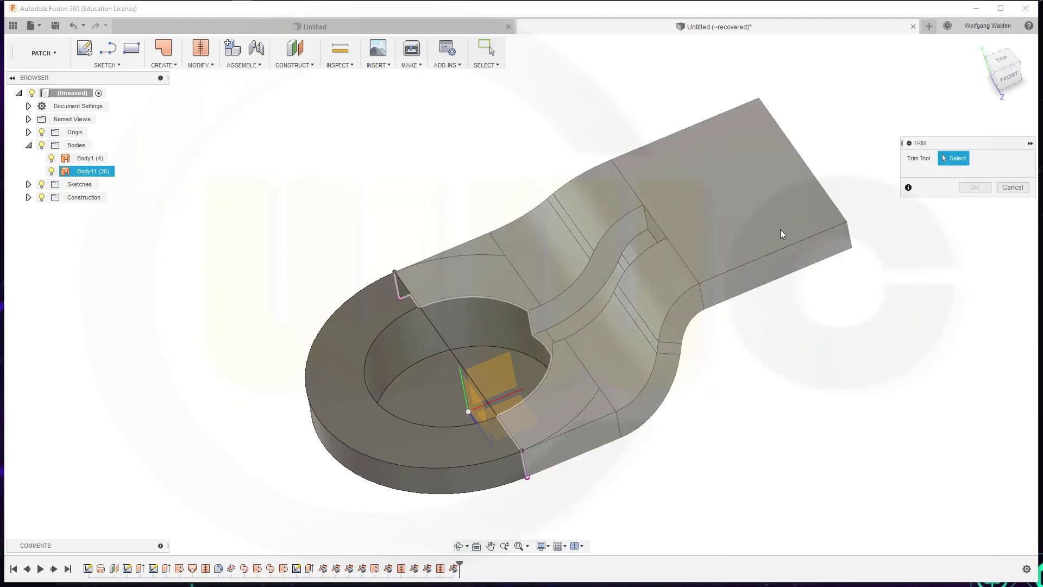
left_click(782, 227)
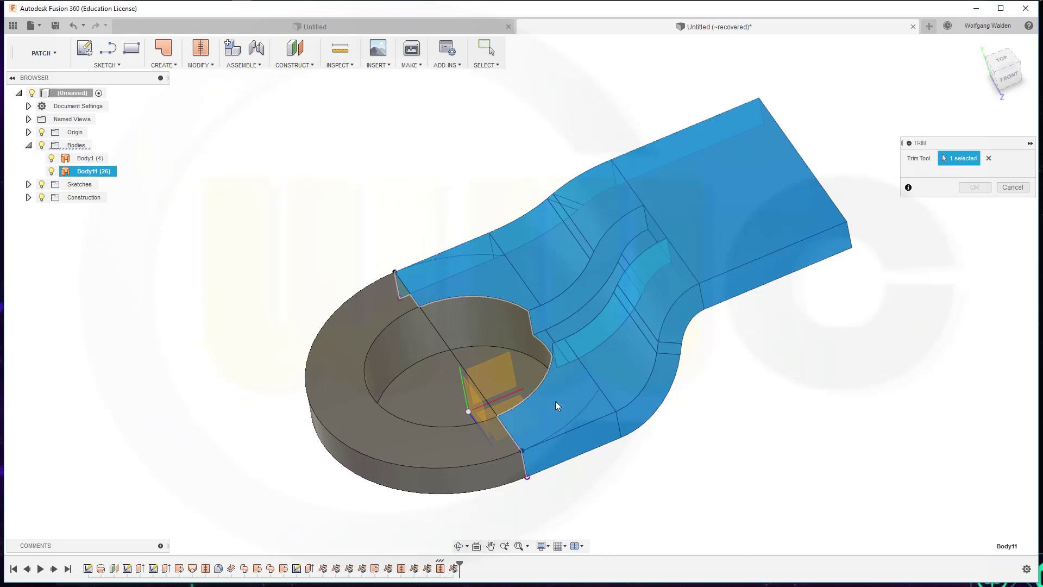
left_click(572, 400)
left_click(493, 289)
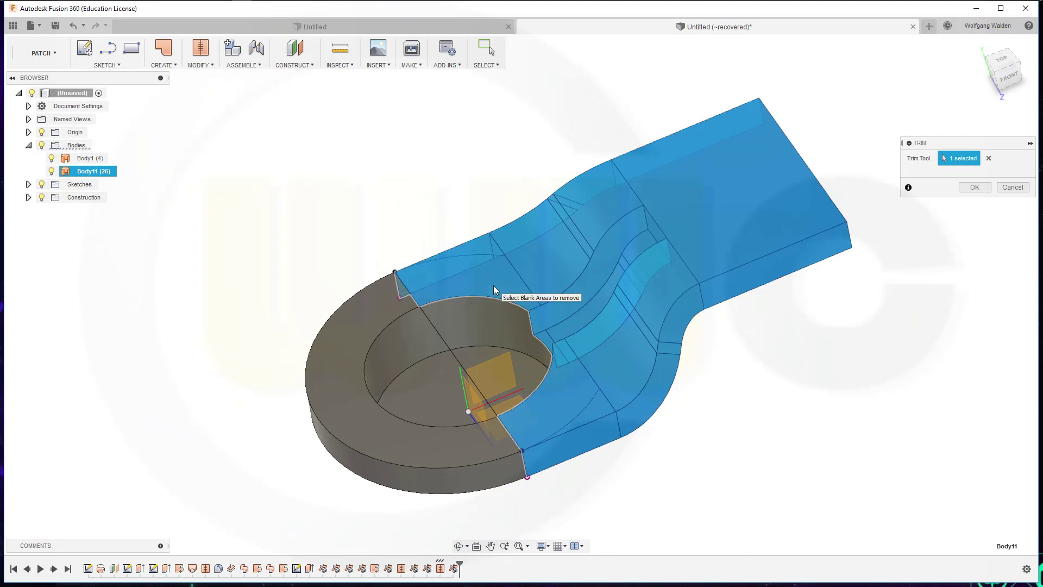
left_click(975, 188)
mouse_move(742, 417)
middle_mouse_down("shift")
mouse_move(713, 394)
mouse_move(694, 305)
mouse_move(699, 445)
mouse_move(715, 403)
mouse_move(735, 433)
mouse_move(713, 418)
mouse_move(733, 422)
middle_mouse_up("shift")
mouse_move(701, 383)
middle_mouse_down("shift")
mouse_move(685, 401)
mouse_move(669, 370)
mouse_move(691, 389)
mouse_move(689, 431)
mouse_move(691, 393)
mouse_move(720, 400)
mouse_move(691, 389)
middle_mouse_up("shift")
key("Escape")
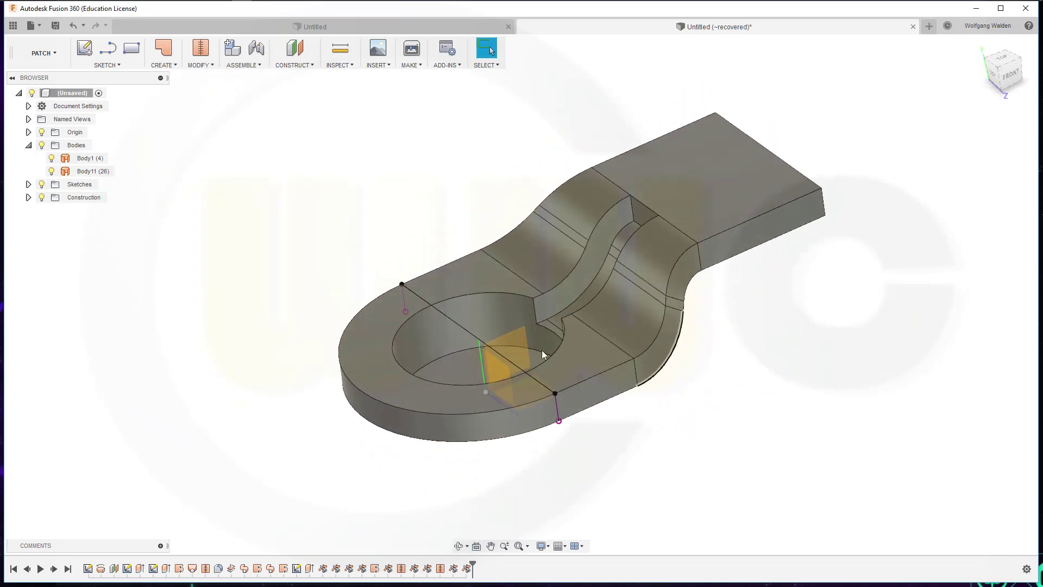
Hide the sketches and stitch the cup Body1 and the strap Body11 into one surface with a 0.10 mm tolerance
left_click(41, 184)
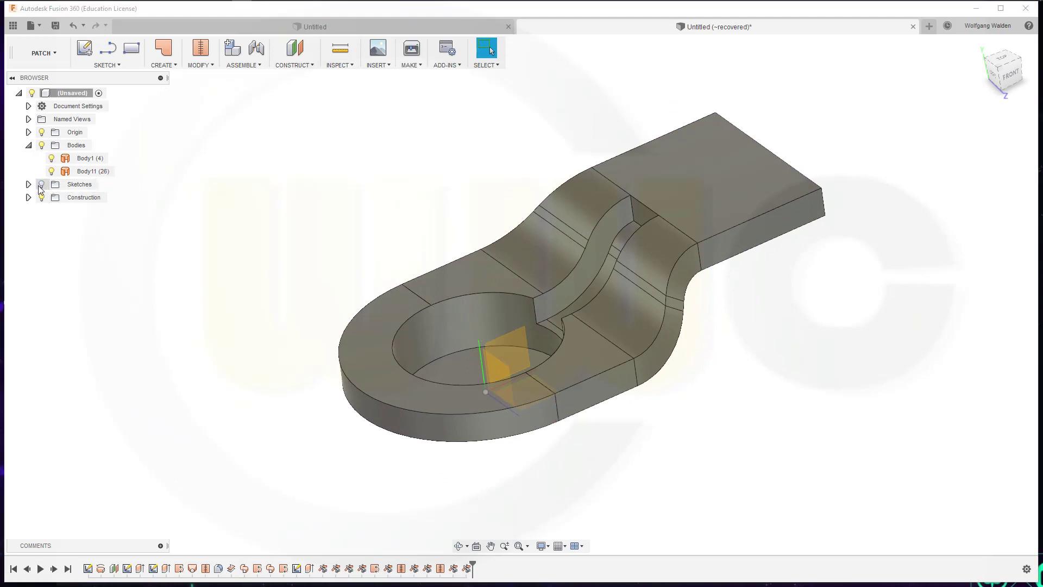
mouse_move(717, 439)
middle_mouse_down("shift")
mouse_move(700, 429)
mouse_move(719, 433)
middle_mouse_up("shift")
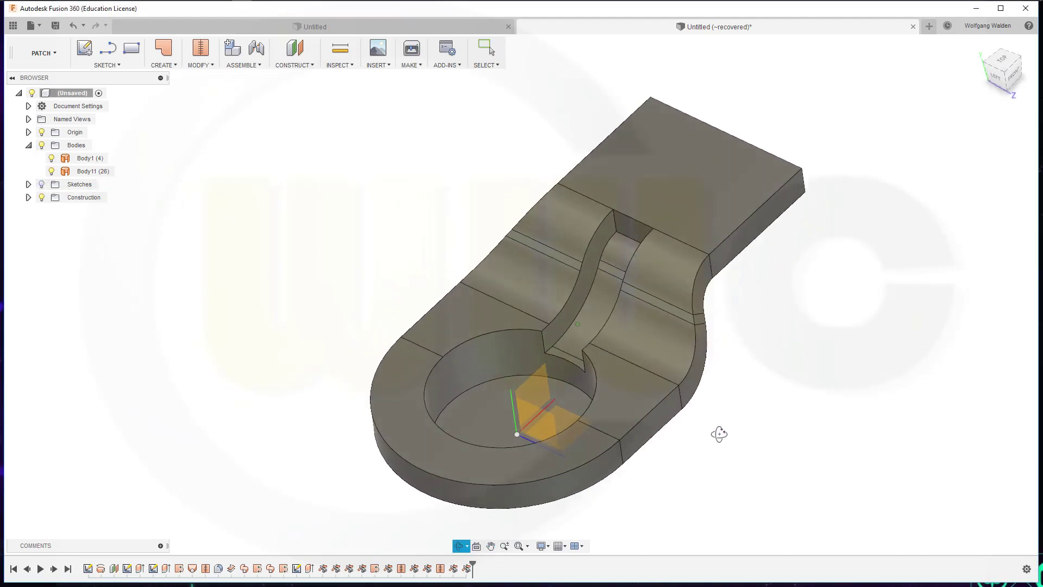
left_click(199, 65)
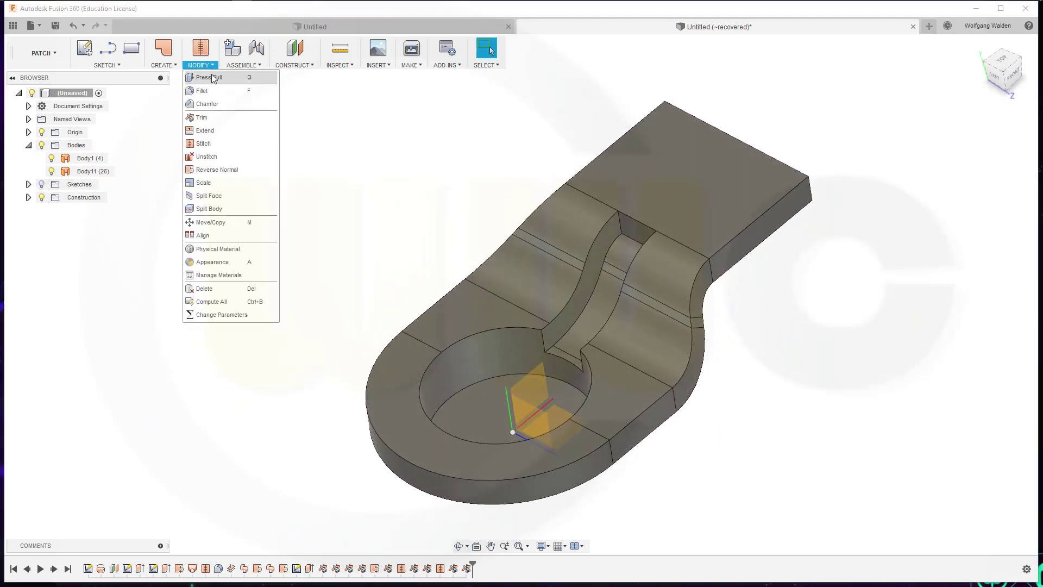
left_click(207, 144)
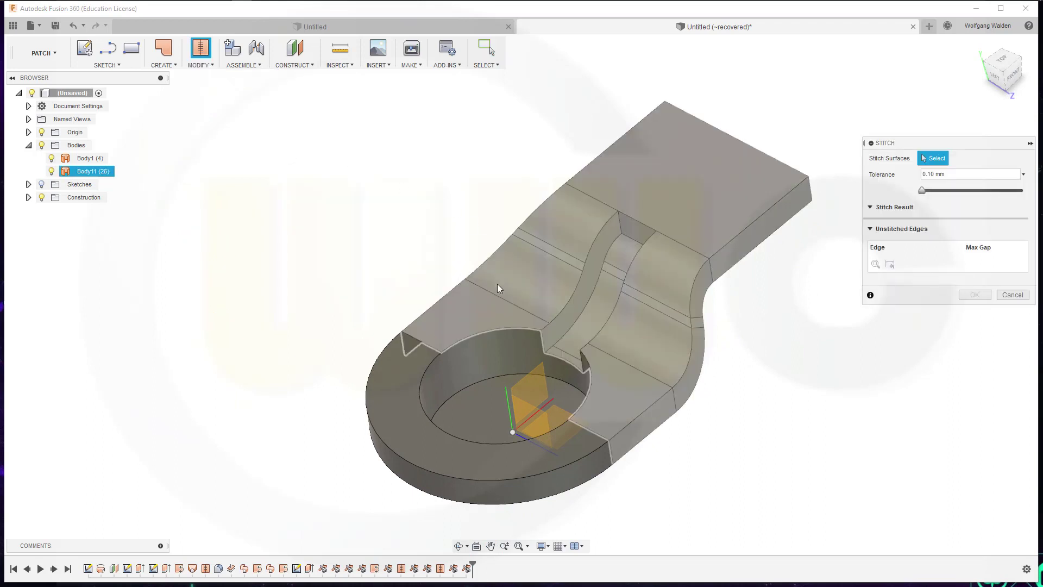
left_click(500, 282)
left_click(488, 359)
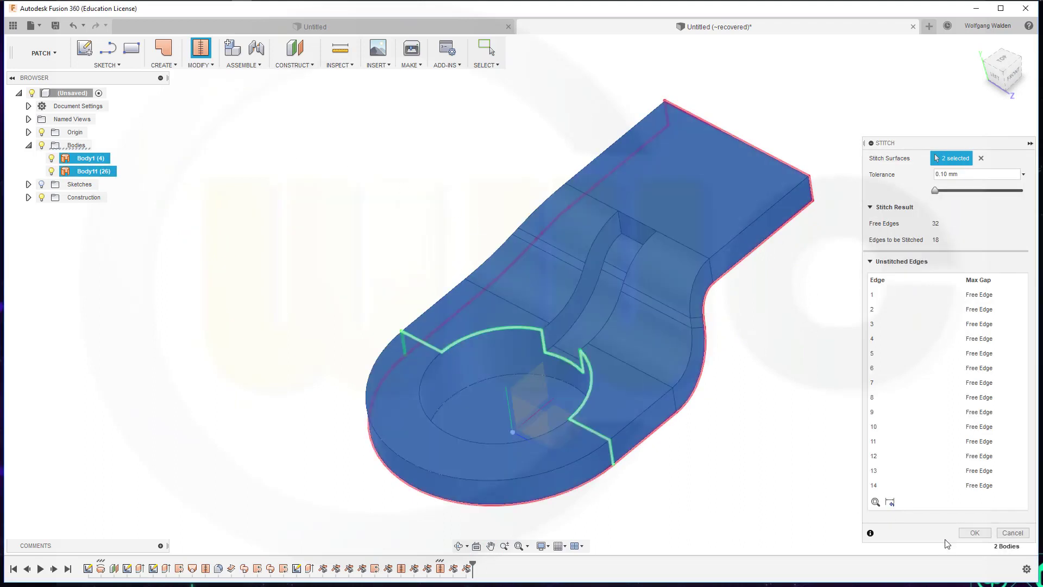
left_click(972, 532)
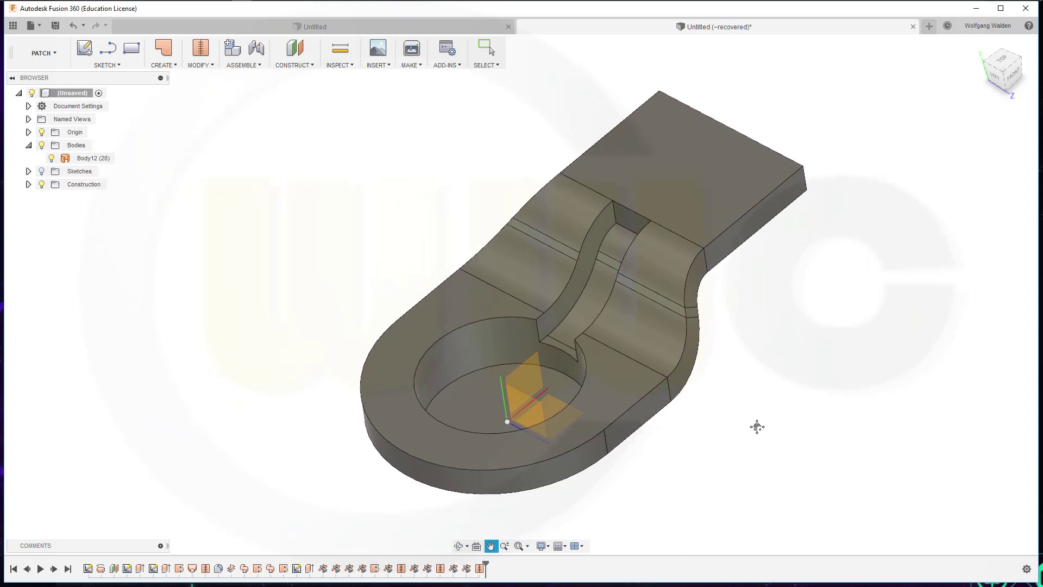
Fillet the two vertical corner edges at the closed end of the strap's slot with a 5 mm radius
left_click(209, 64)
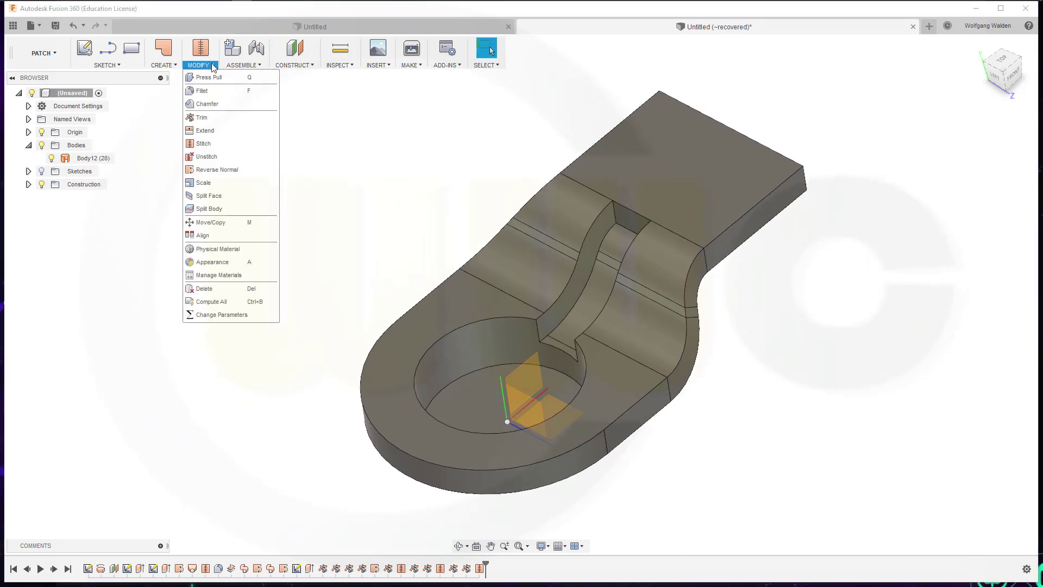
left_click(201, 88)
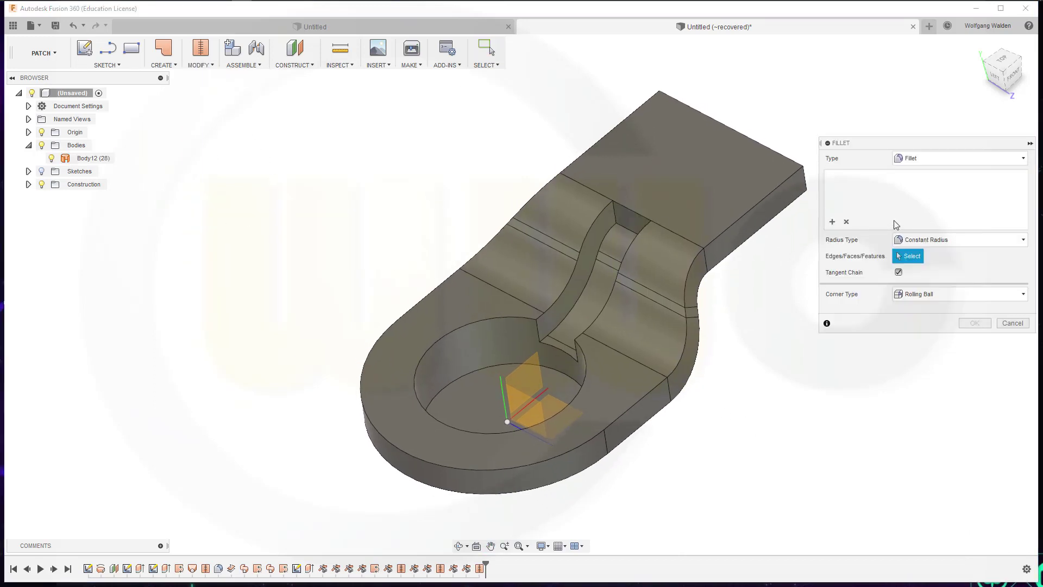
left_click(614, 217)
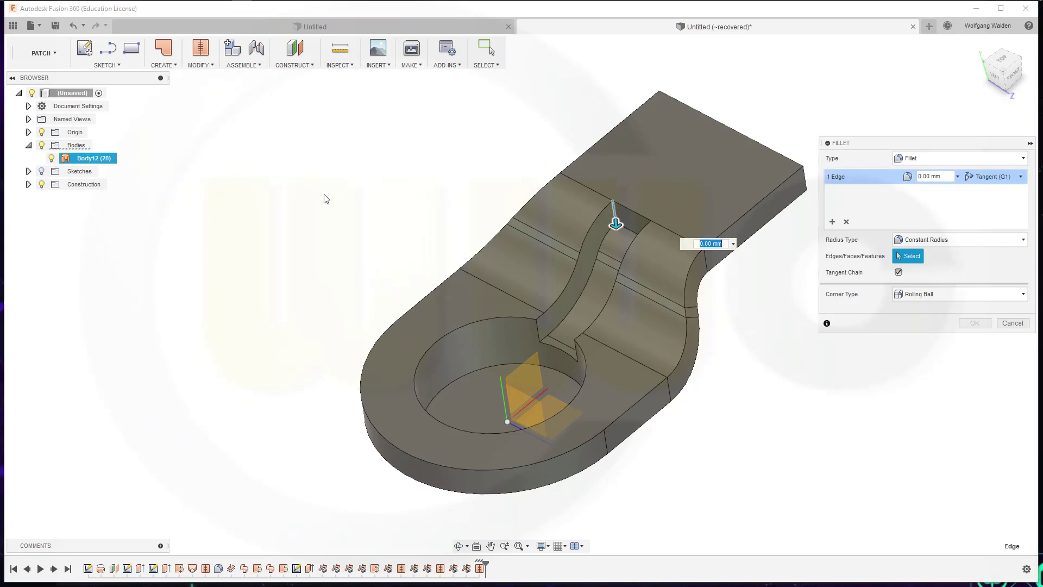
middle_click_drag(324, 195, 518, 228, "shift")
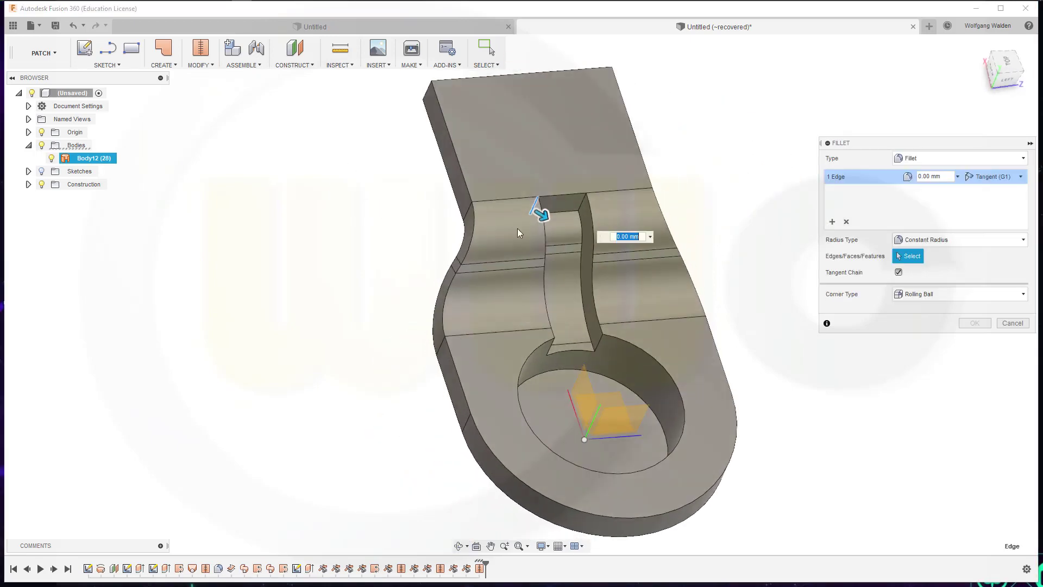
left_click(579, 203)
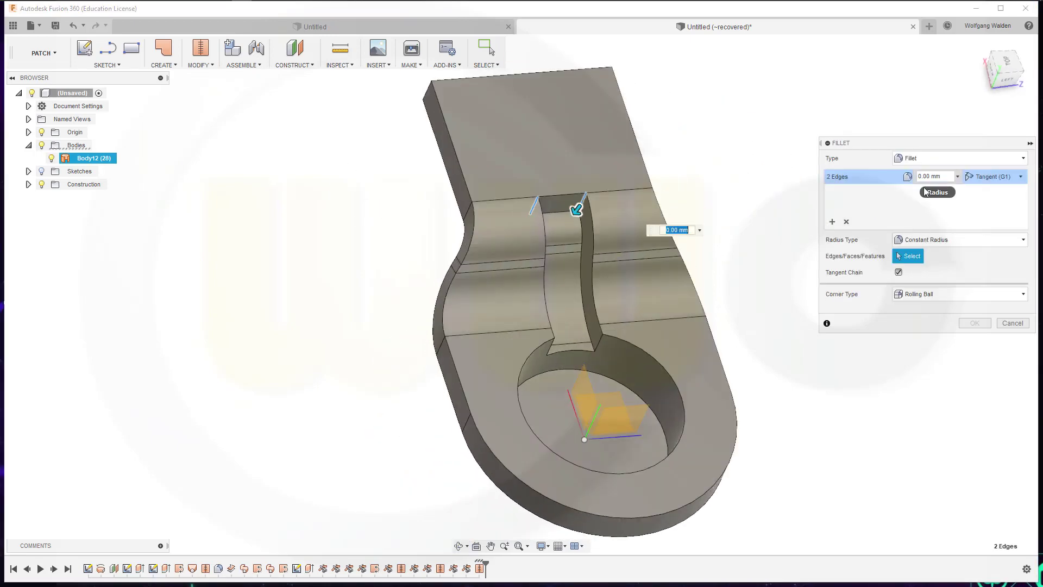
type("5")
key("Return")
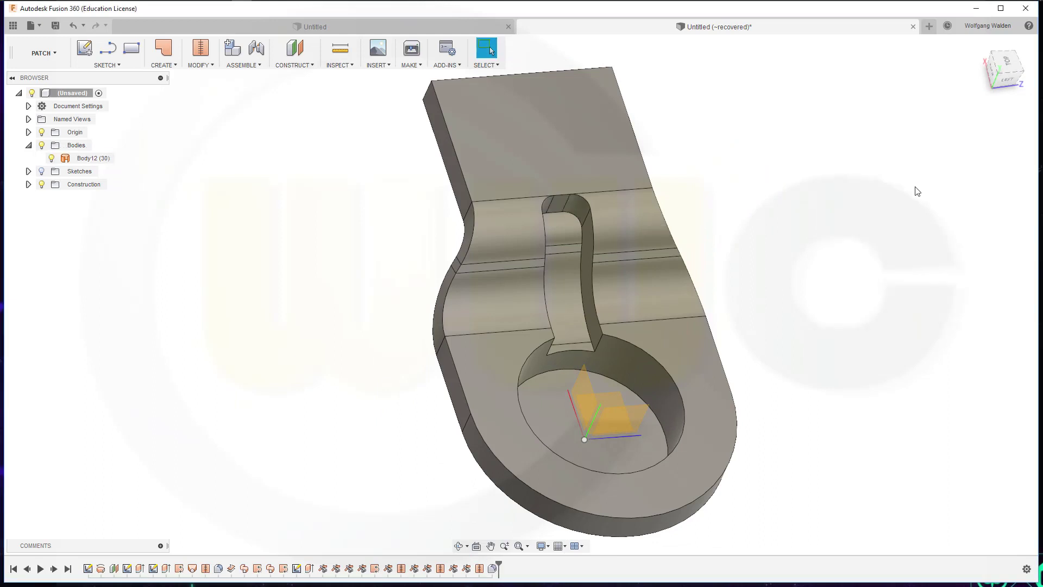
Fillet the tangent chain of edges around the slot's floor with a 5 mm radius
right_click(820, 185)
left_click(820, 151)
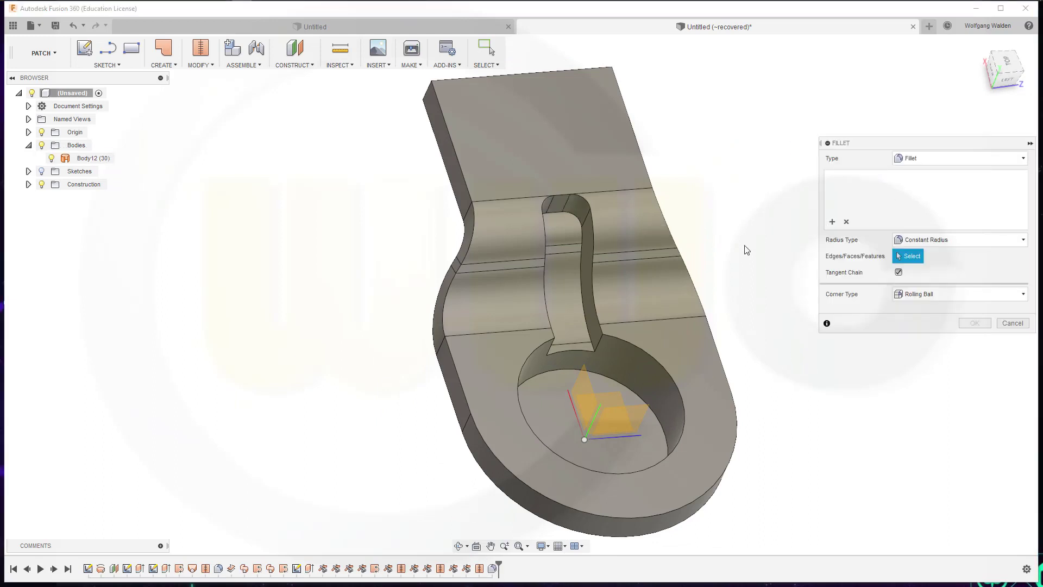
left_click(590, 331)
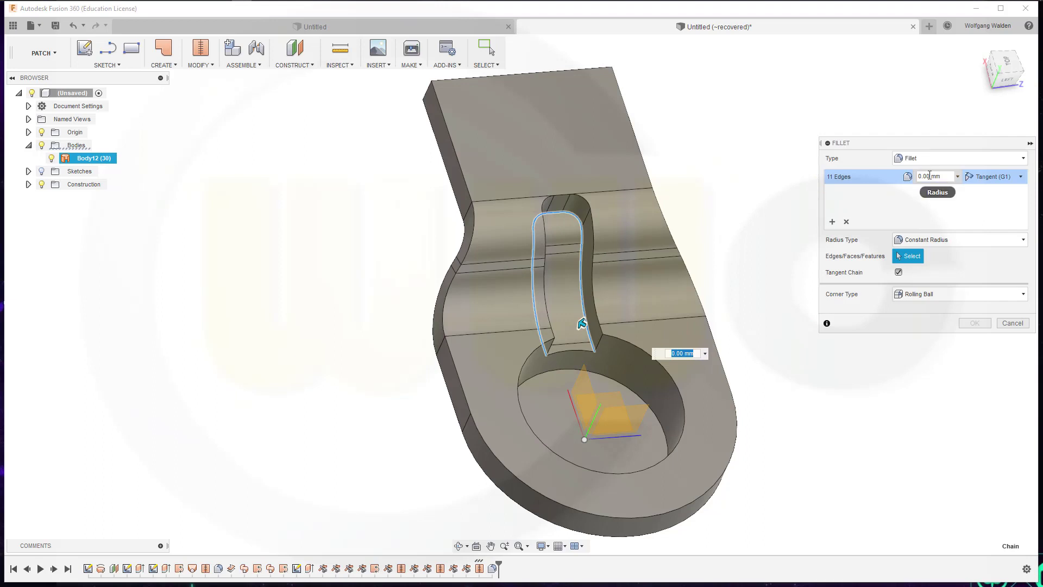
type("5")
key("Return")
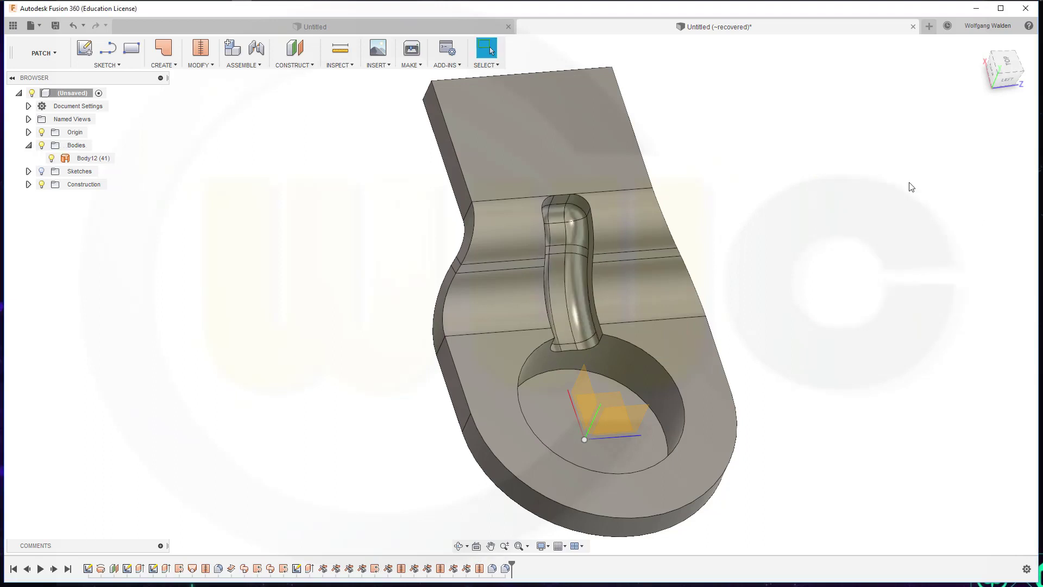
Fillet the upper inner rim of the cup's recess with a 5 mm radius
right_click(911, 187)
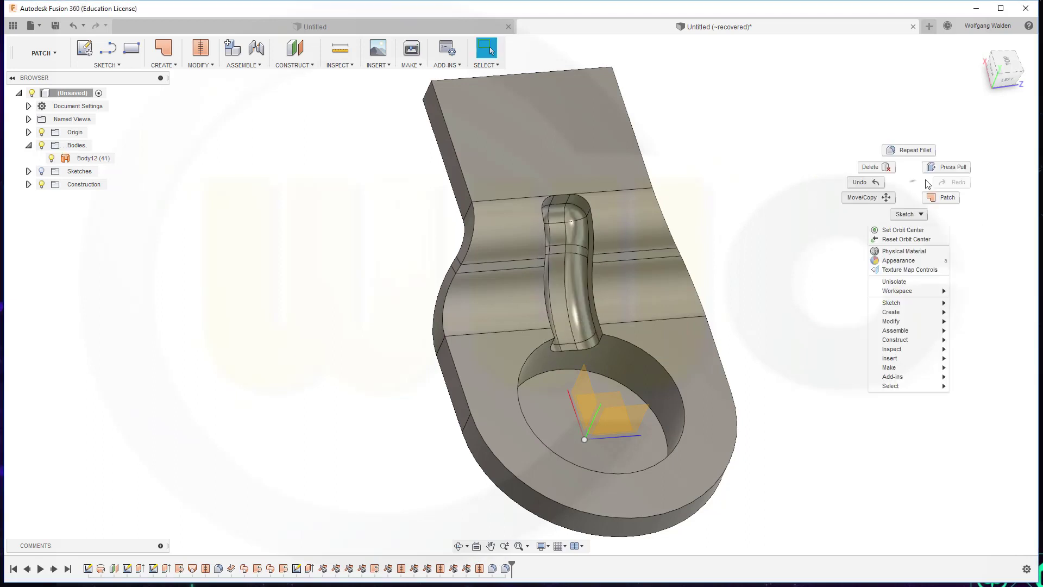
left_click(916, 151)
left_click(659, 365)
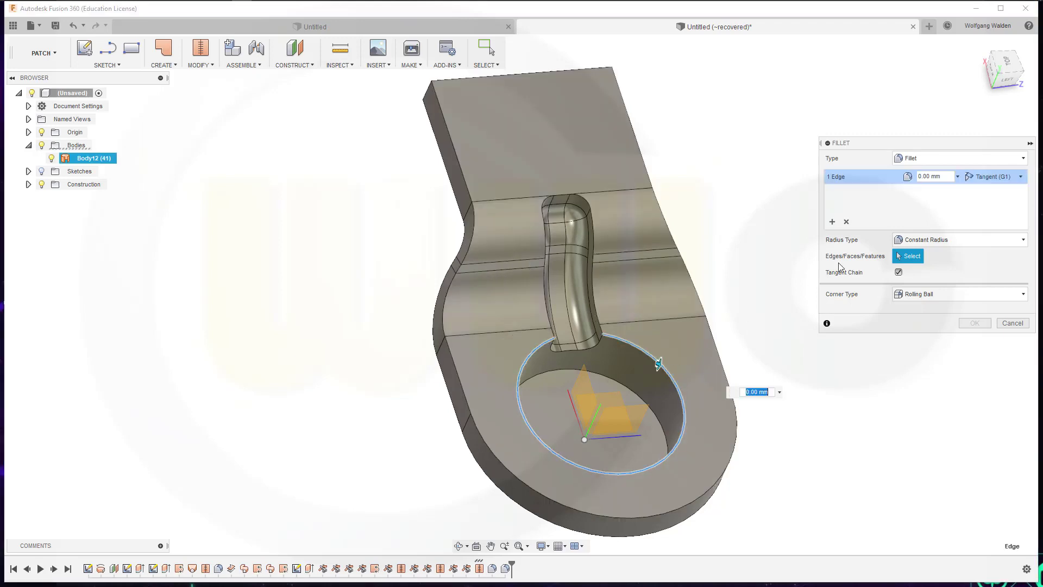
type("5")
key("Return")
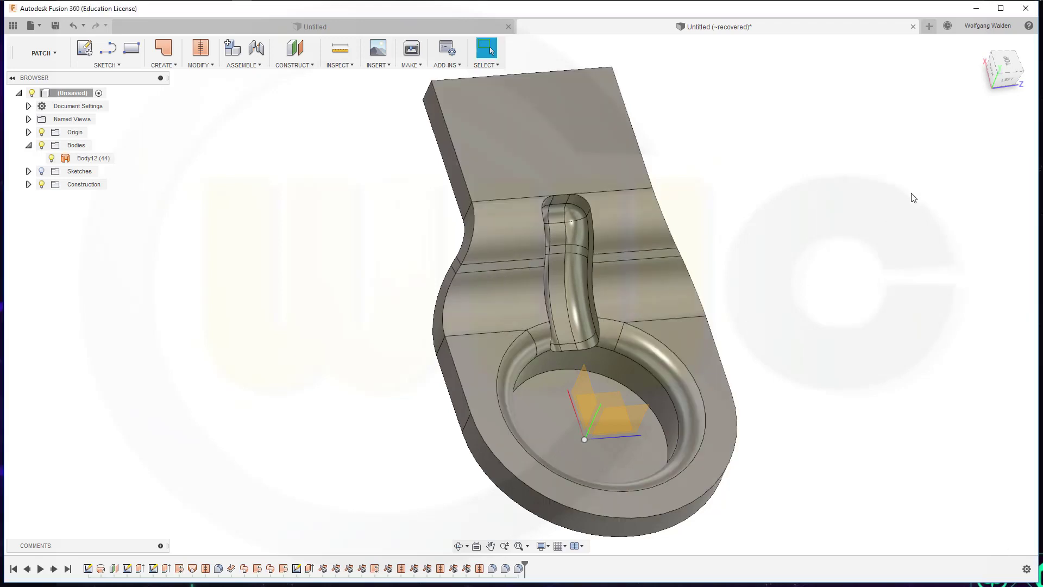
Fillet the tangent chain of edges around the slot's upper opening with a 4 mm radius
right_click(829, 171)
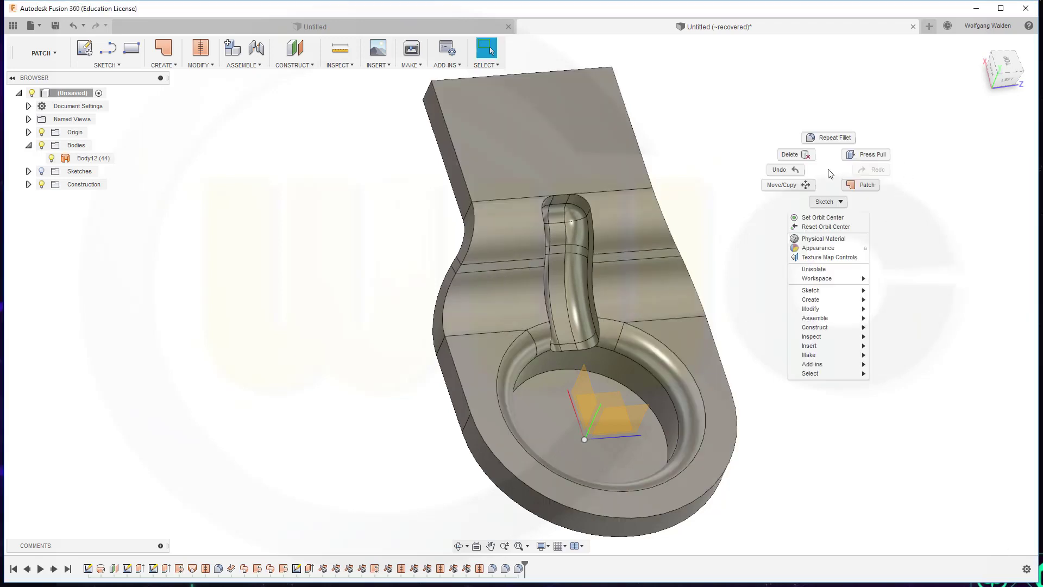
left_click(830, 138)
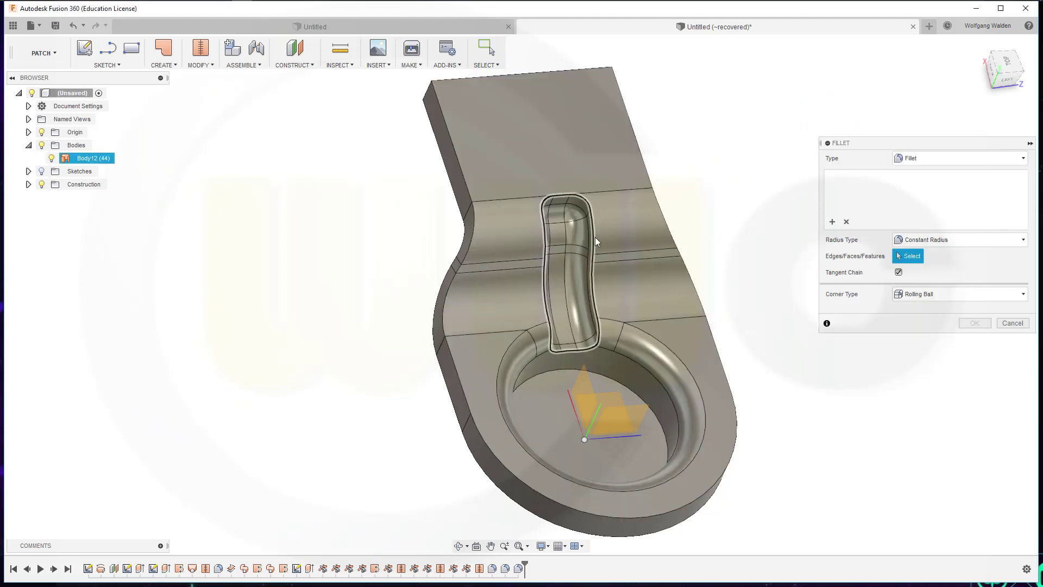
left_click(594, 237)
type("4")
key("Return")
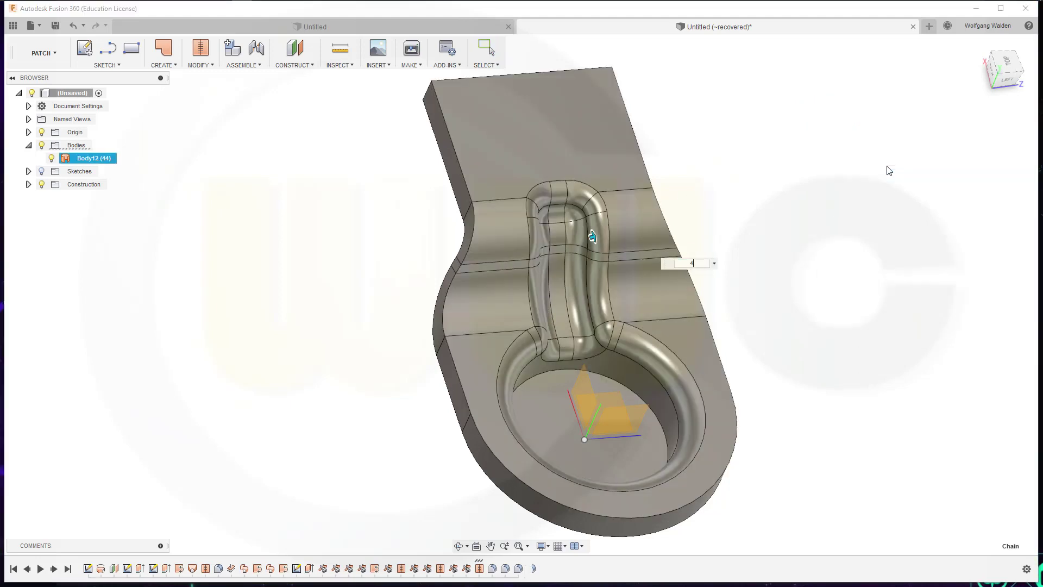
Fillet the part's outer top edge chain and the circular edge of the cup's floor with a 5 mm radius
right_click(841, 170)
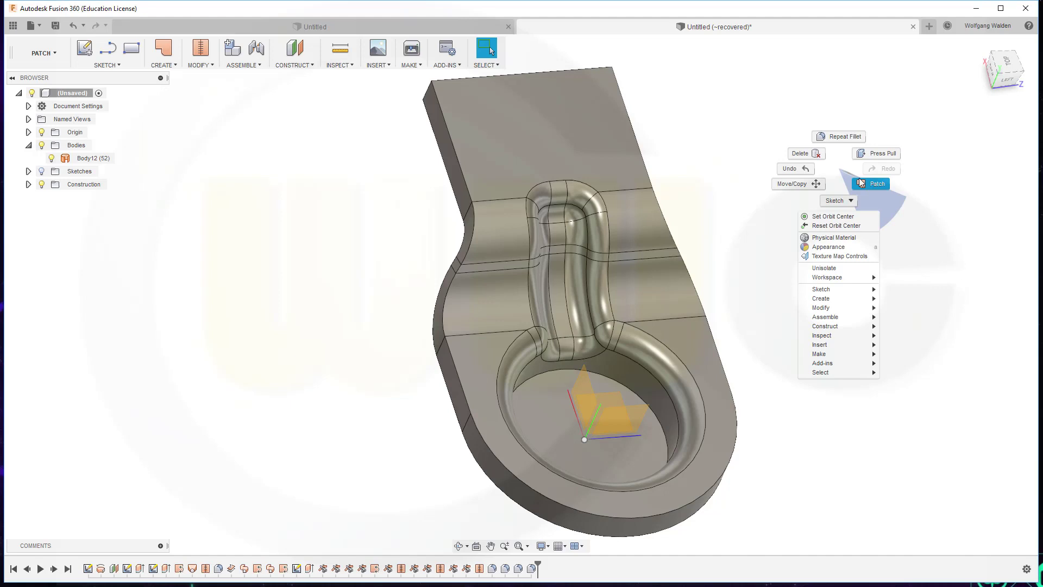
left_click(846, 137)
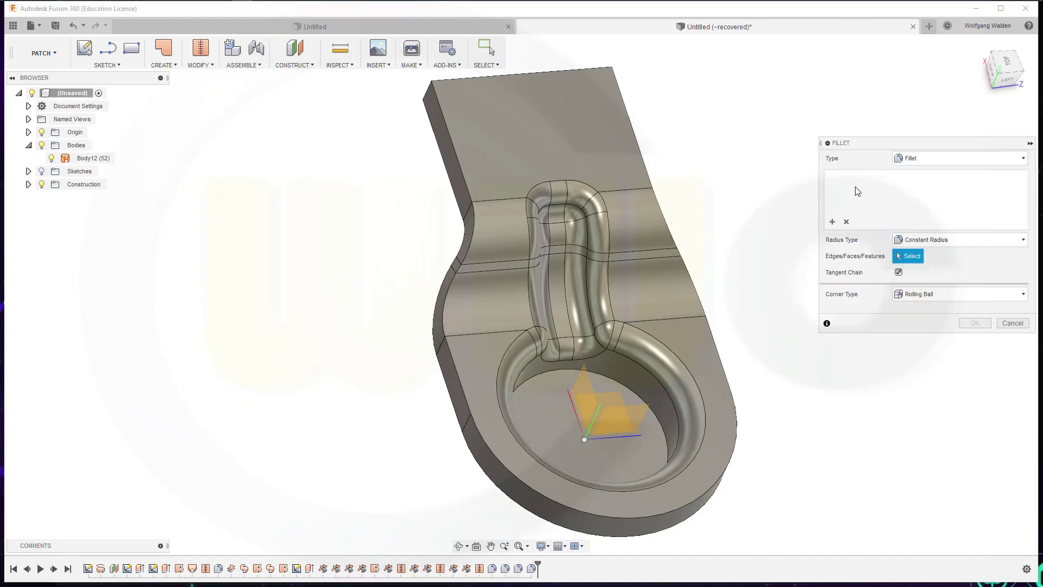
left_click(712, 313)
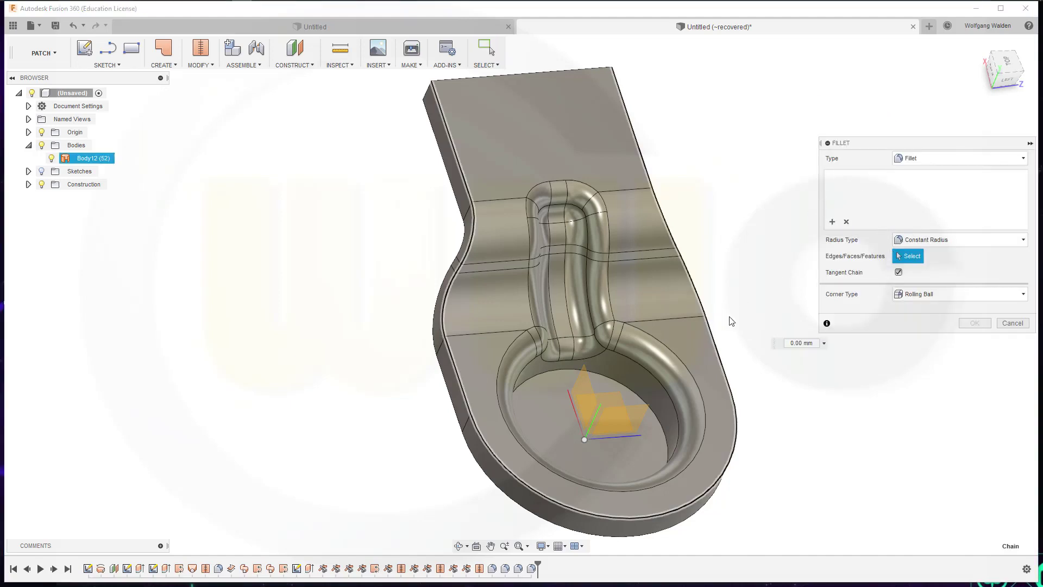
left_click(623, 387)
type("3")
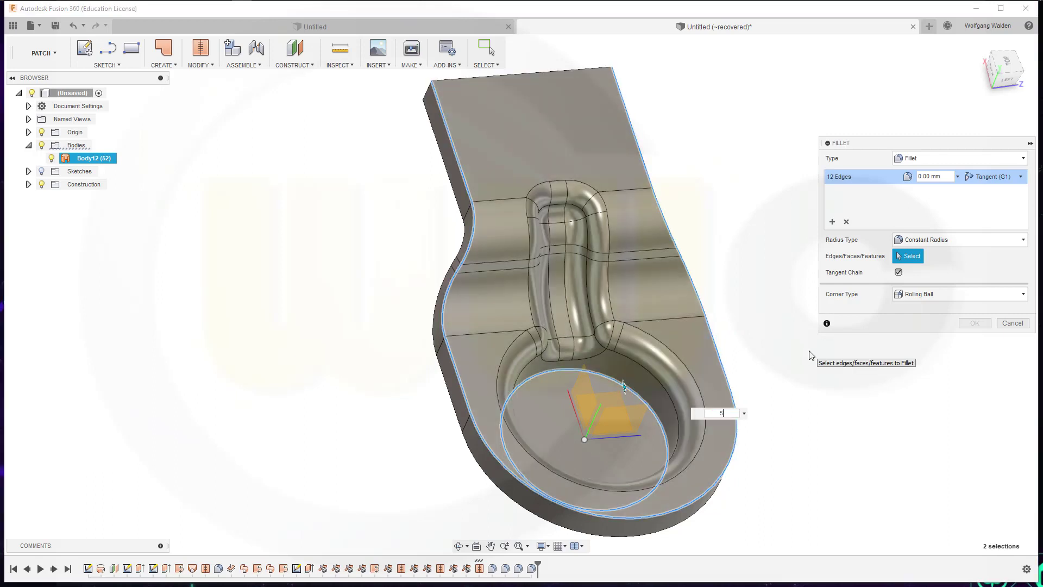
key("Return")
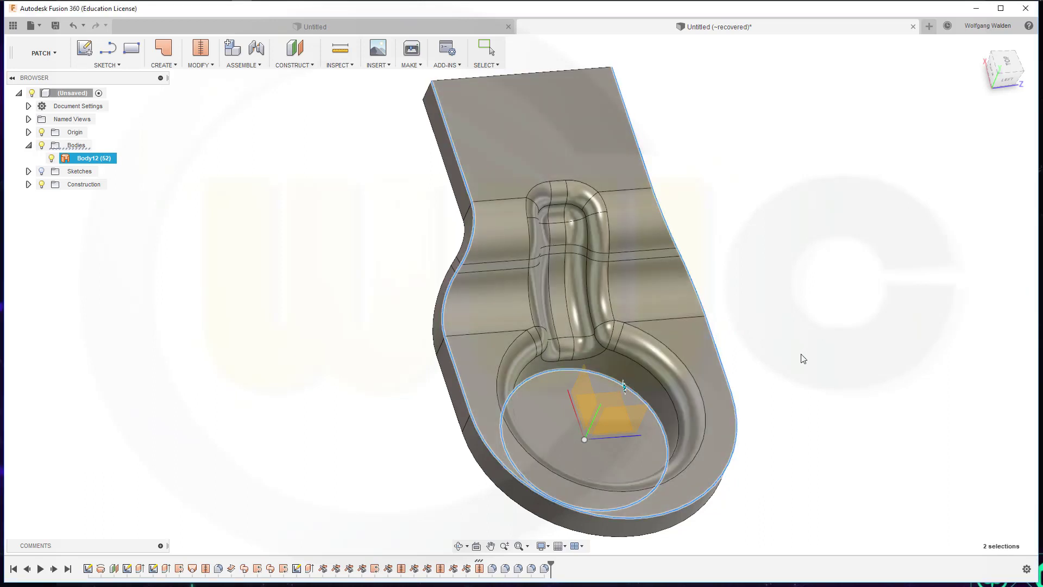
middle_click_drag(793, 381, 731, 375, "shift")
middle_click_drag(468, 276, 432, 279, "shift")
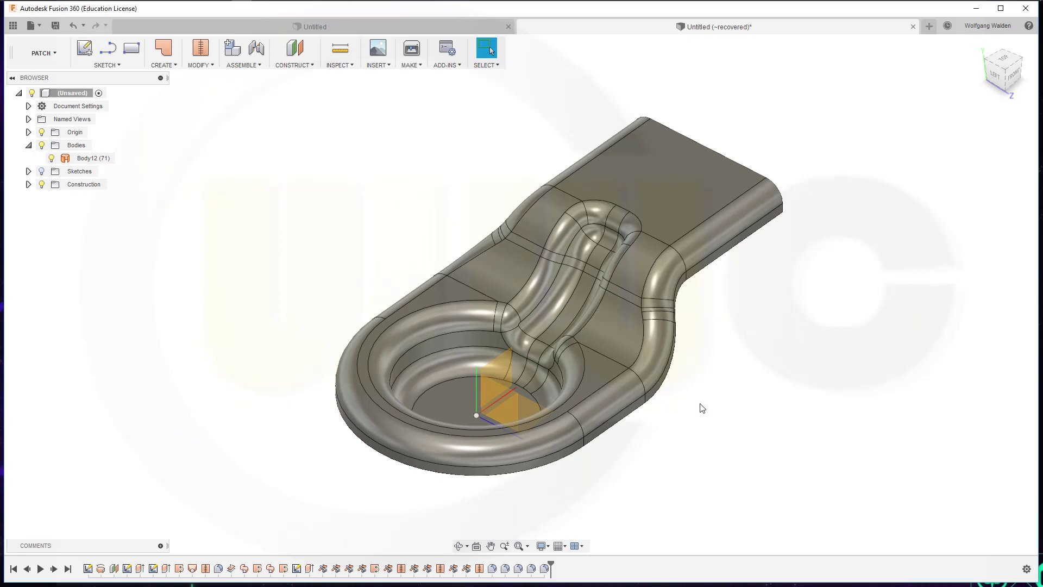
mouse_move(702, 408)
middle_mouse_down("shift")
mouse_move(622, 416)
mouse_move(641, 396)
mouse_move(679, 433)
mouse_move(684, 333)
mouse_move(689, 397)
mouse_move(722, 419)
mouse_move(687, 384)
mouse_move(685, 406)
mouse_move(703, 404)
middle_mouse_up("shift")
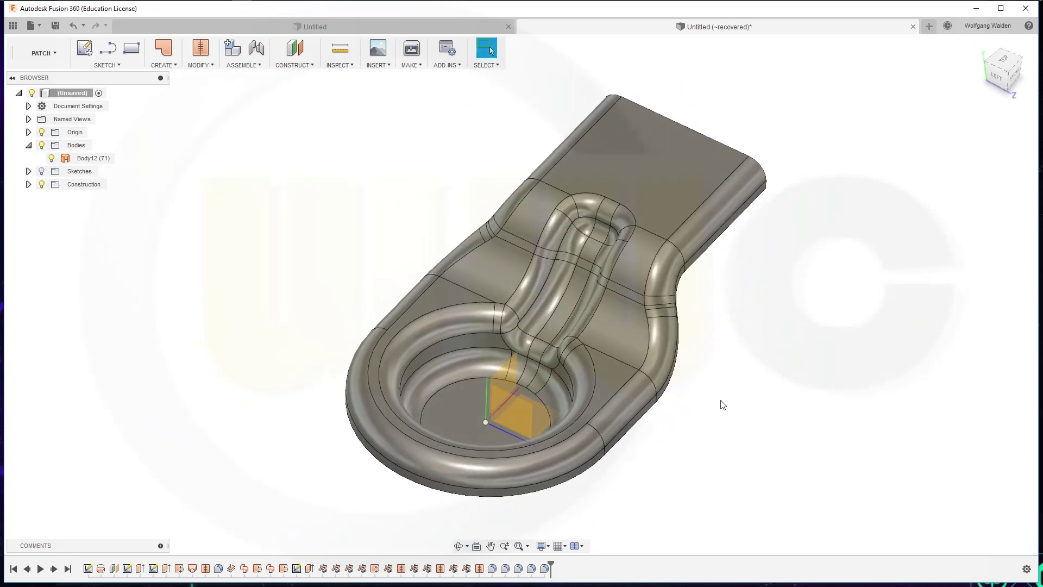